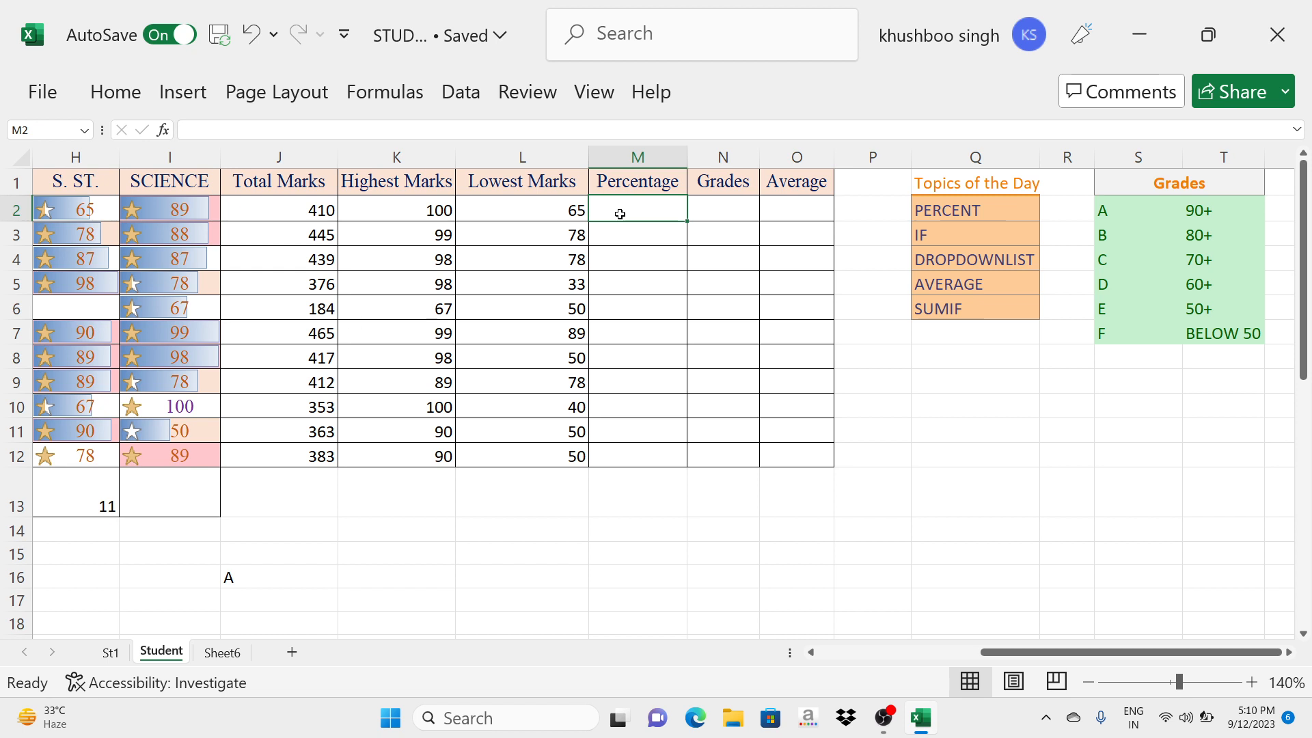
- Widen column E so that the full ENGLISH heading fits
click(312, 209)
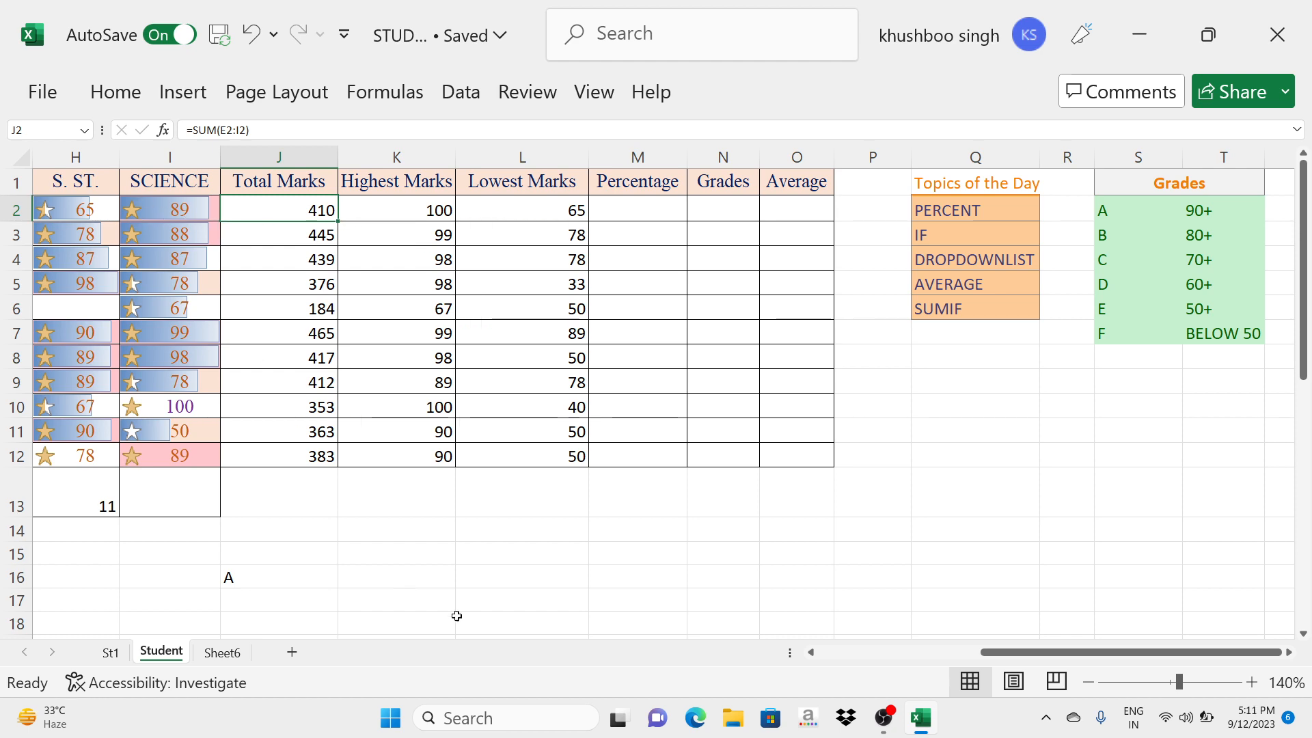
click(811, 654)
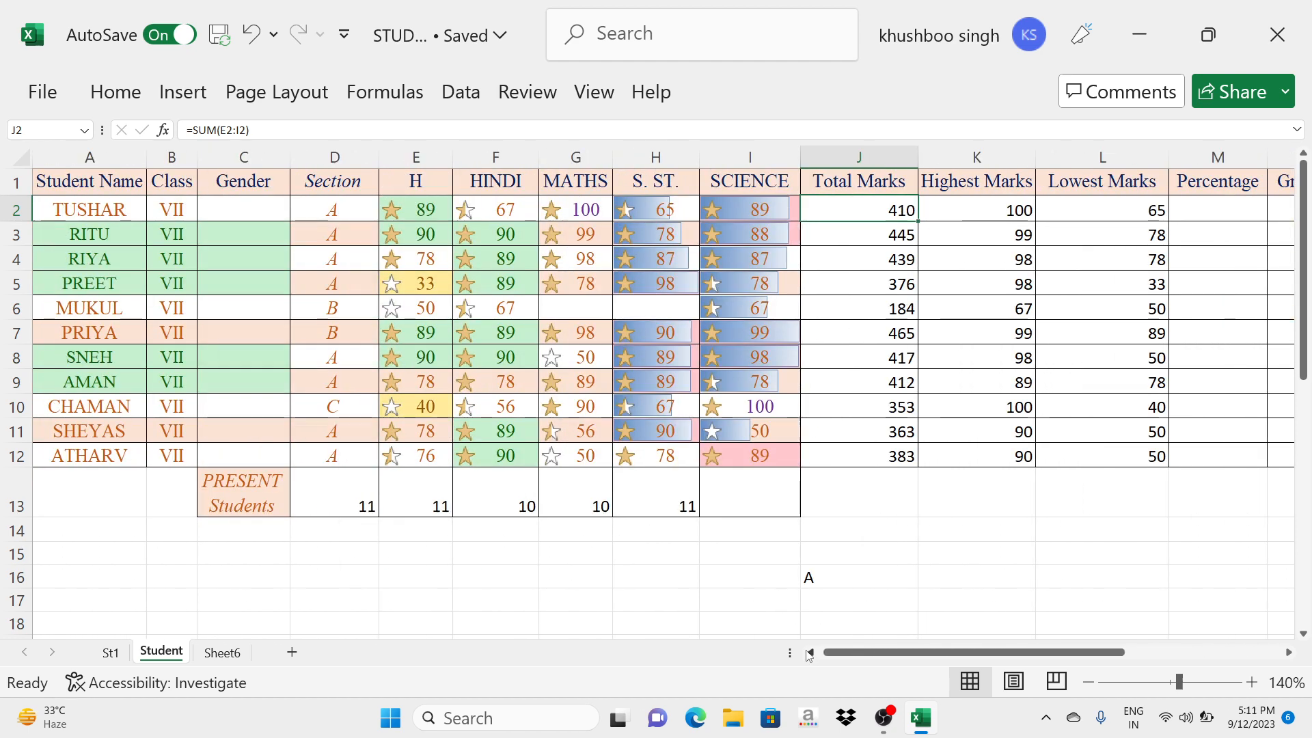
drag(444, 164, 516, 164)
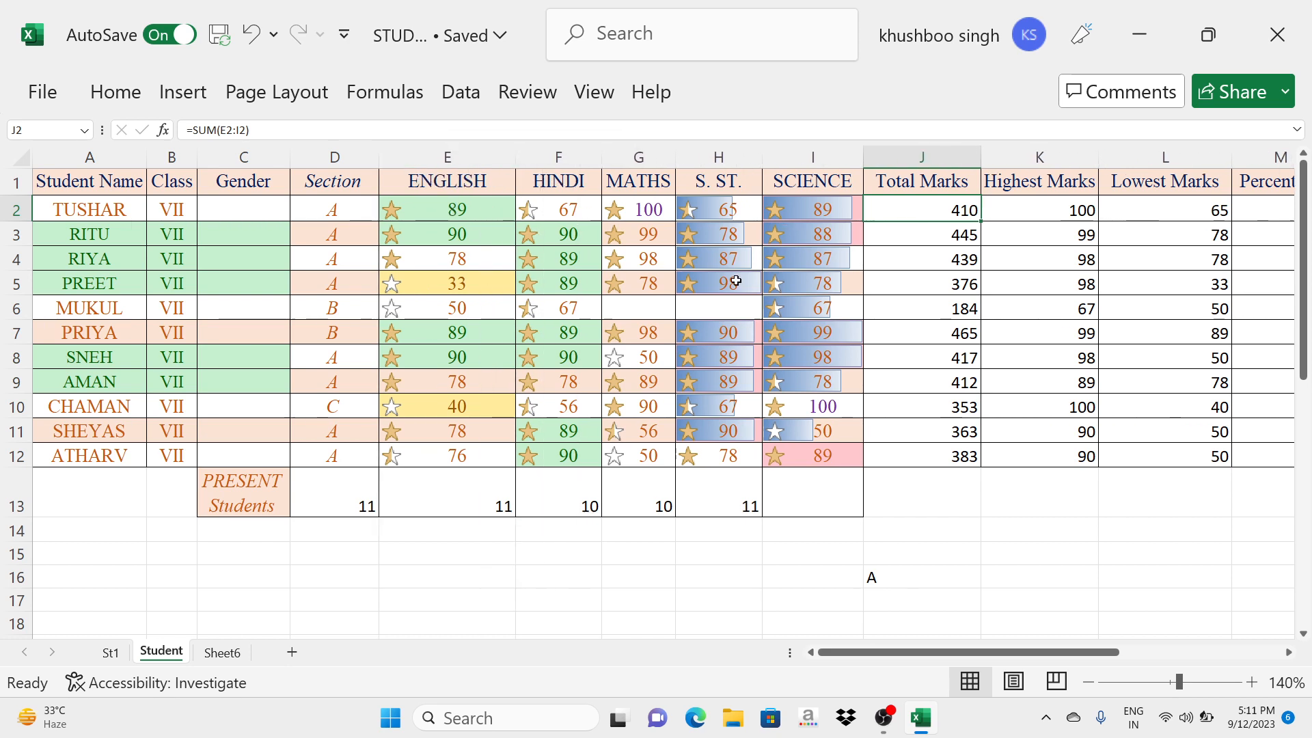
- Format the Percentage cells M2:M12 with the Percent style
drag(974, 649, 1063, 654)
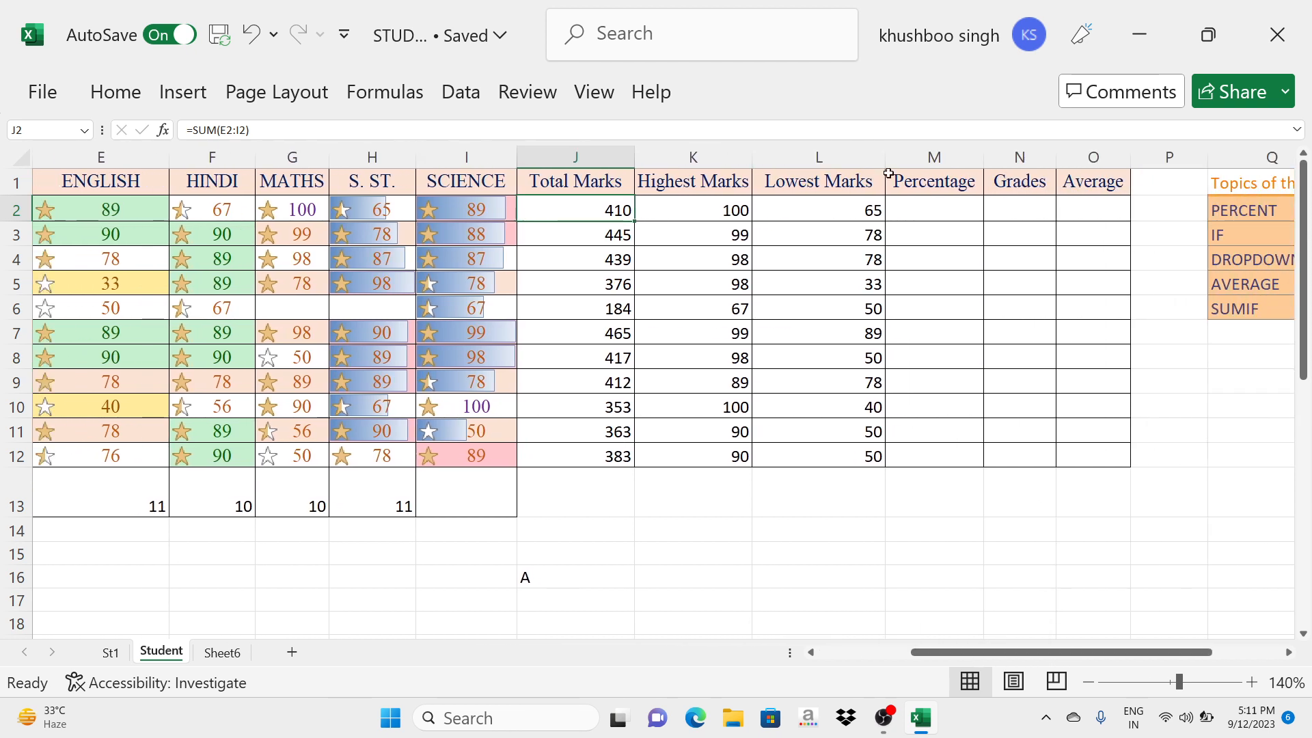
click(904, 211)
drag(904, 211, 924, 446)
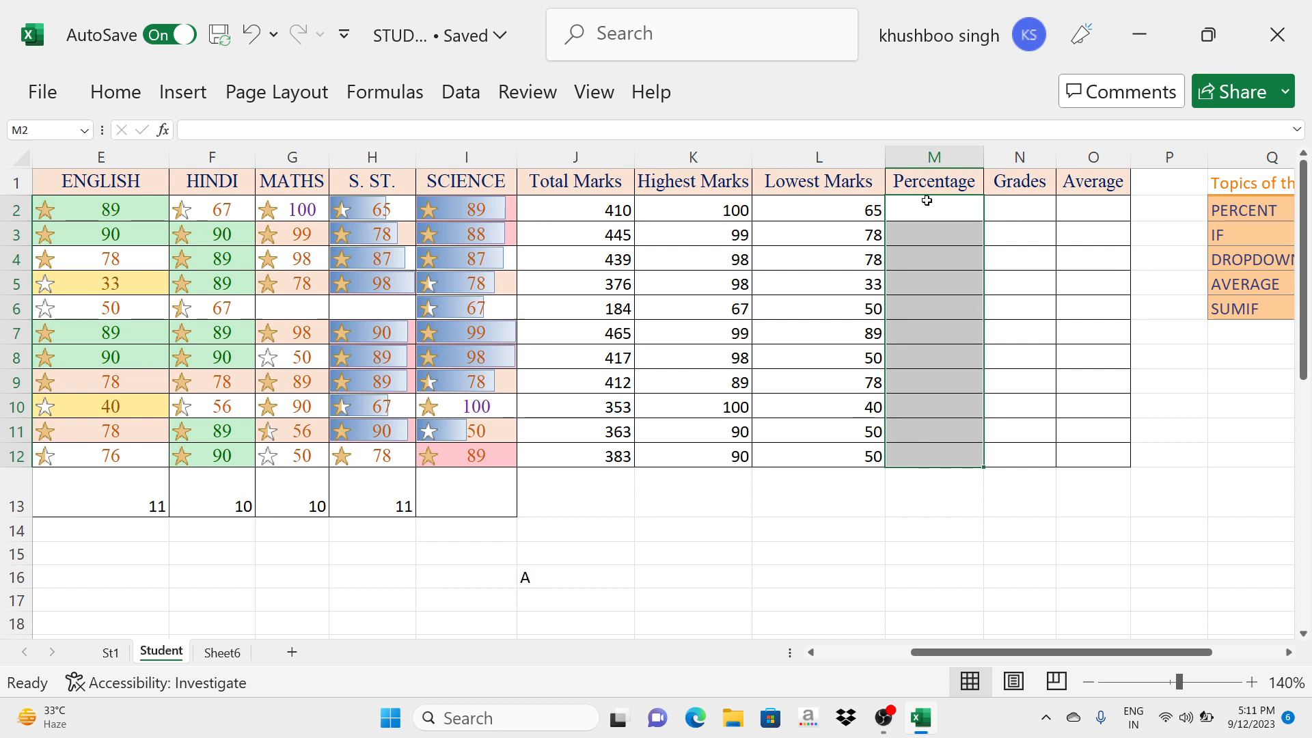
click(117, 93)
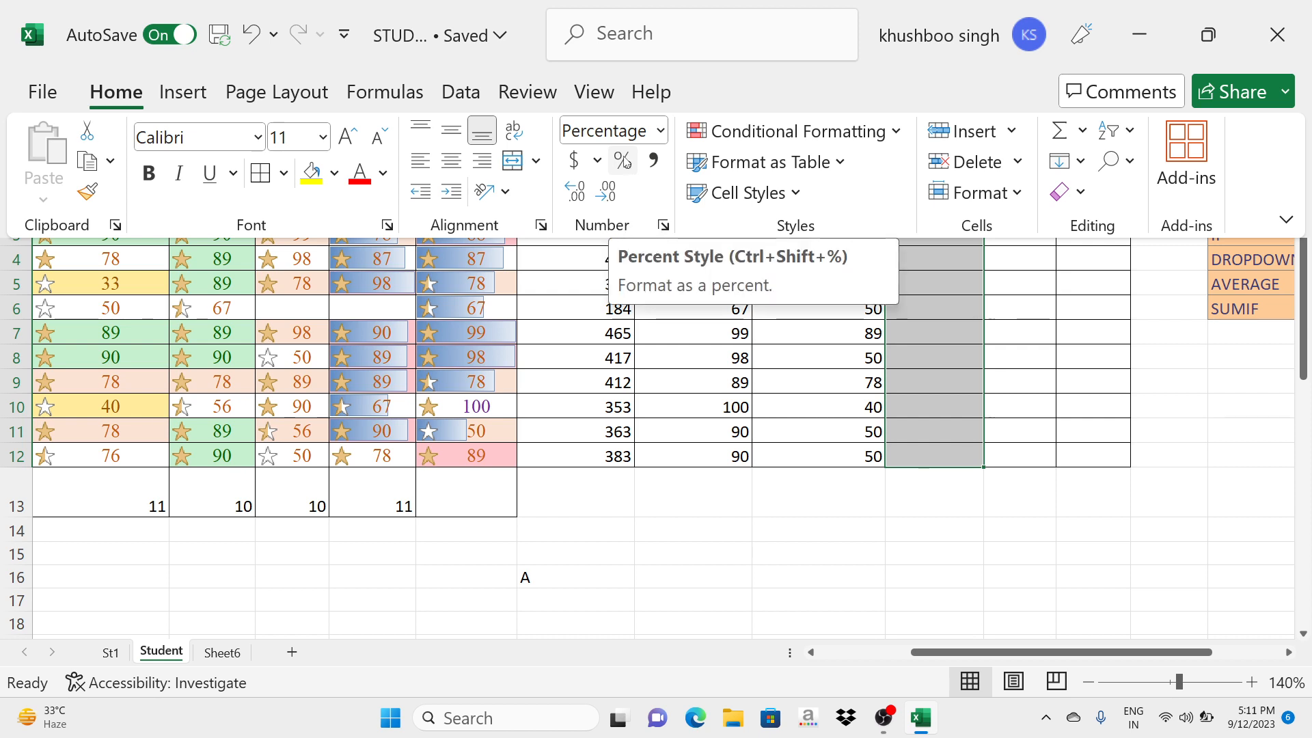
click(623, 160)
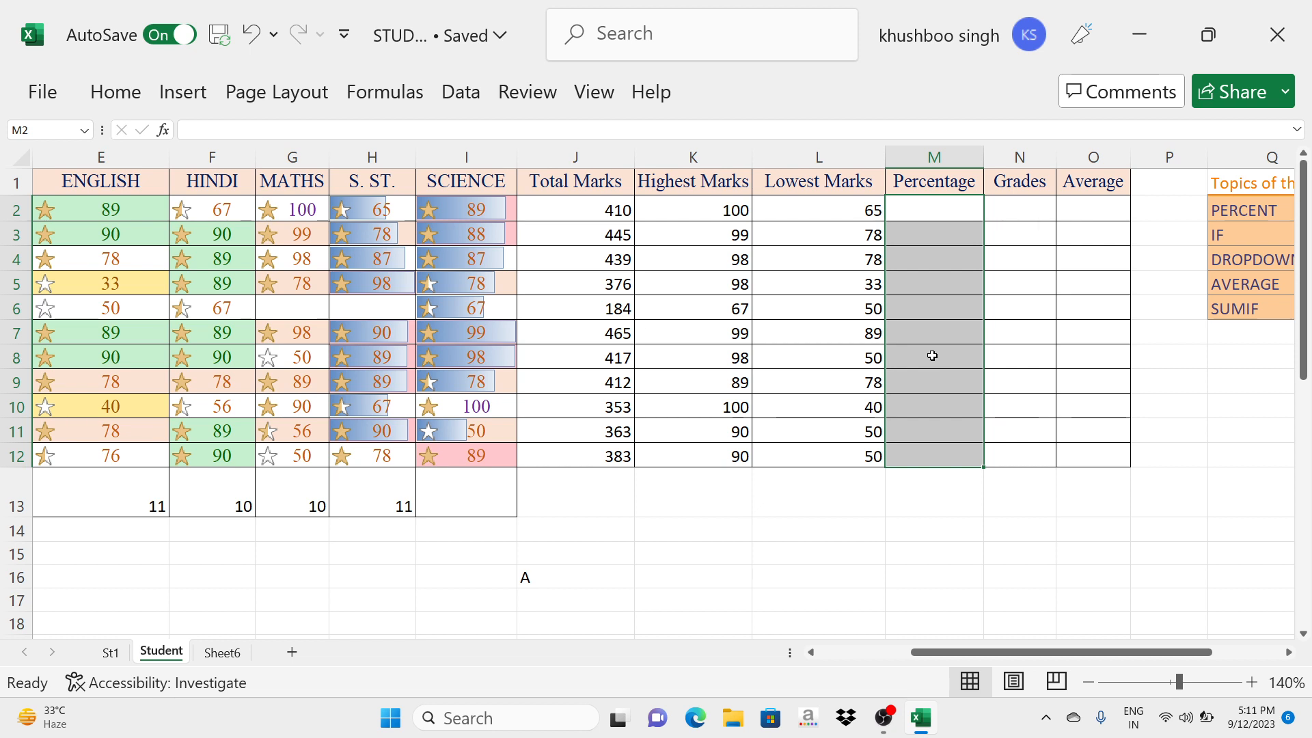
- Calculate the percentage in M2 with =J2/500 and fill the formula down to M12
click(936, 216)
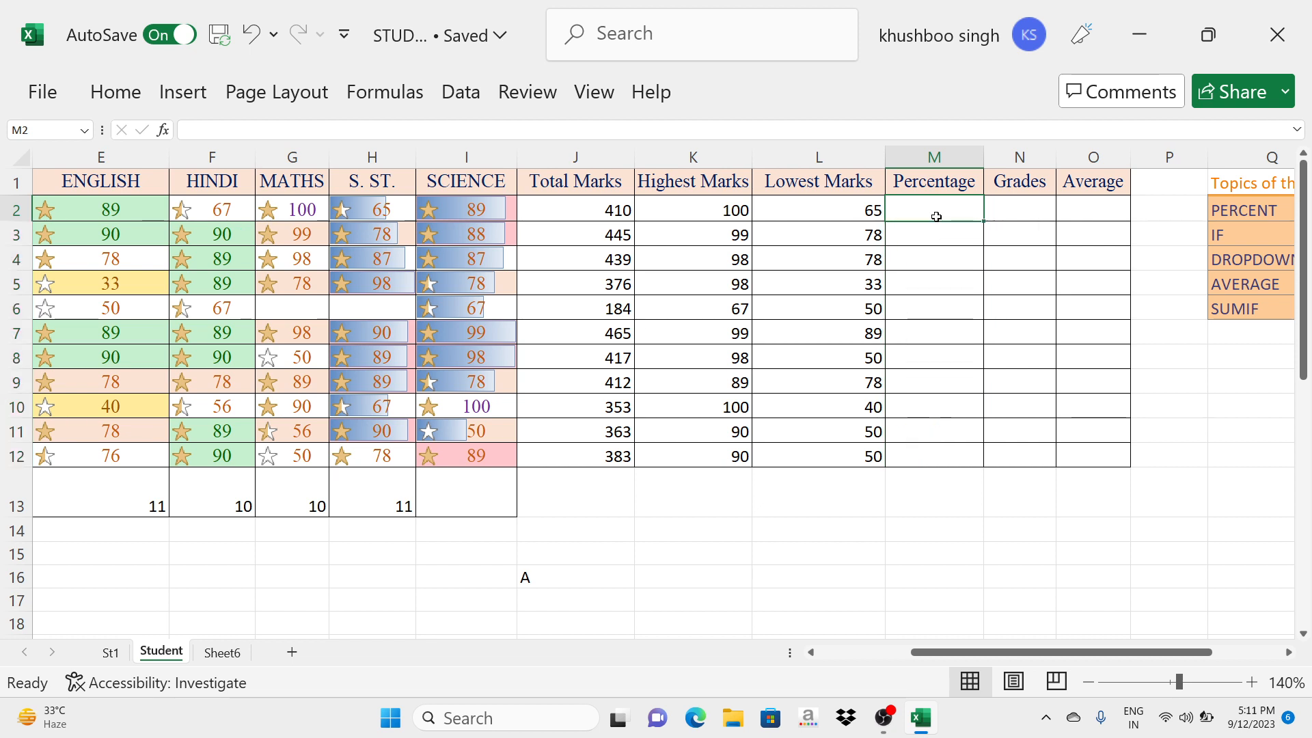
text(=)
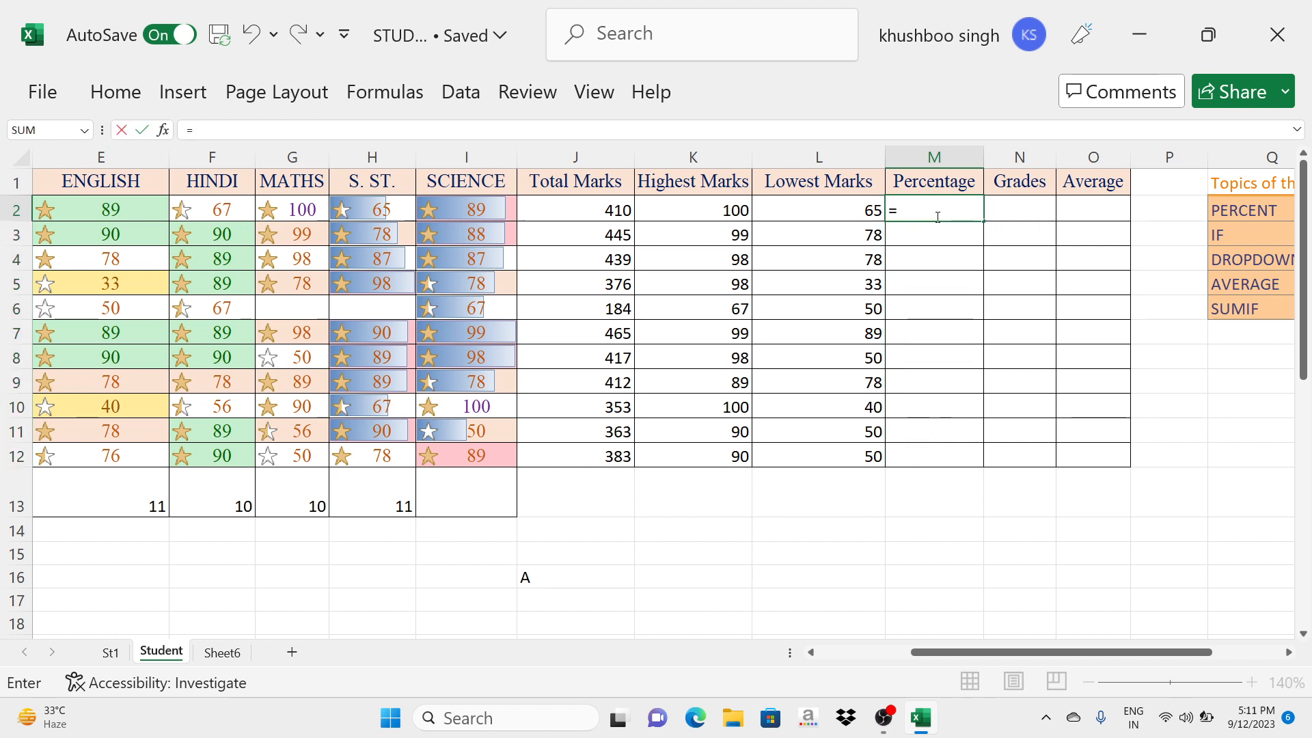
click(594, 212)
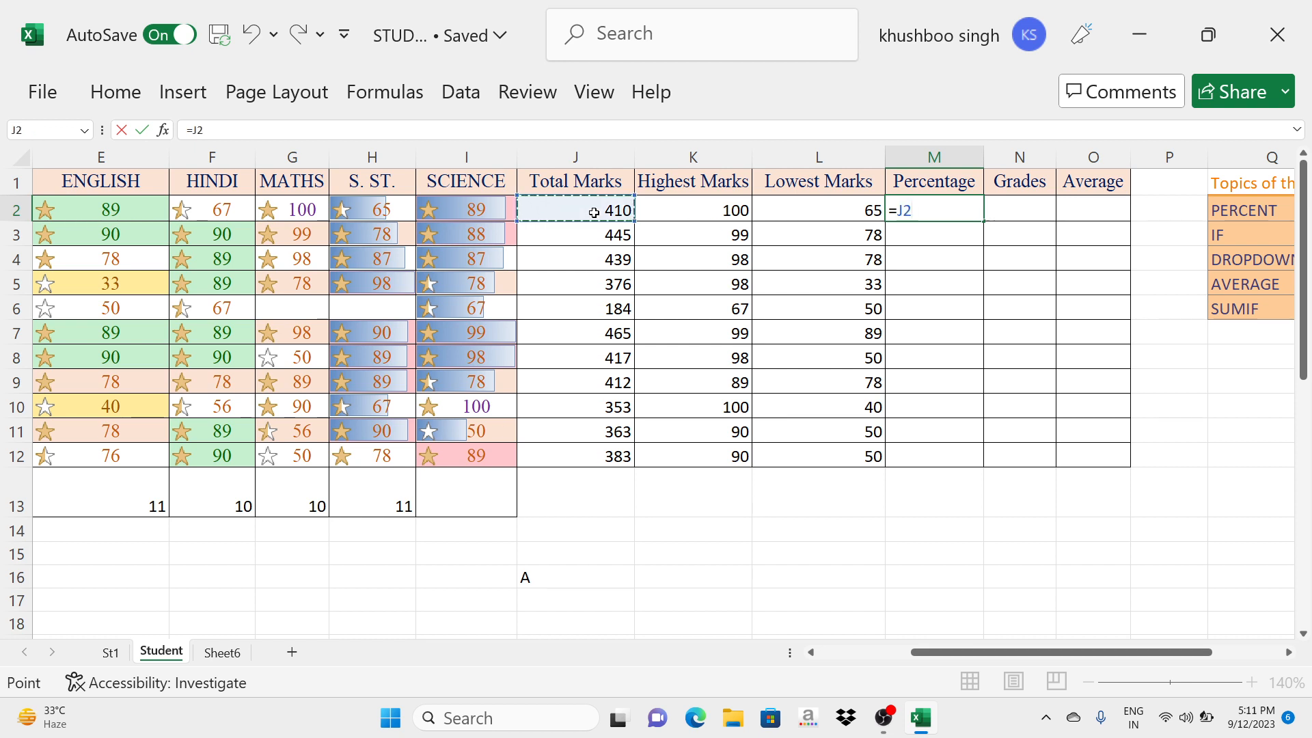
text(/500)
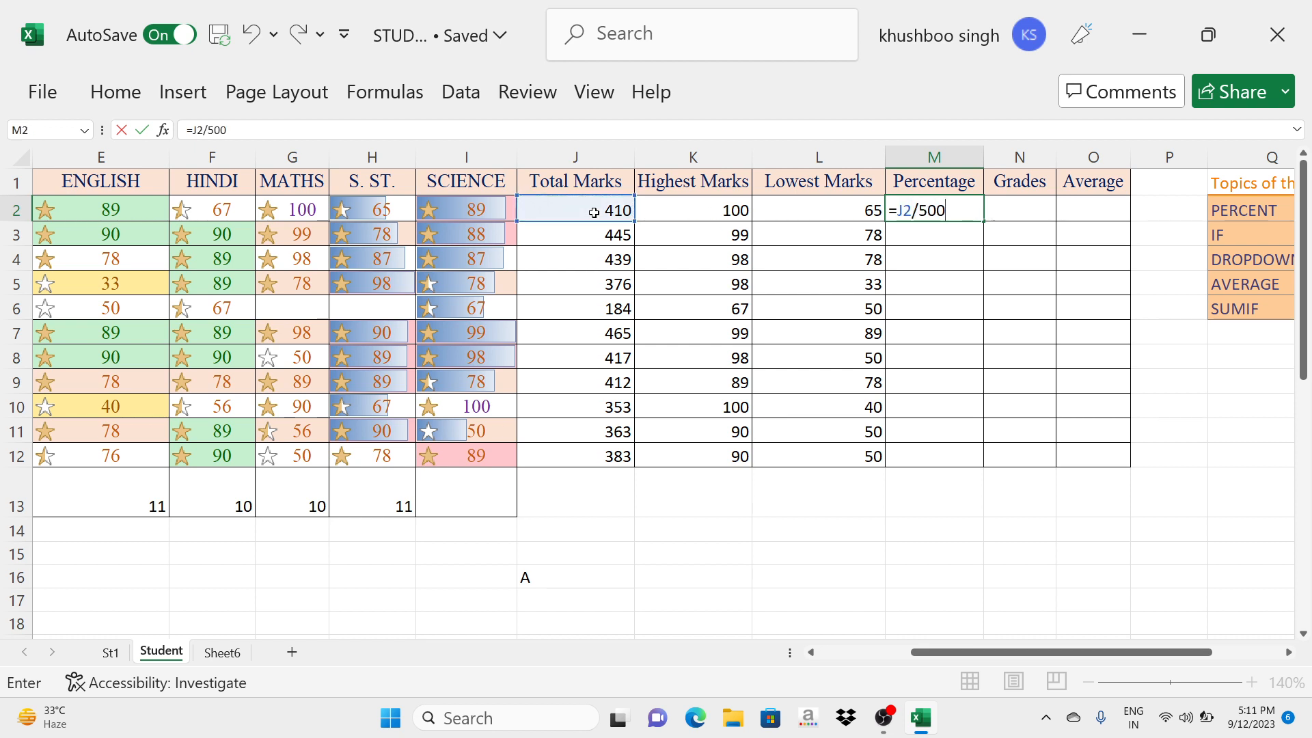
key(Return)
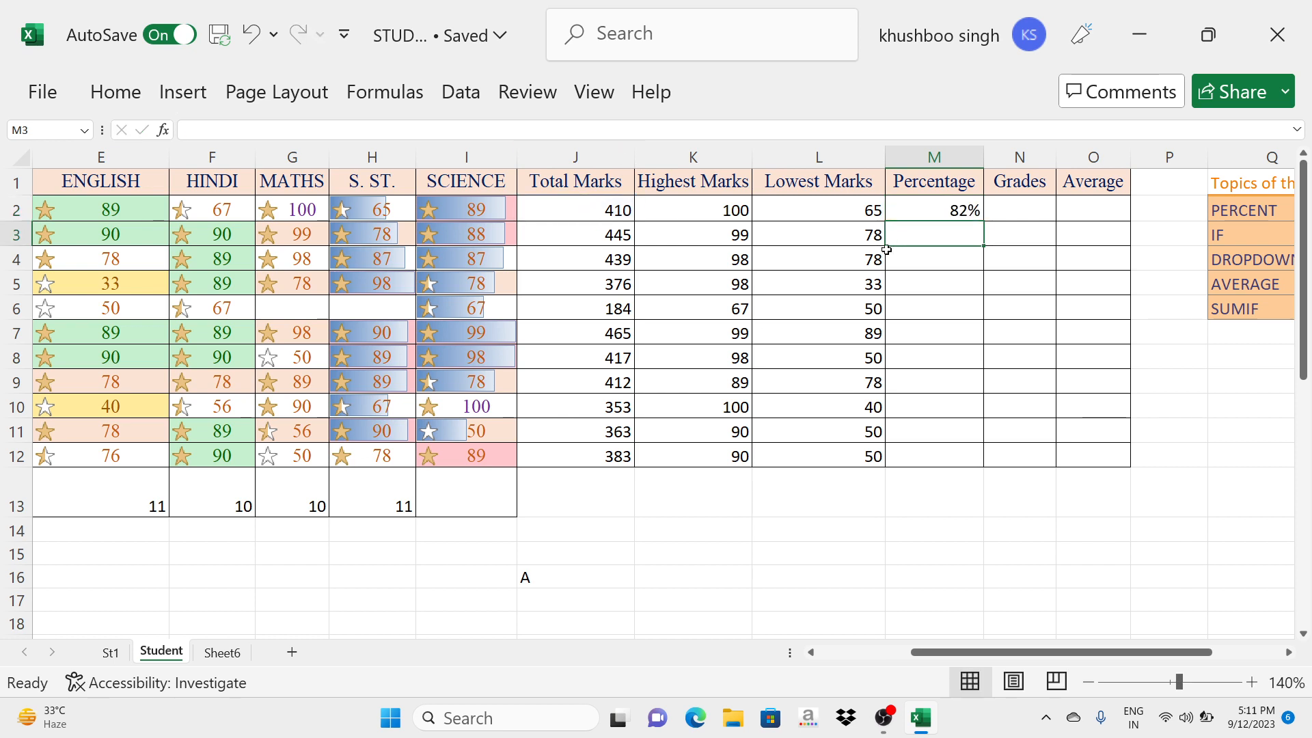
click(908, 211)
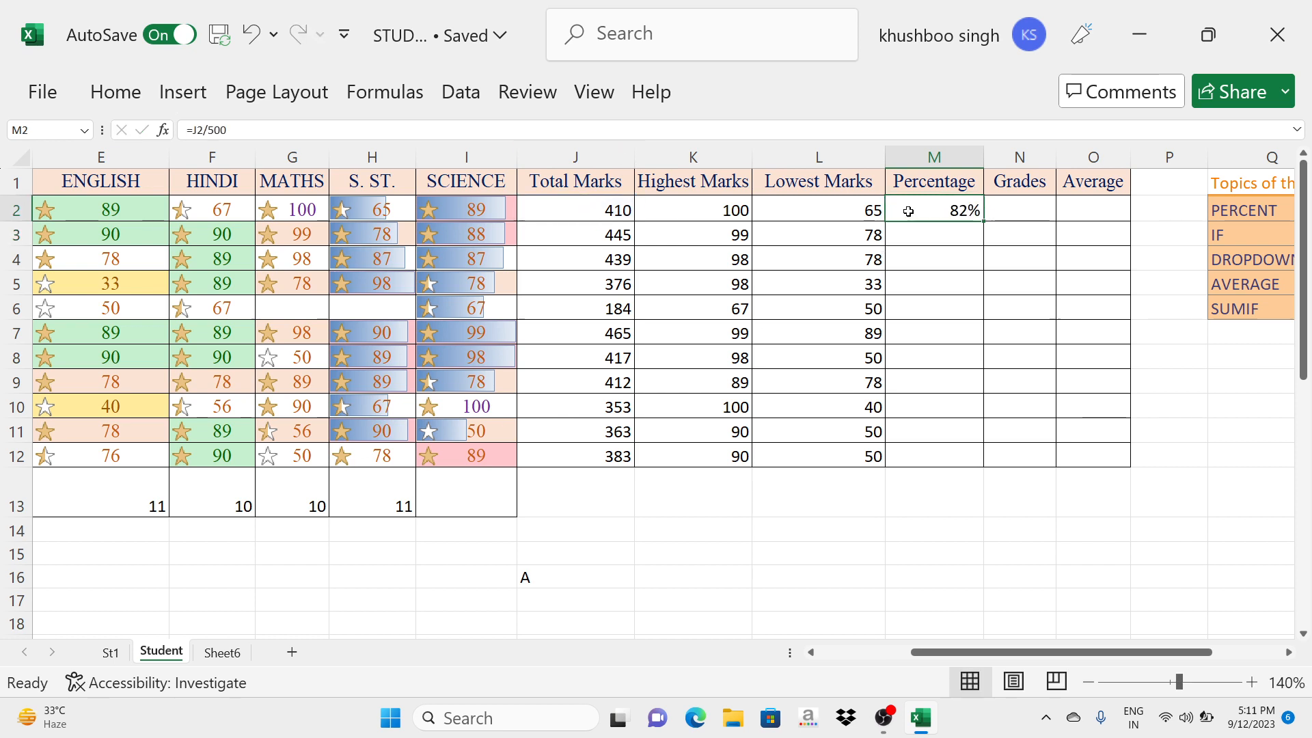
drag(983, 221, 929, 461)
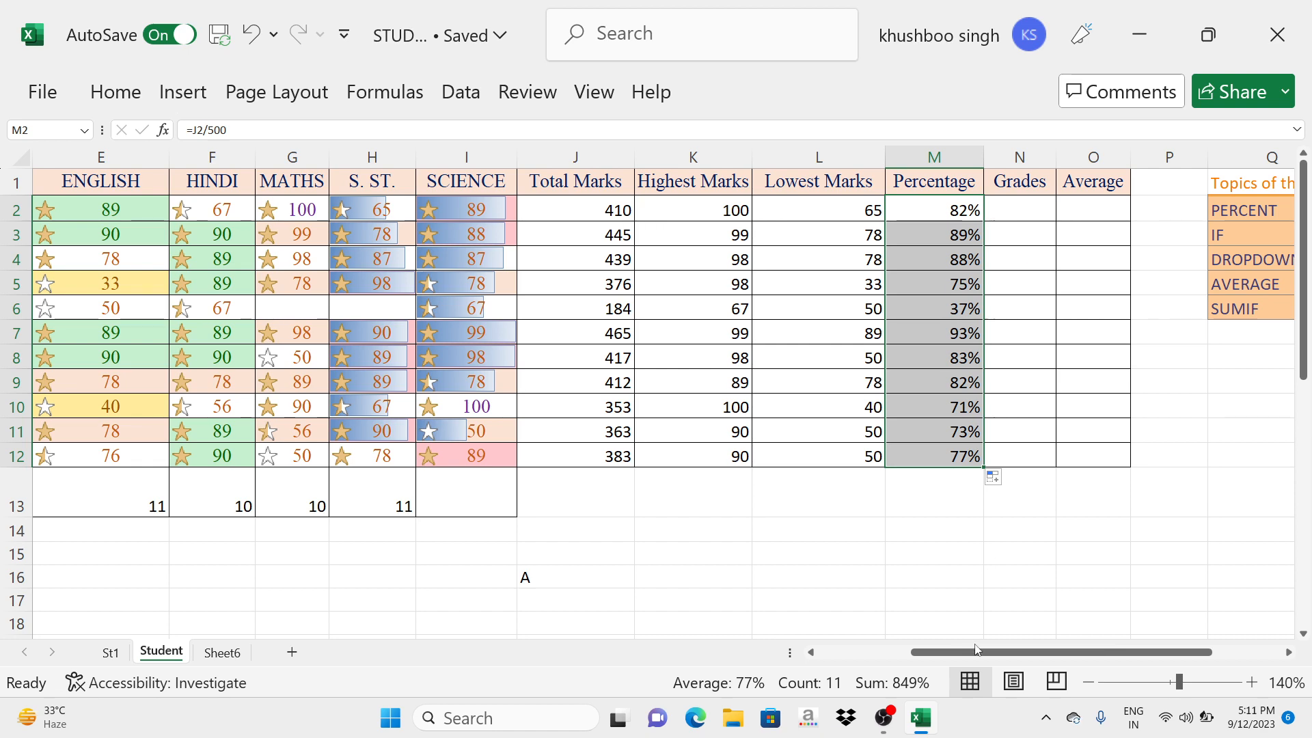
- Start a grade formula in N2 with an IF that returns "A" when M2>90%
drag(979, 653, 1003, 653)
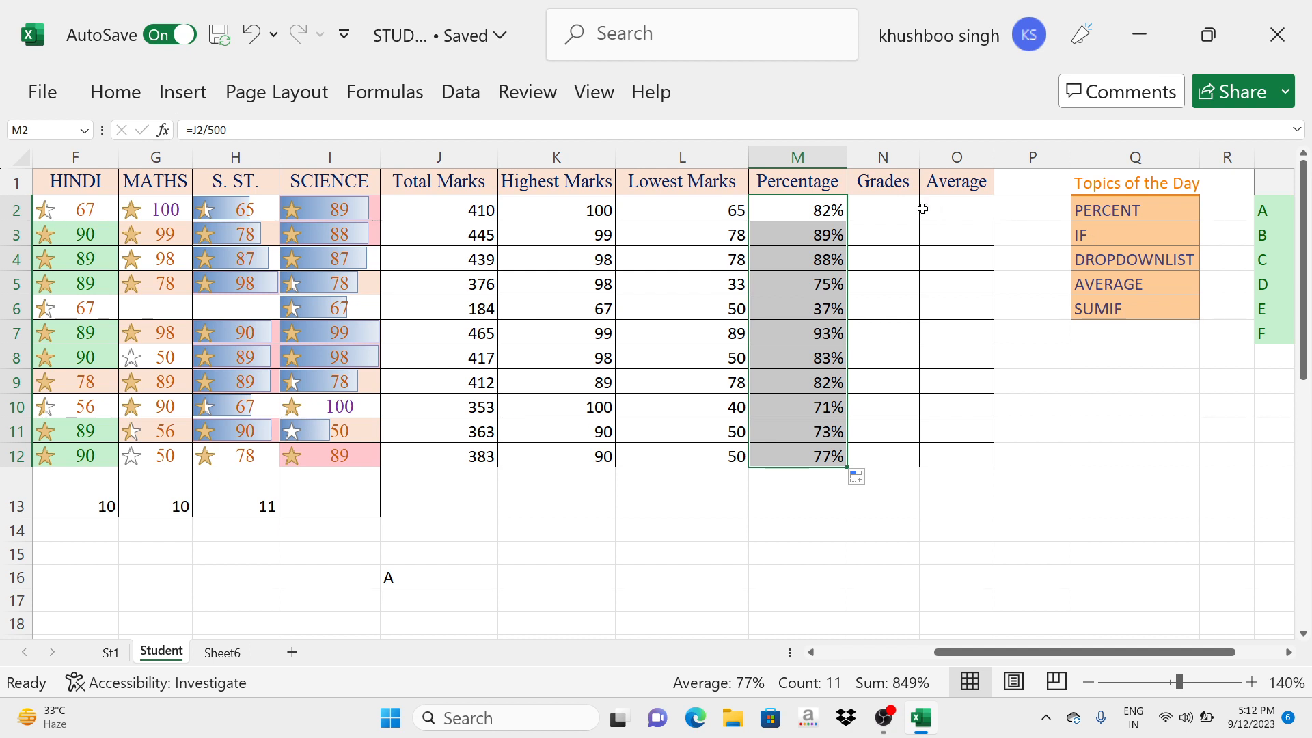
click(873, 212)
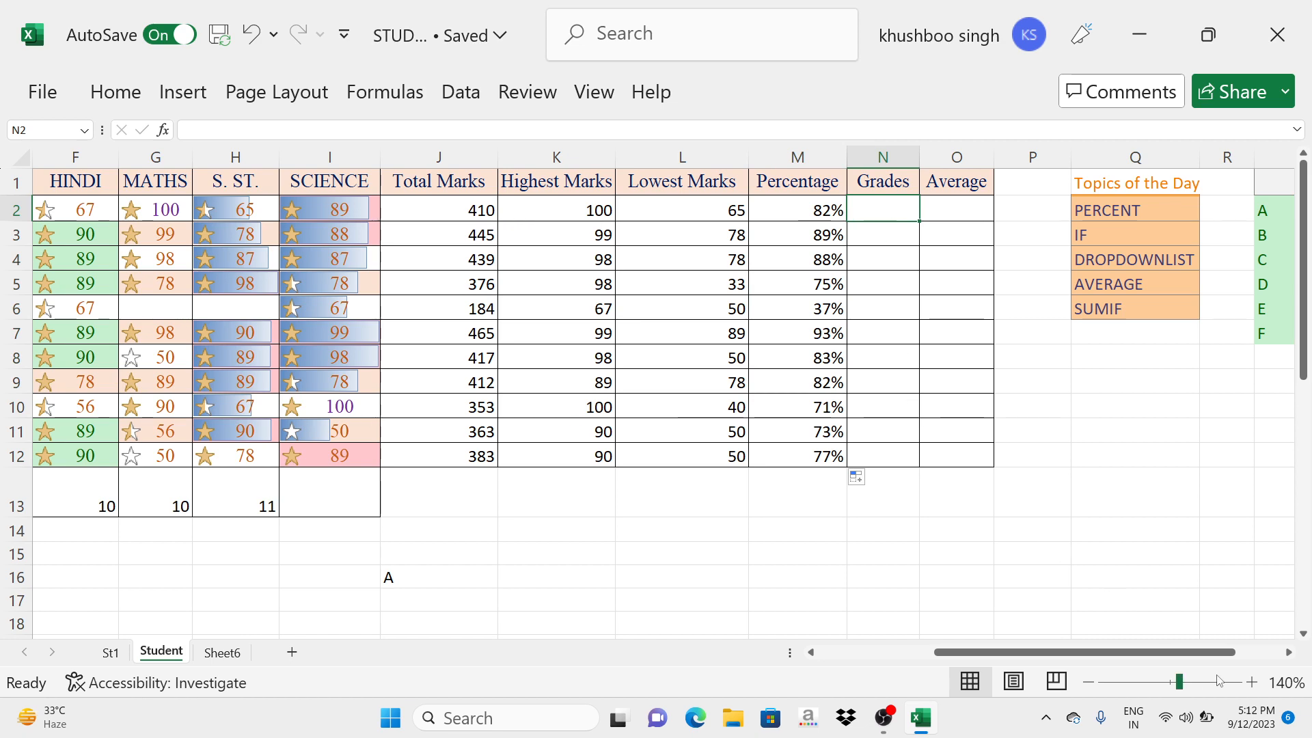
click(1251, 682)
click(1252, 681)
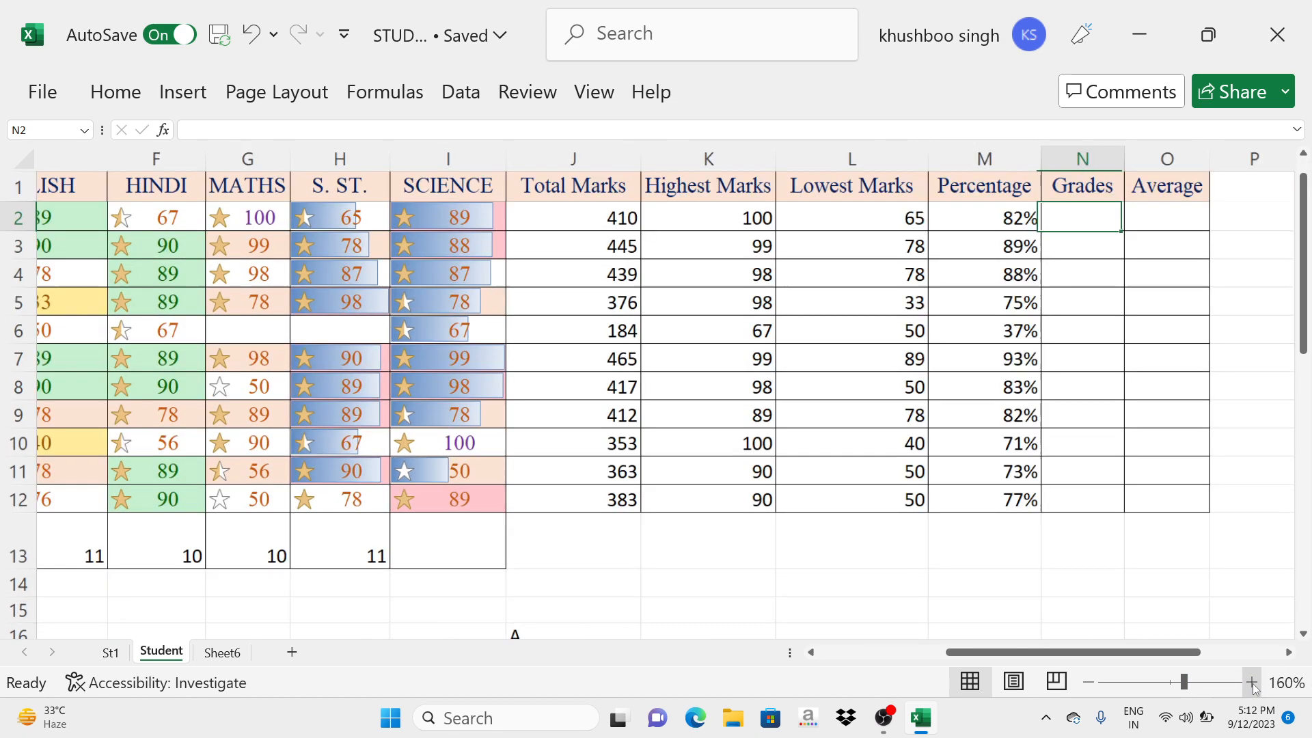
click(1252, 682)
click(1252, 682)
drag(1116, 652, 1186, 668)
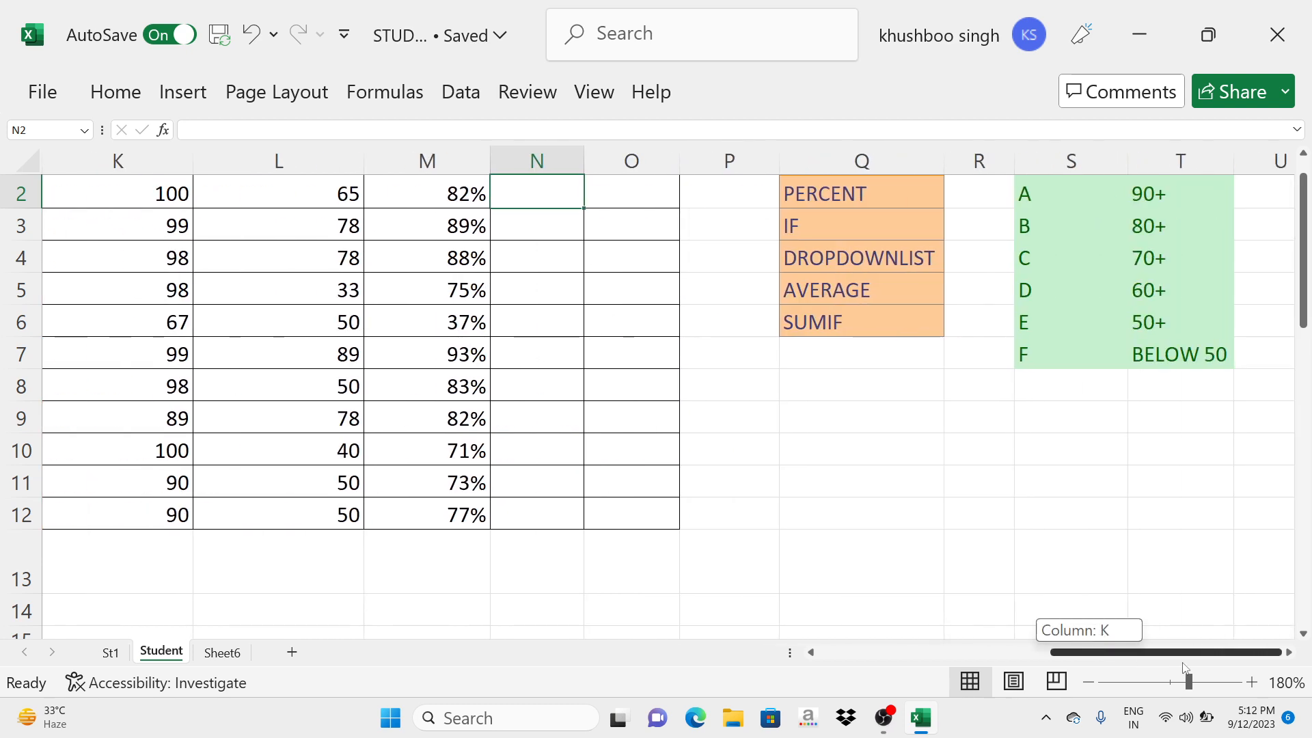
scroll(956, 526, up, 1)
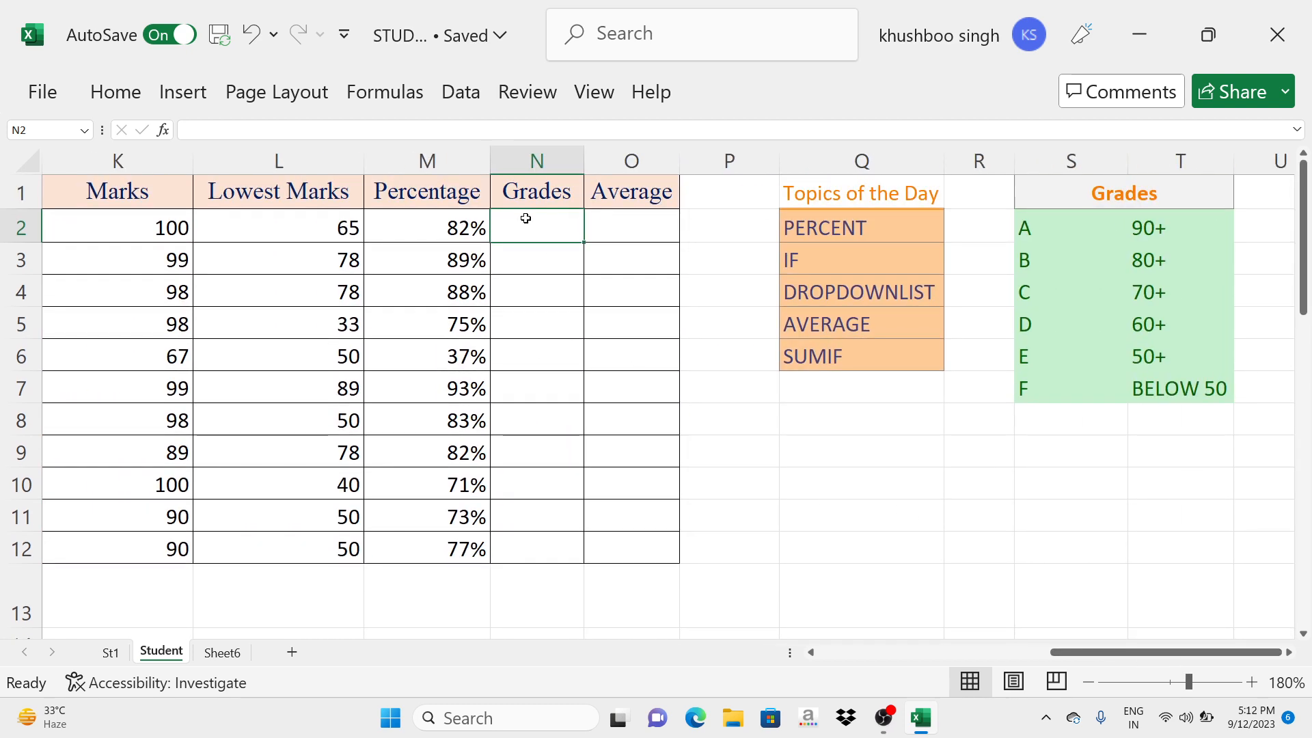
text(=)
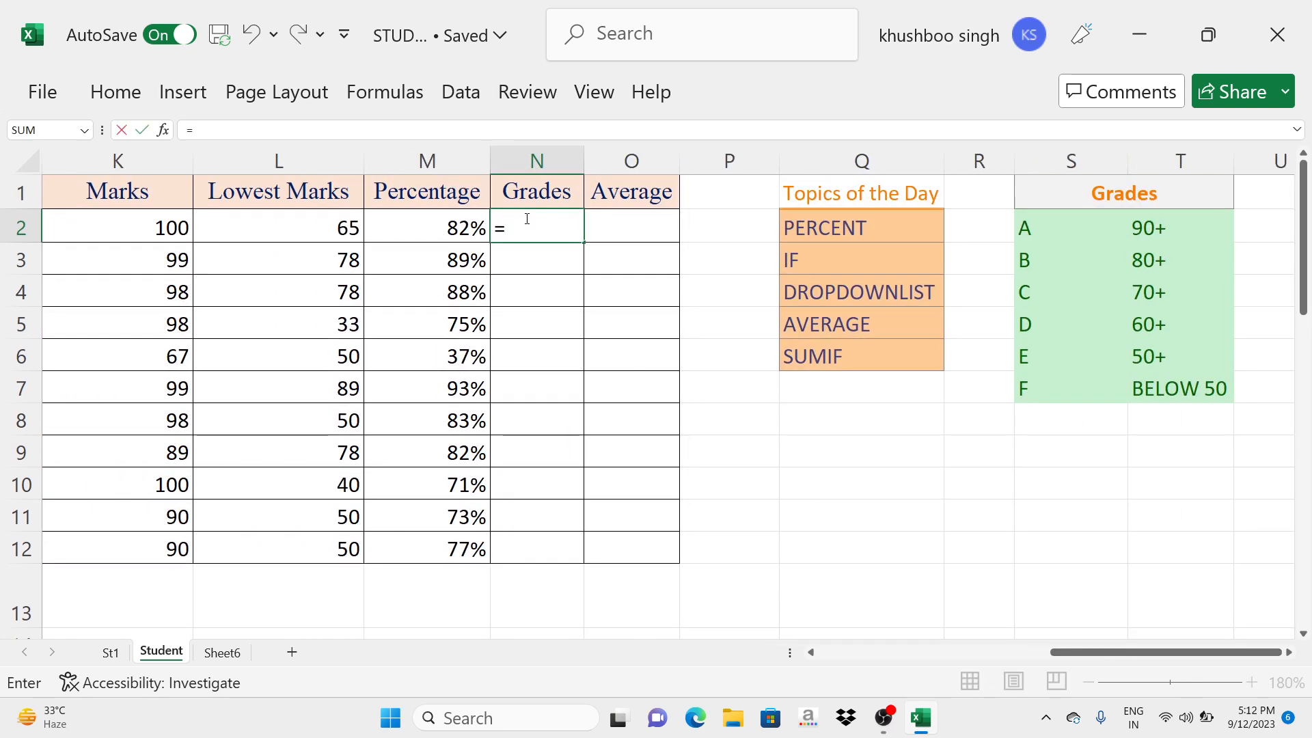
text(if)
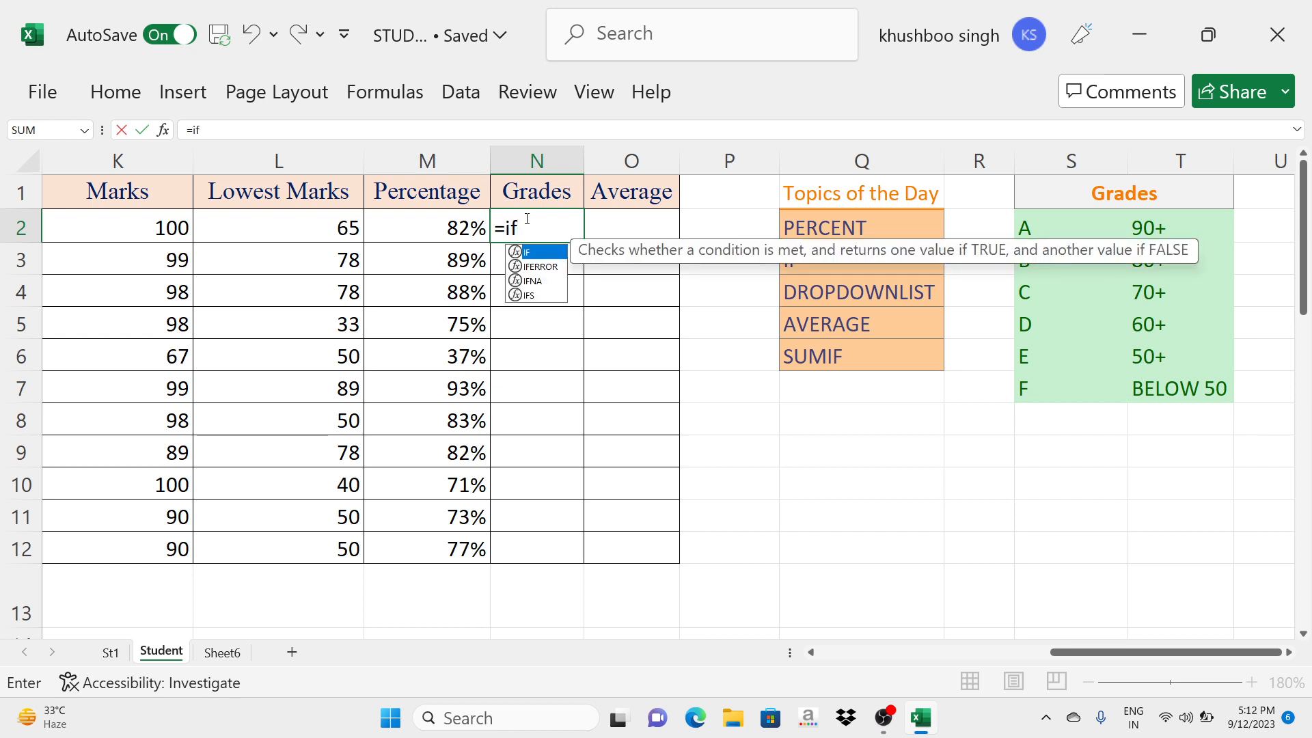
text(()
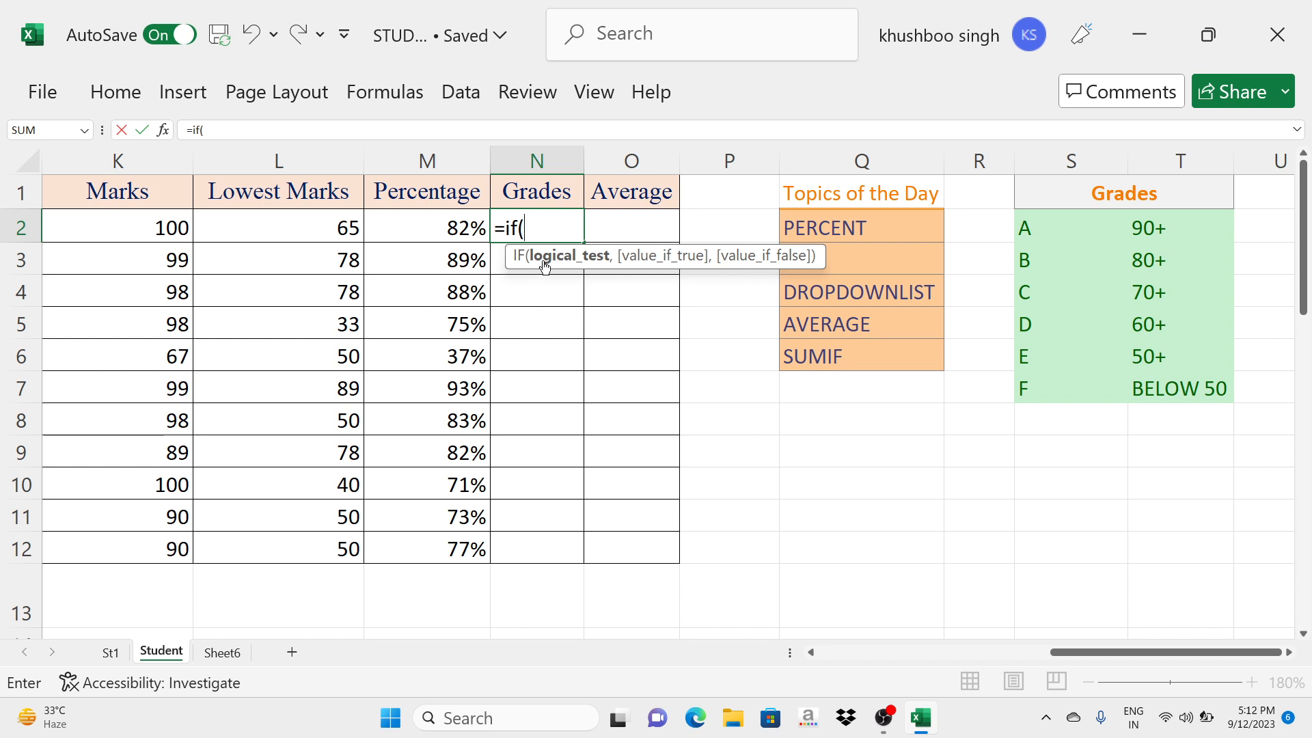
click(453, 229)
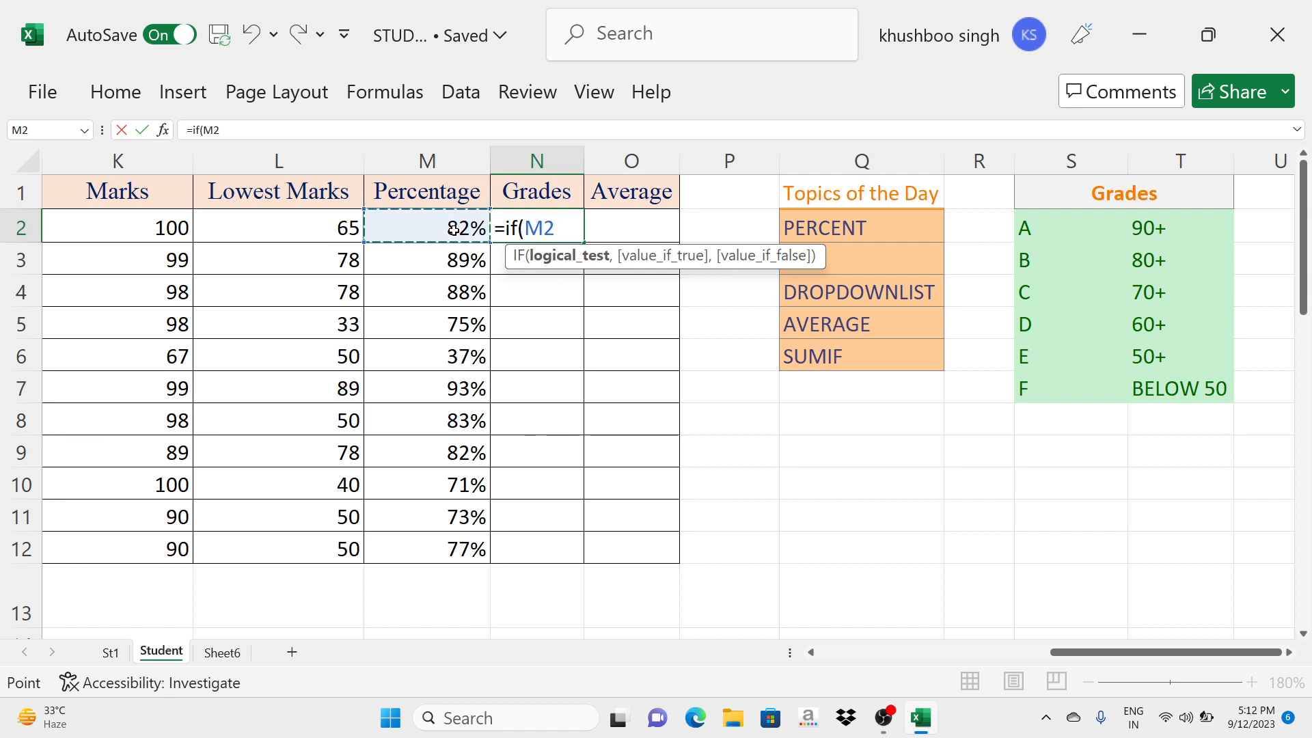
text(>)
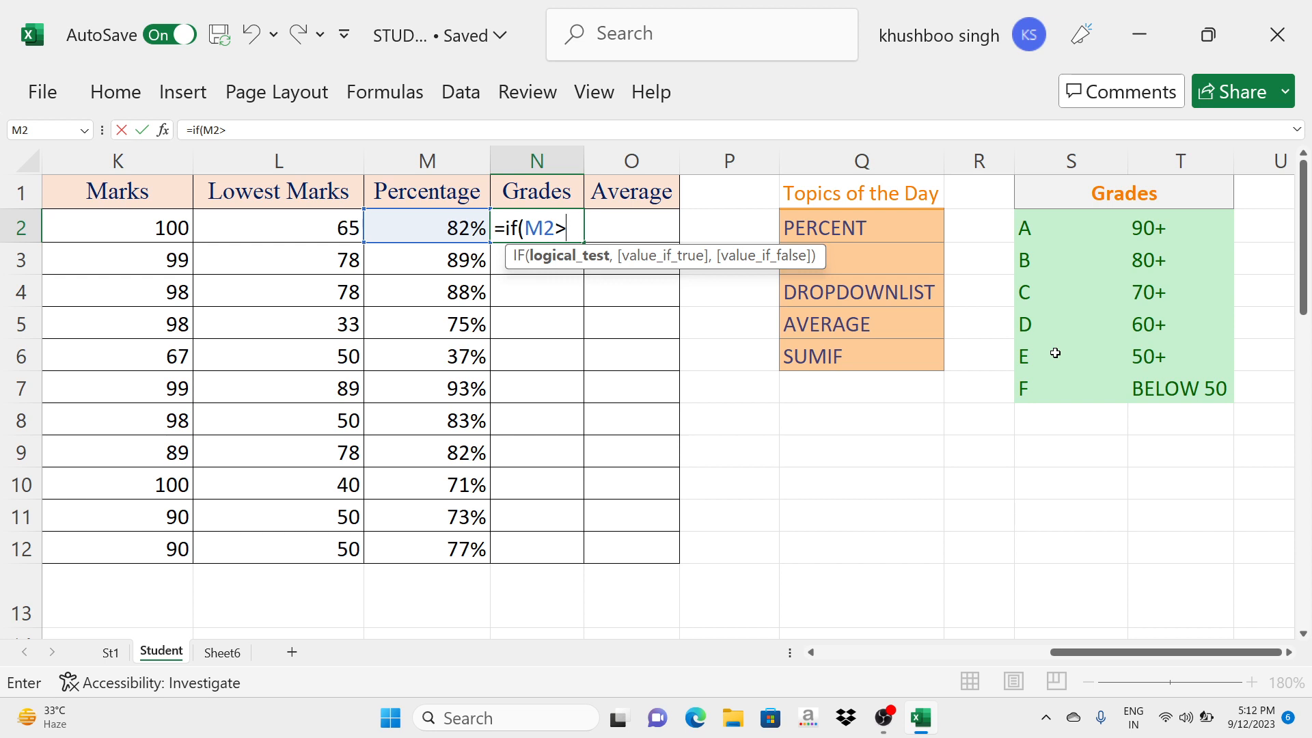
text(90%,"A)
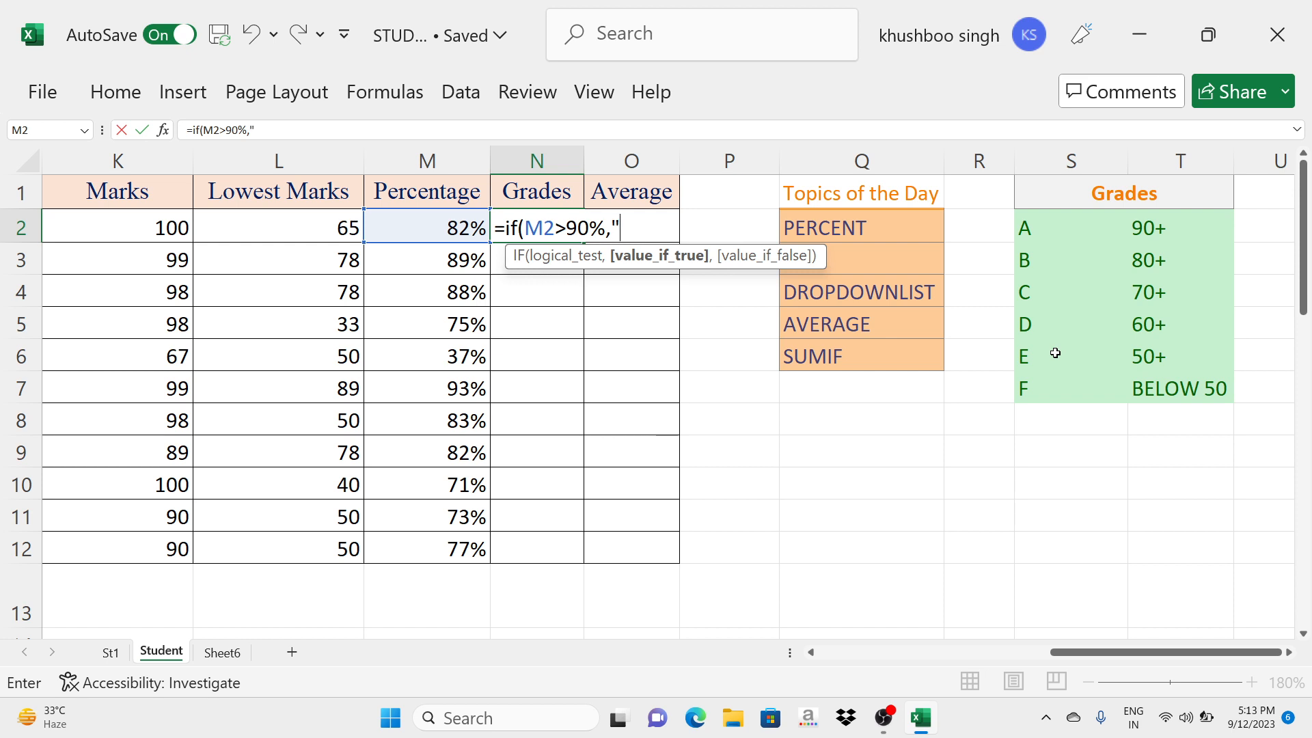
text(",)
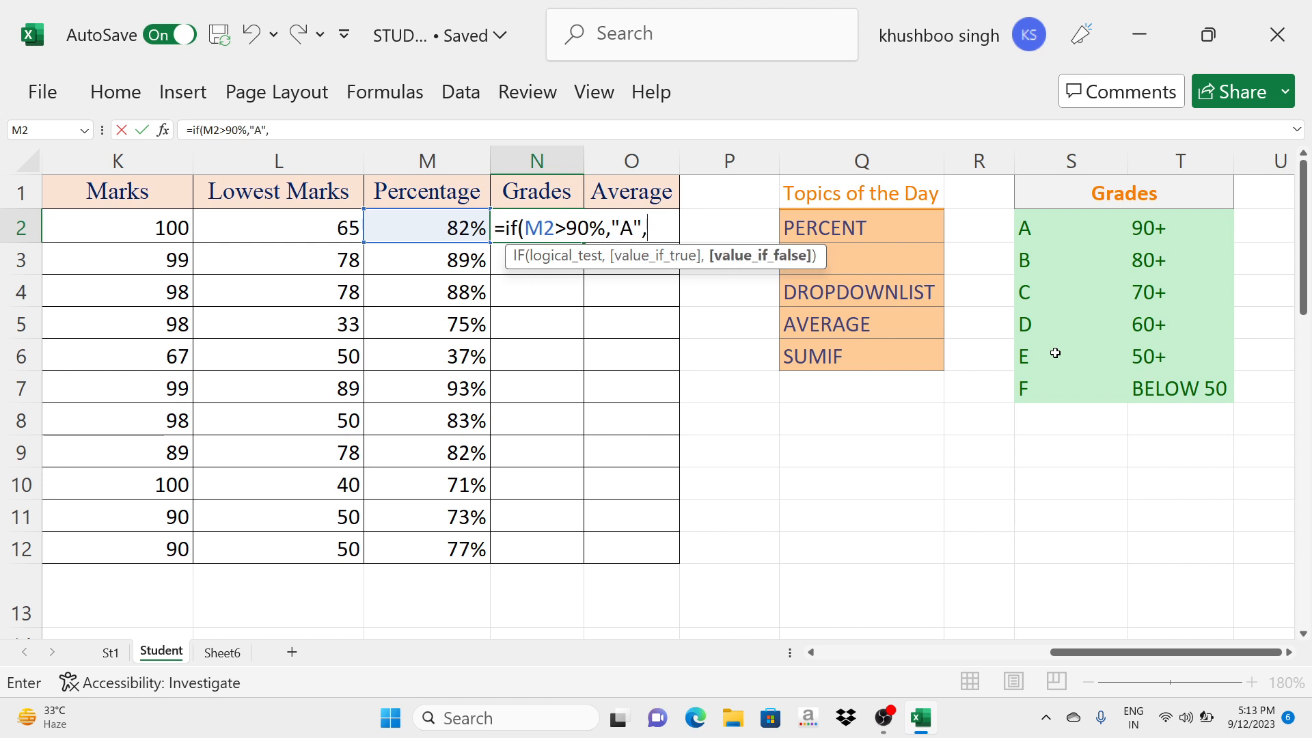
text(if()
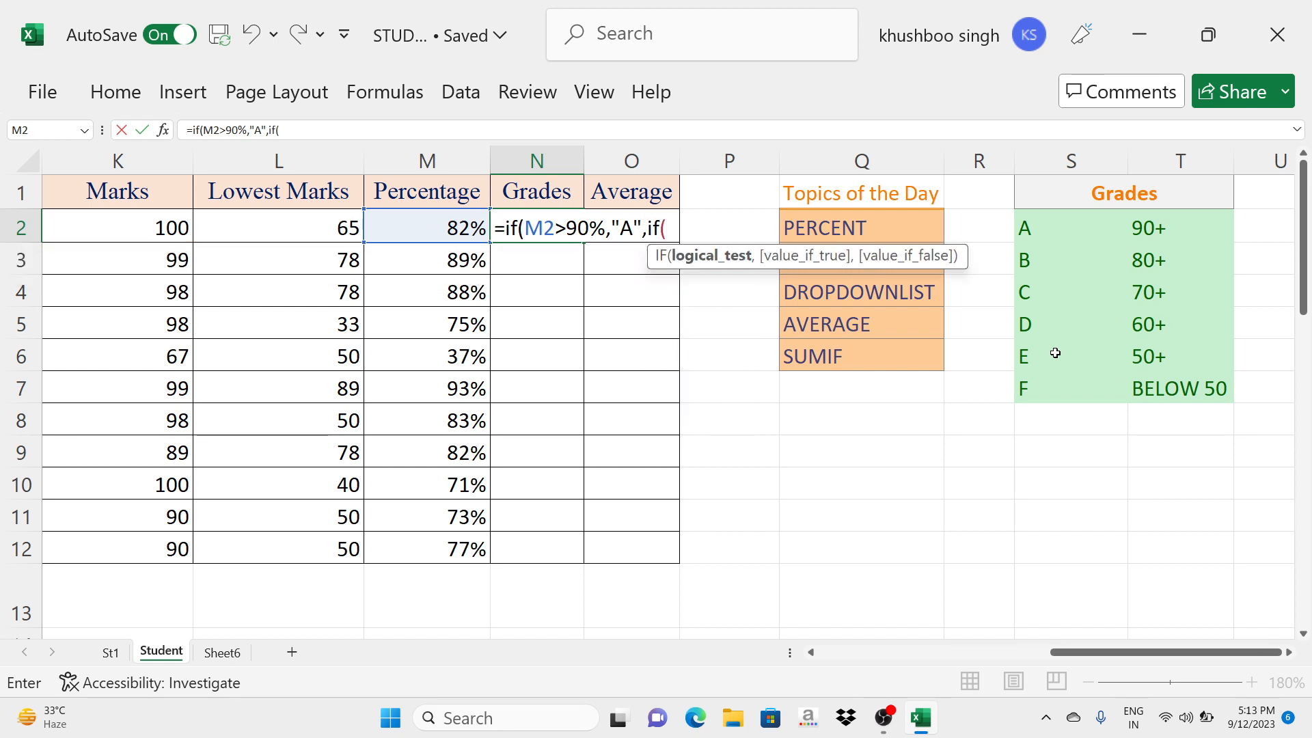
- Extend the N2 formula with a nested IF that returns "B" when M2>80%
key(Caps_Lock)
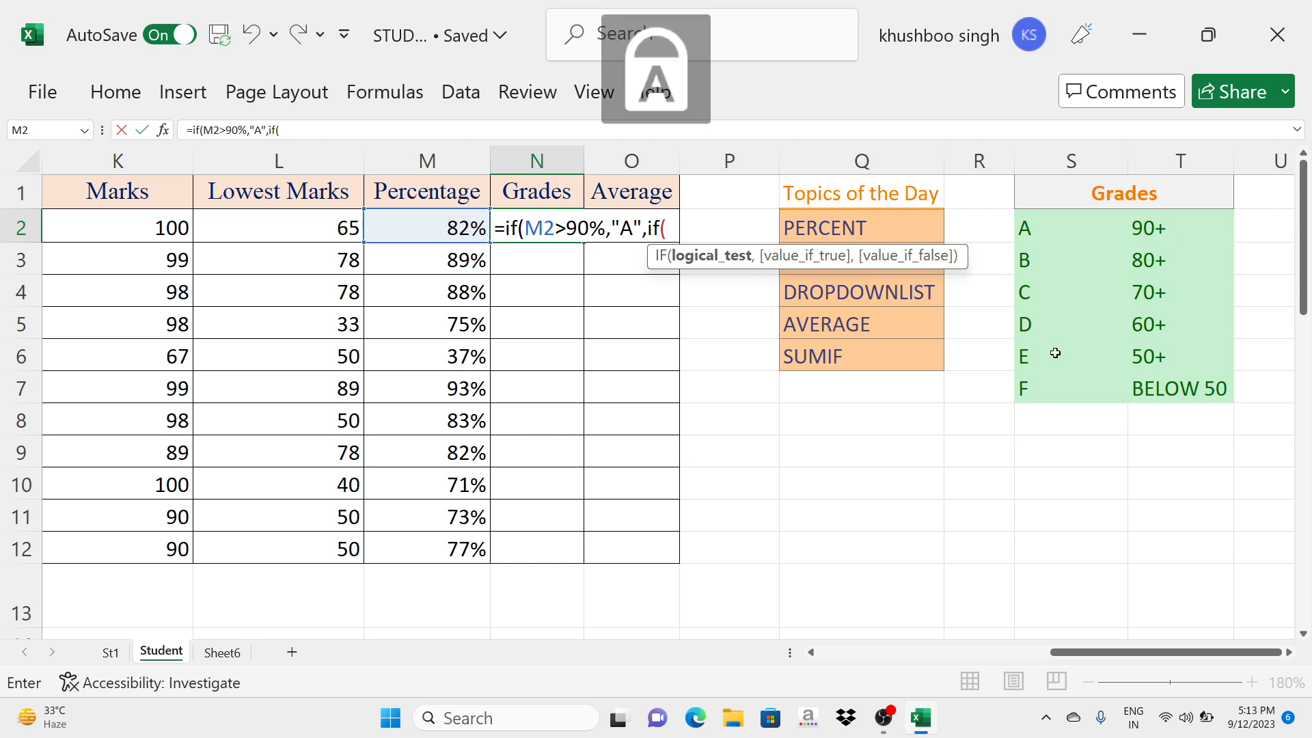
text(M2)
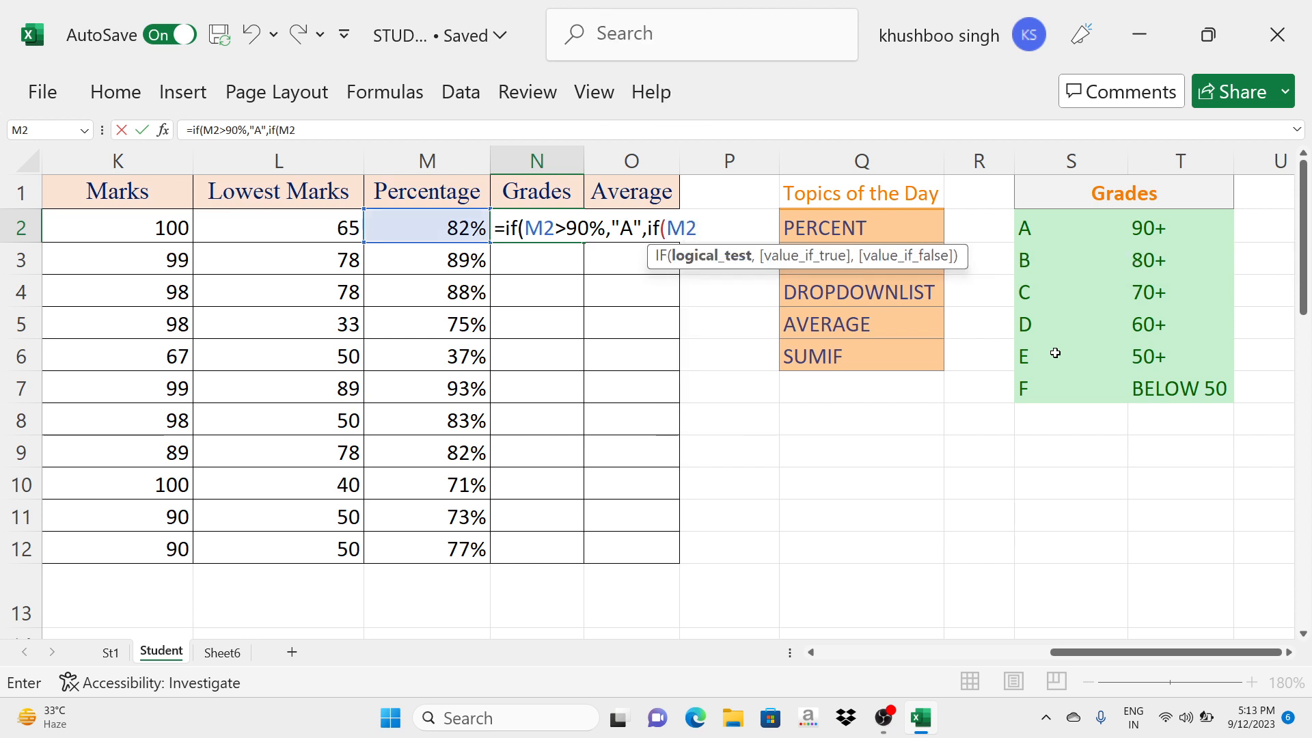
text(>80%)
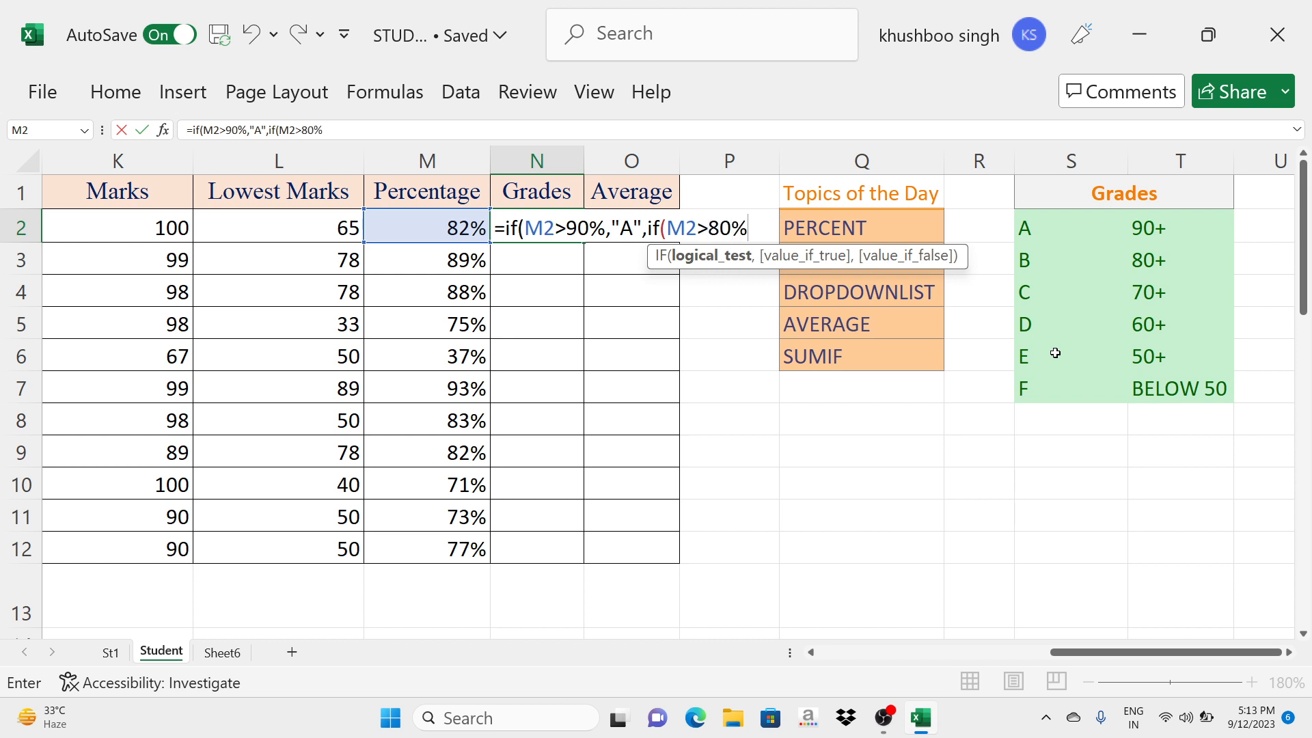
text(,")
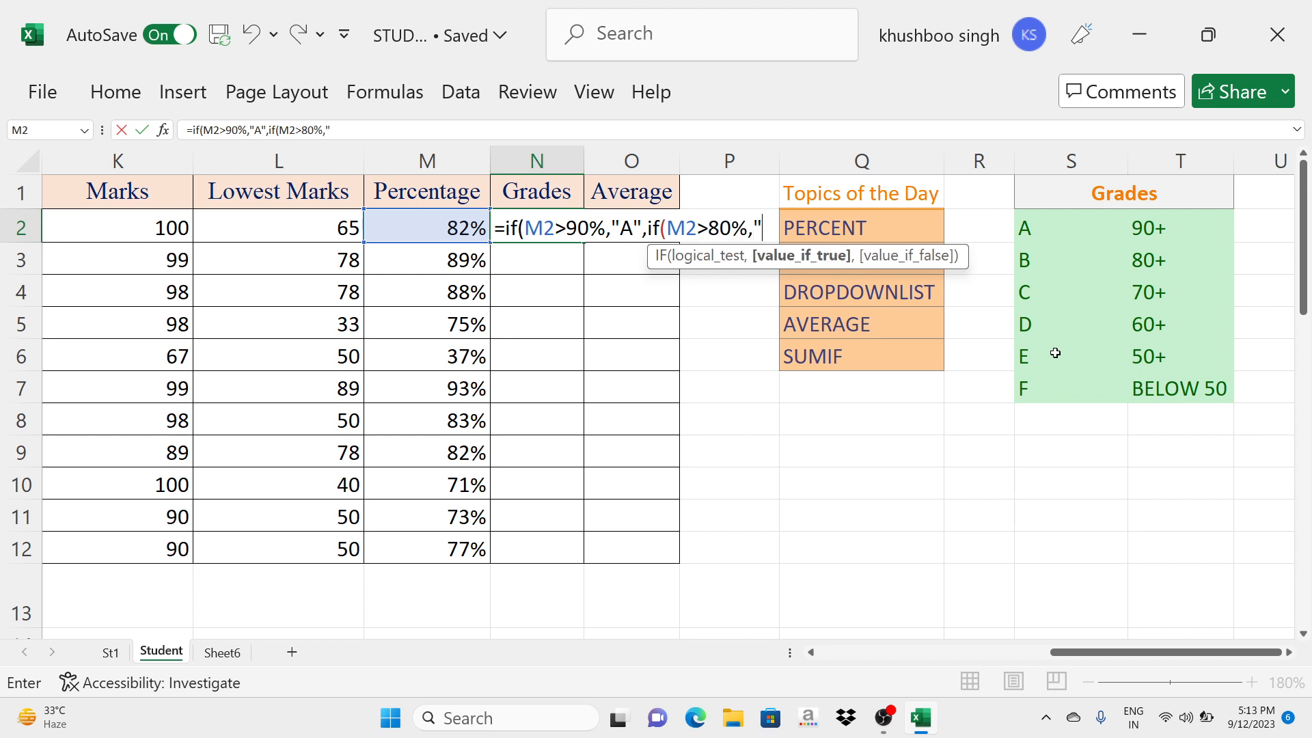
text(B")
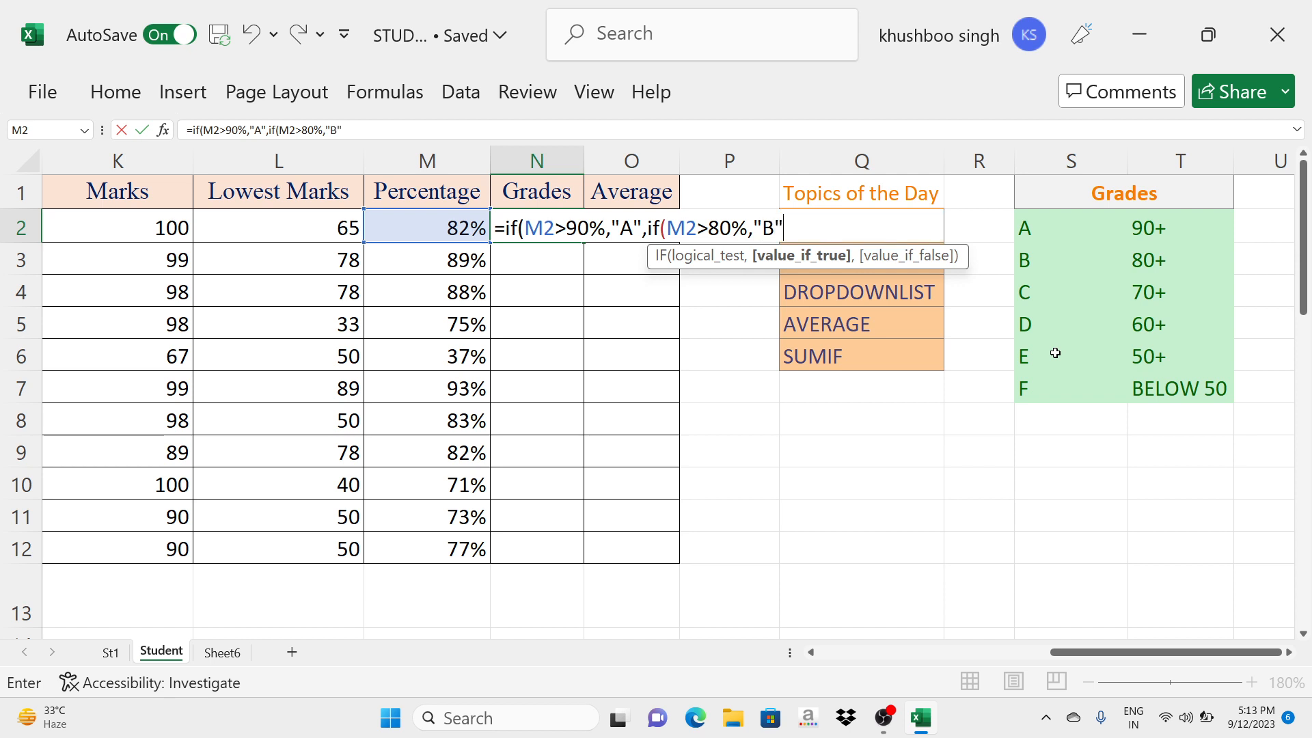
text(,)
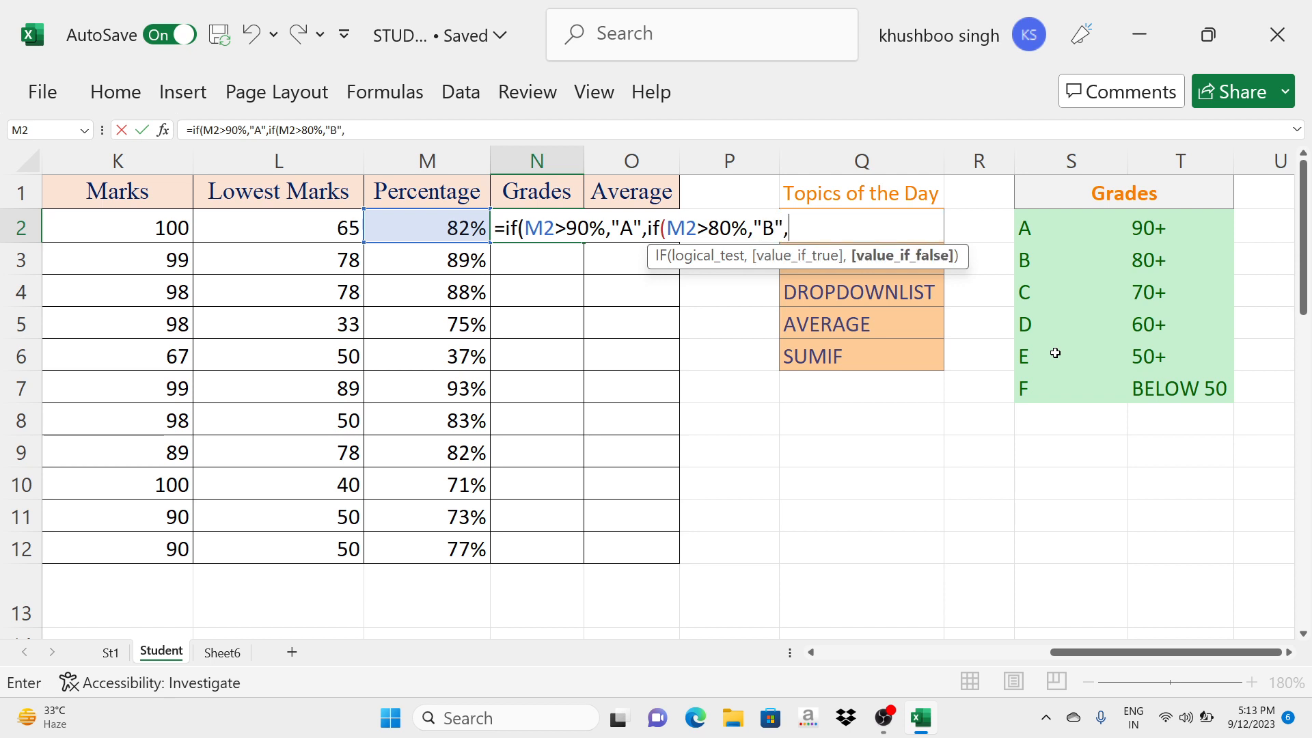
text(IF)
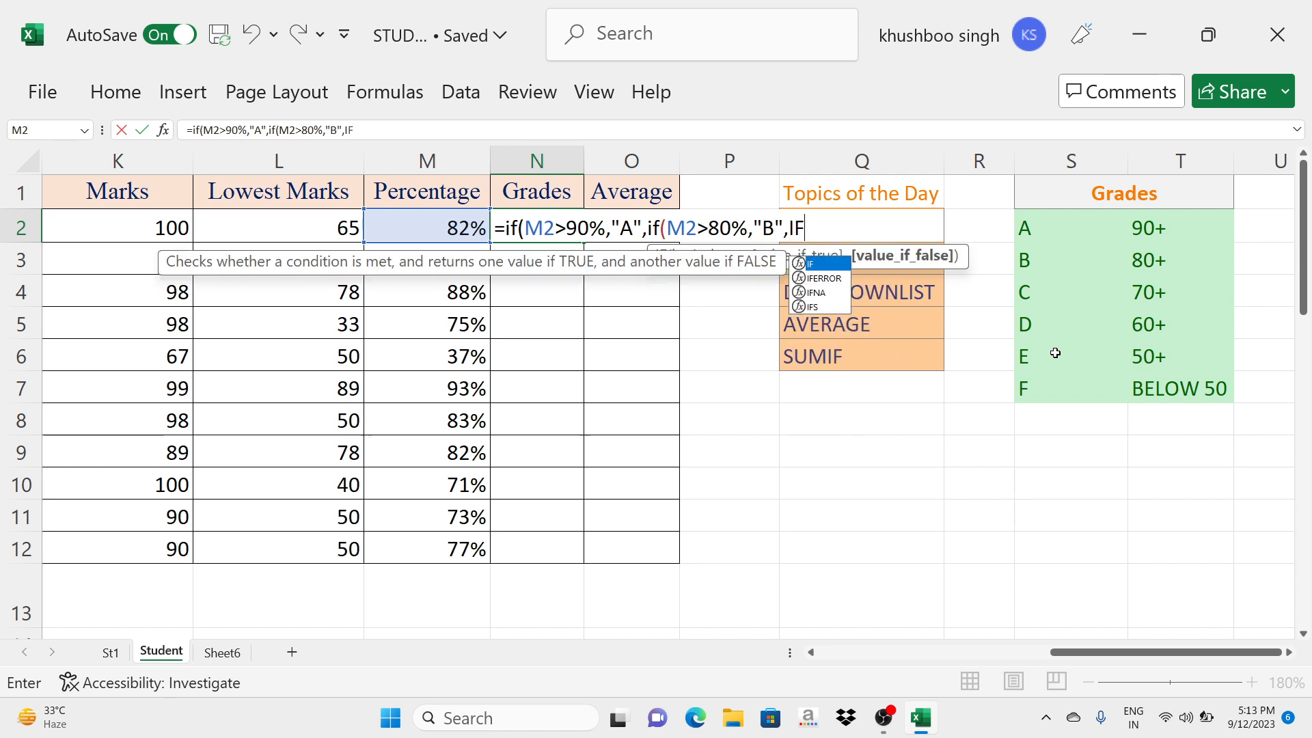
text(()
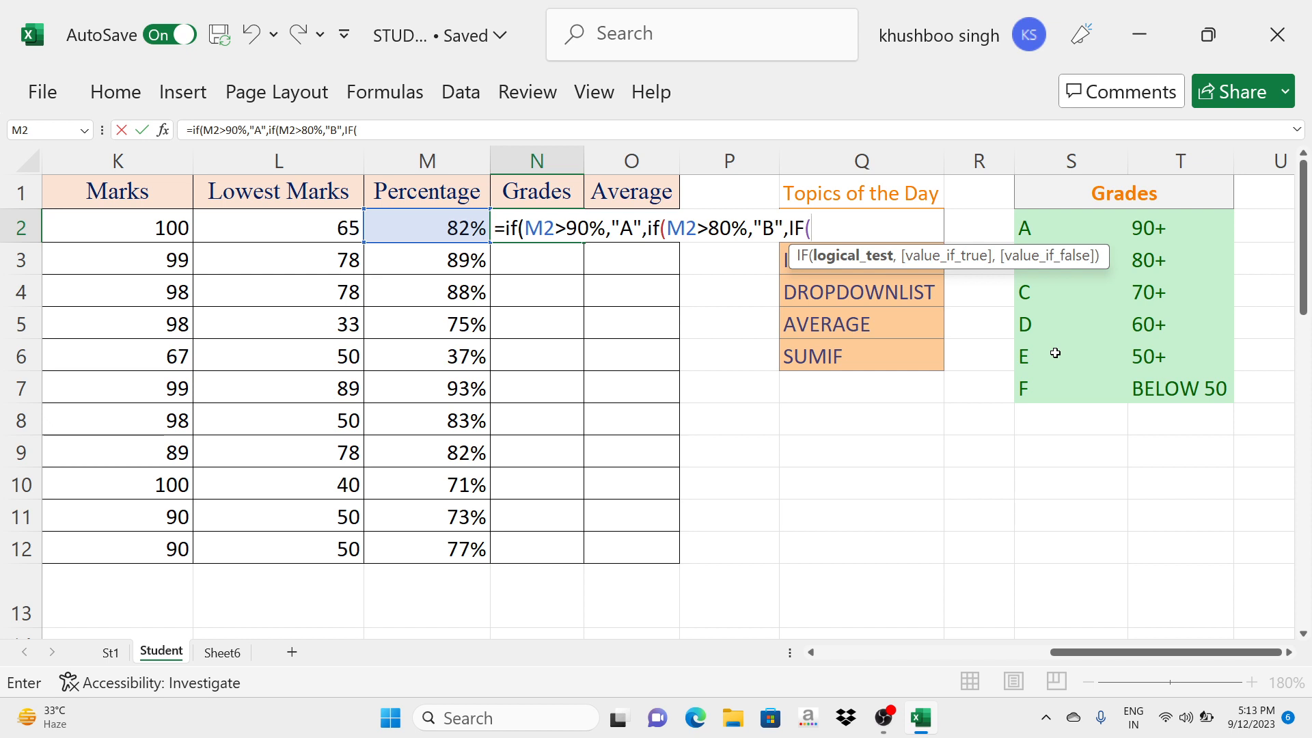
- Extend the N2 grade formula with a nested IF that returns "C" when M2>70%
text(M2)
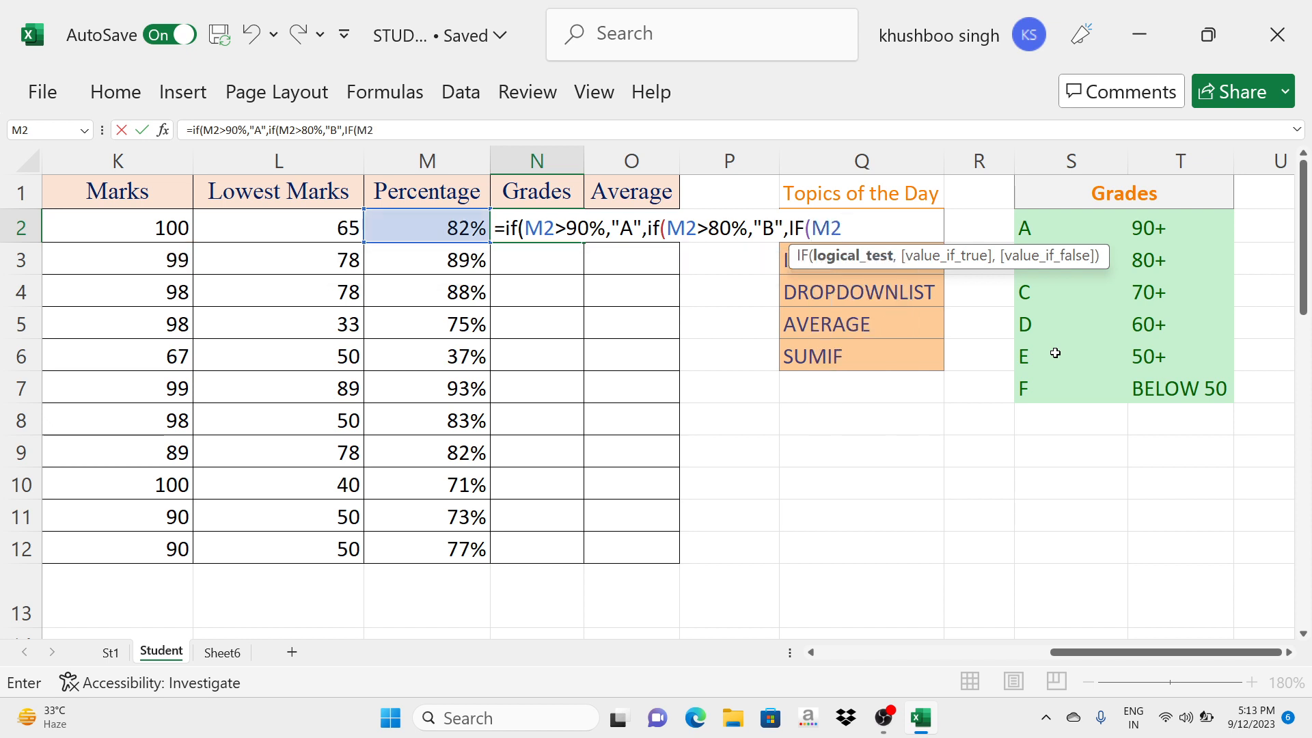
text(>70%)
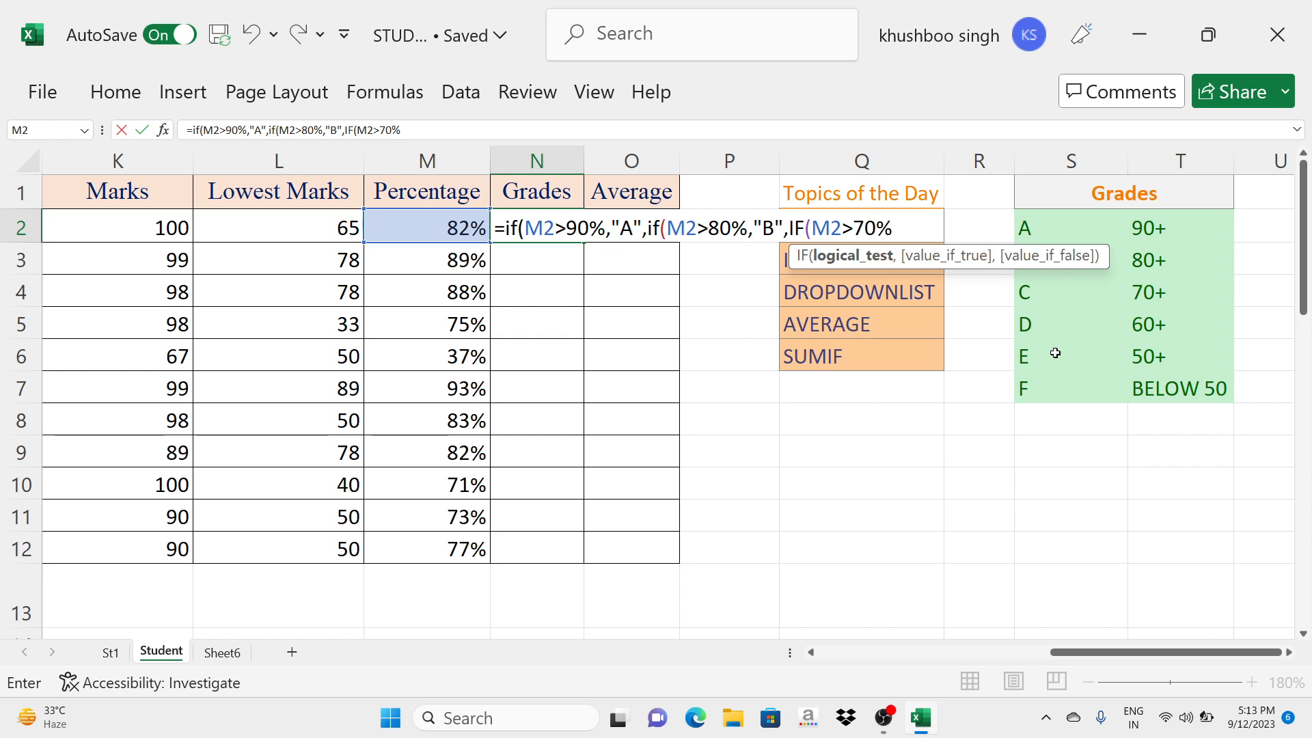
text(,")
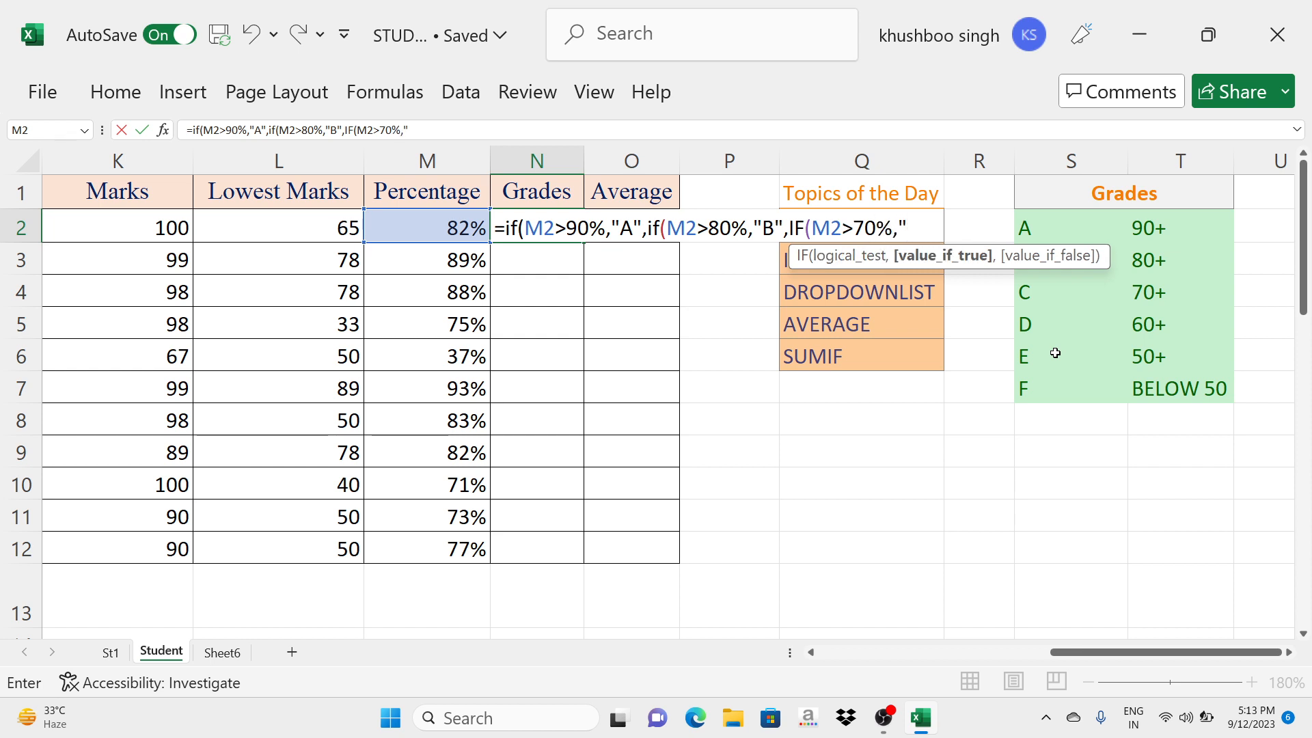
text(C",)
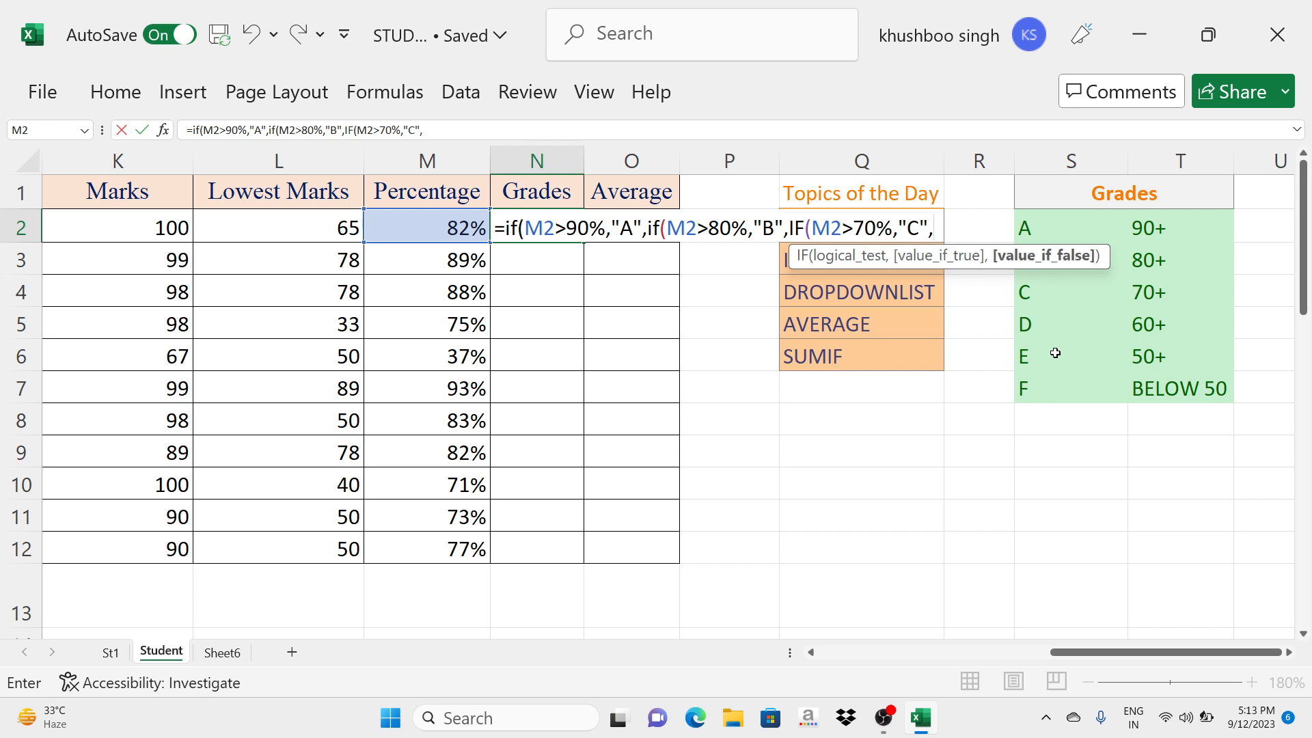
text(IF()
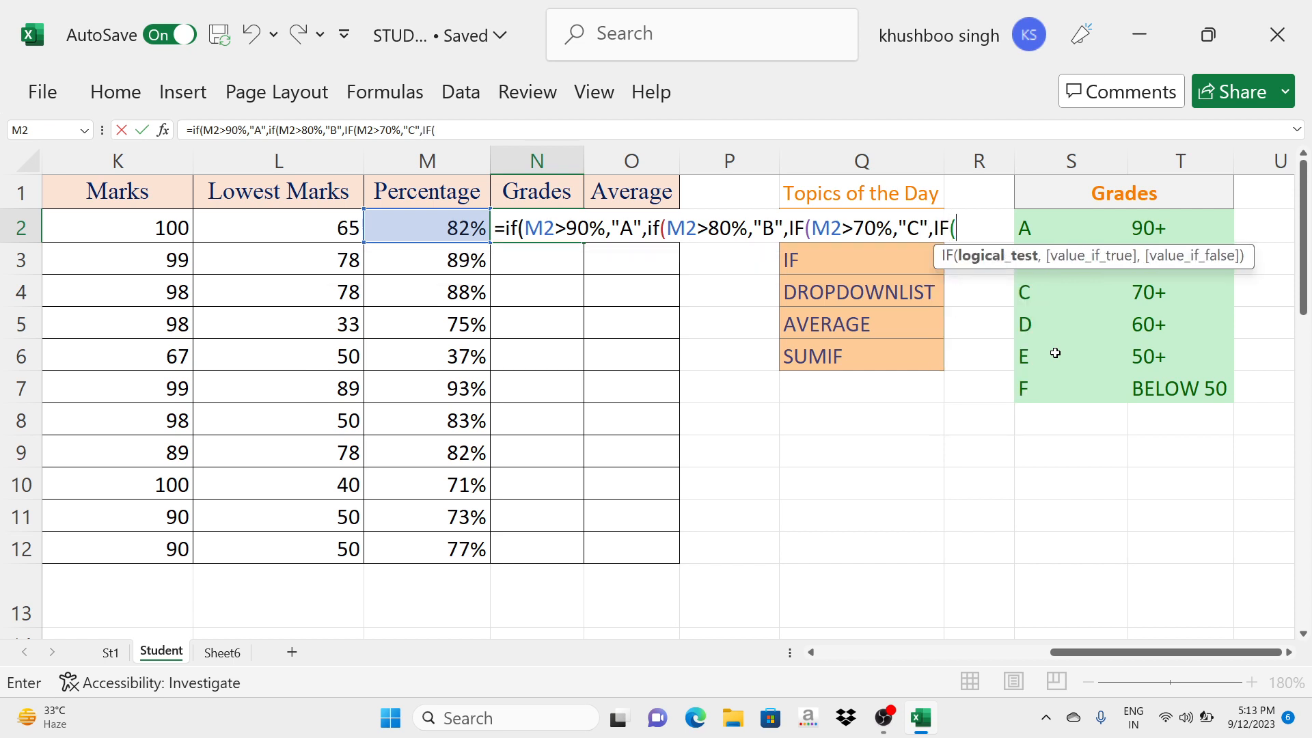
text(M2)
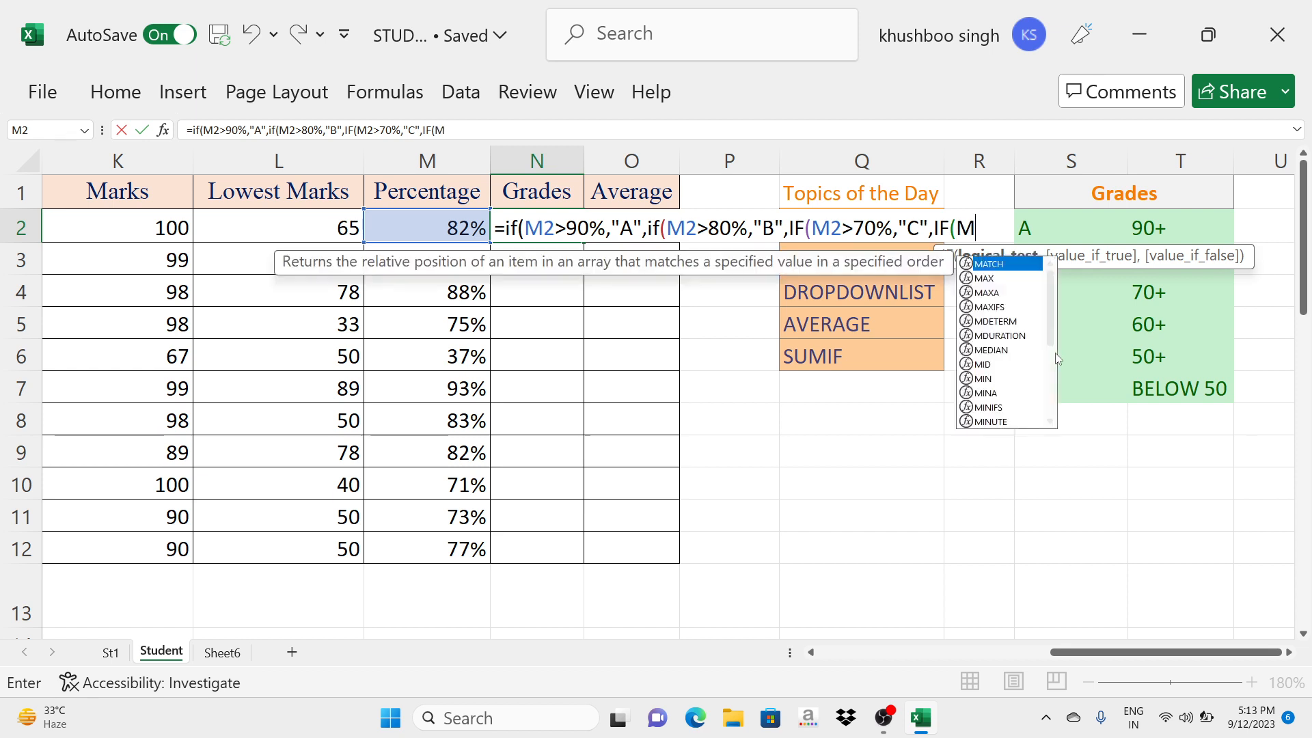
text(>)
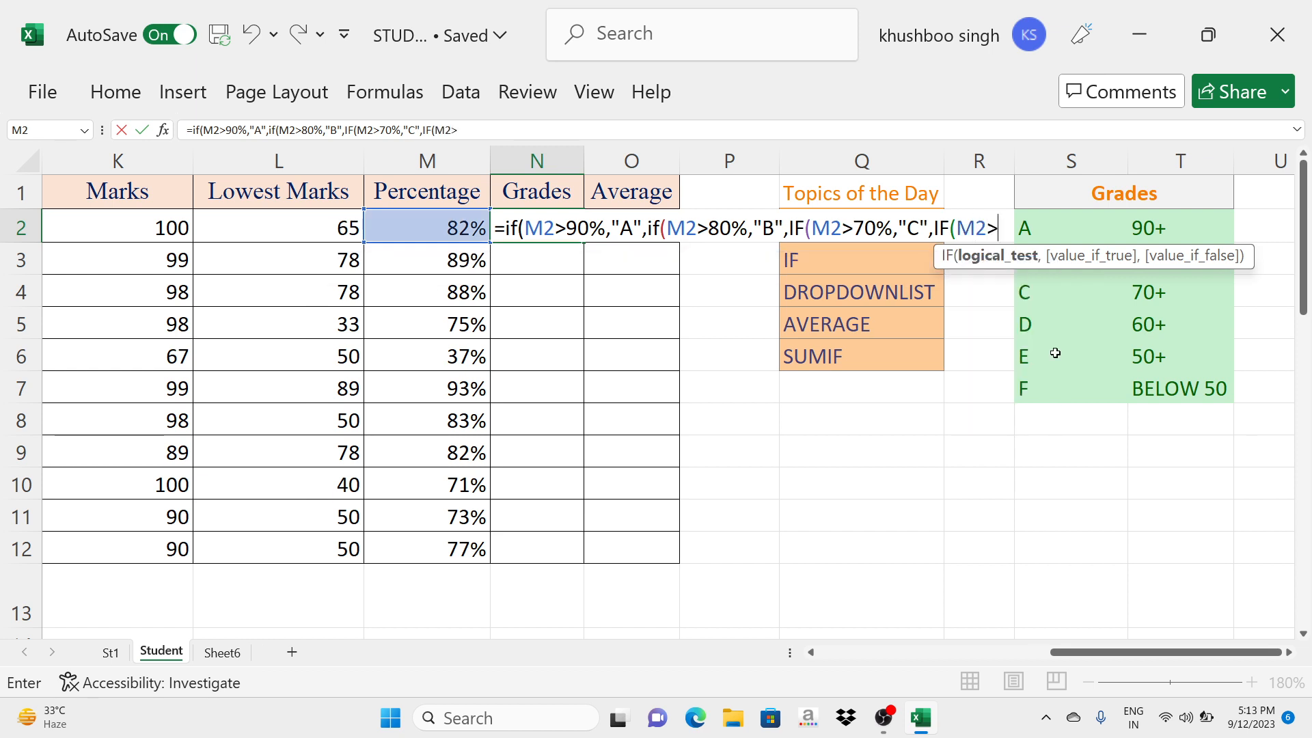
text(60)
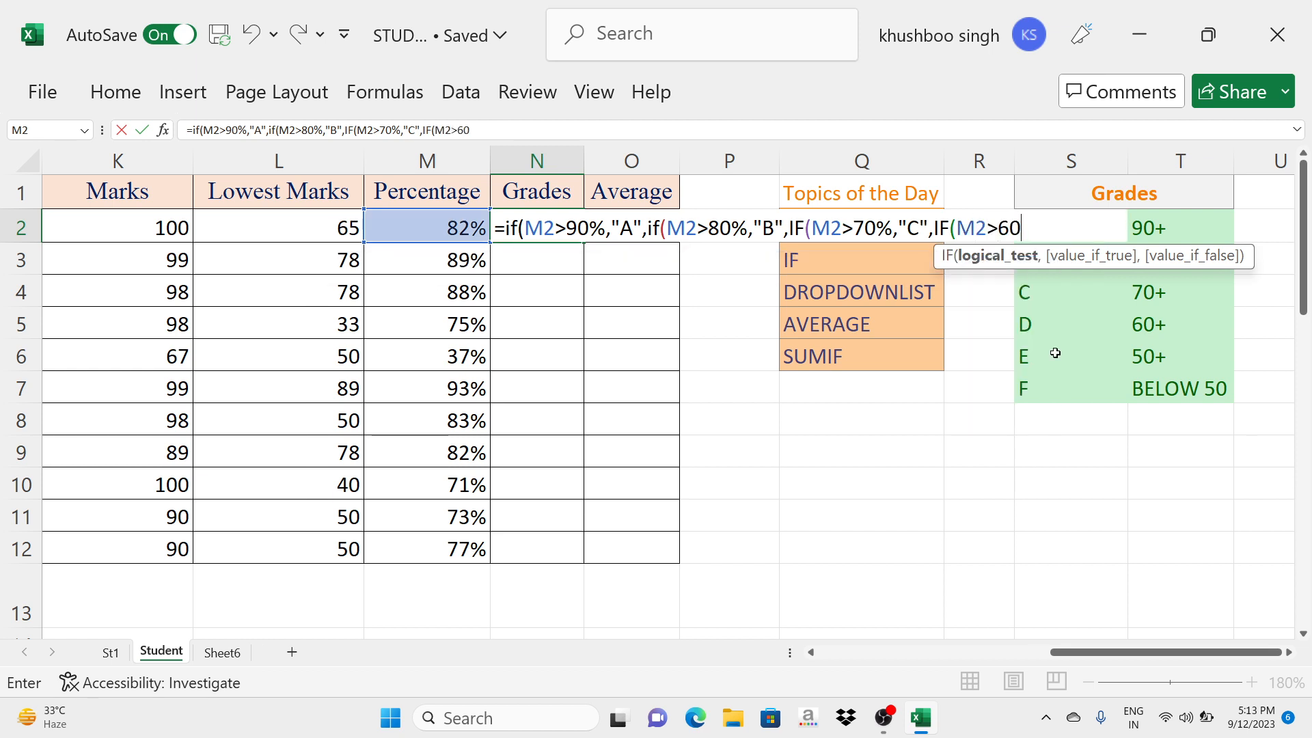
text(%,")
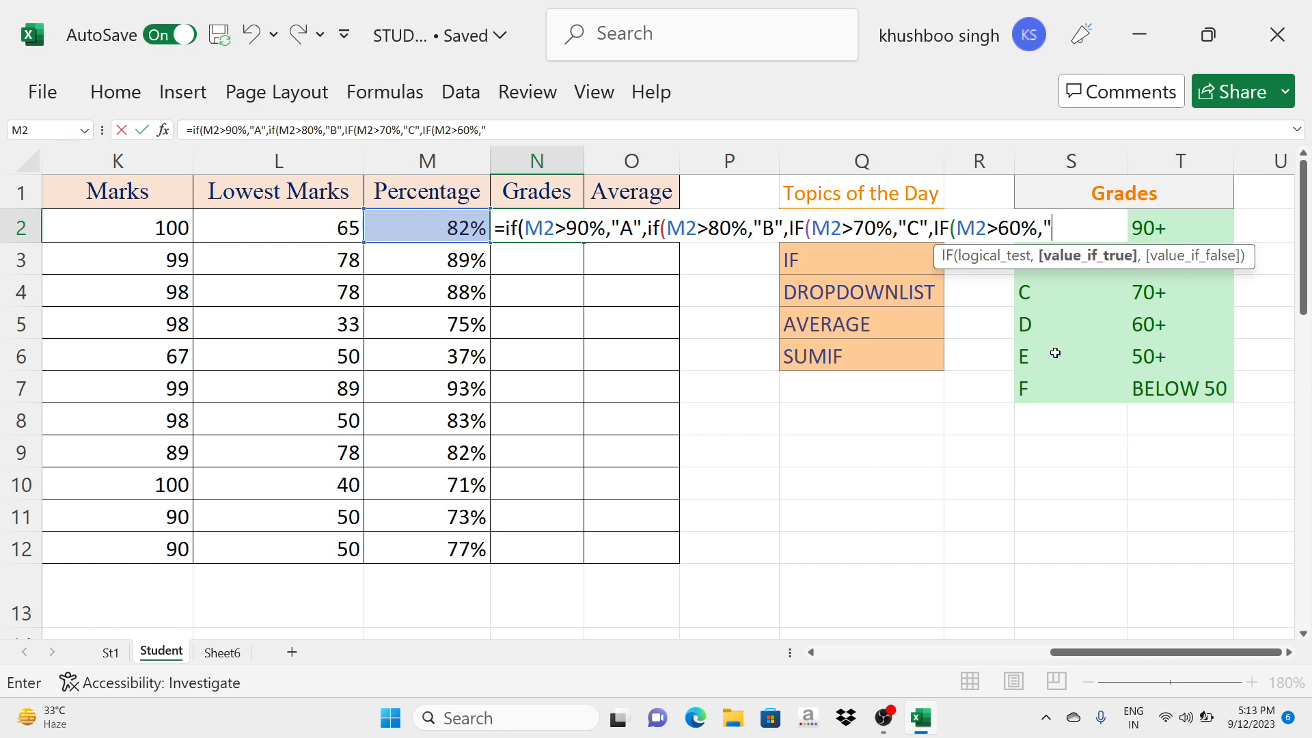
text(D",)
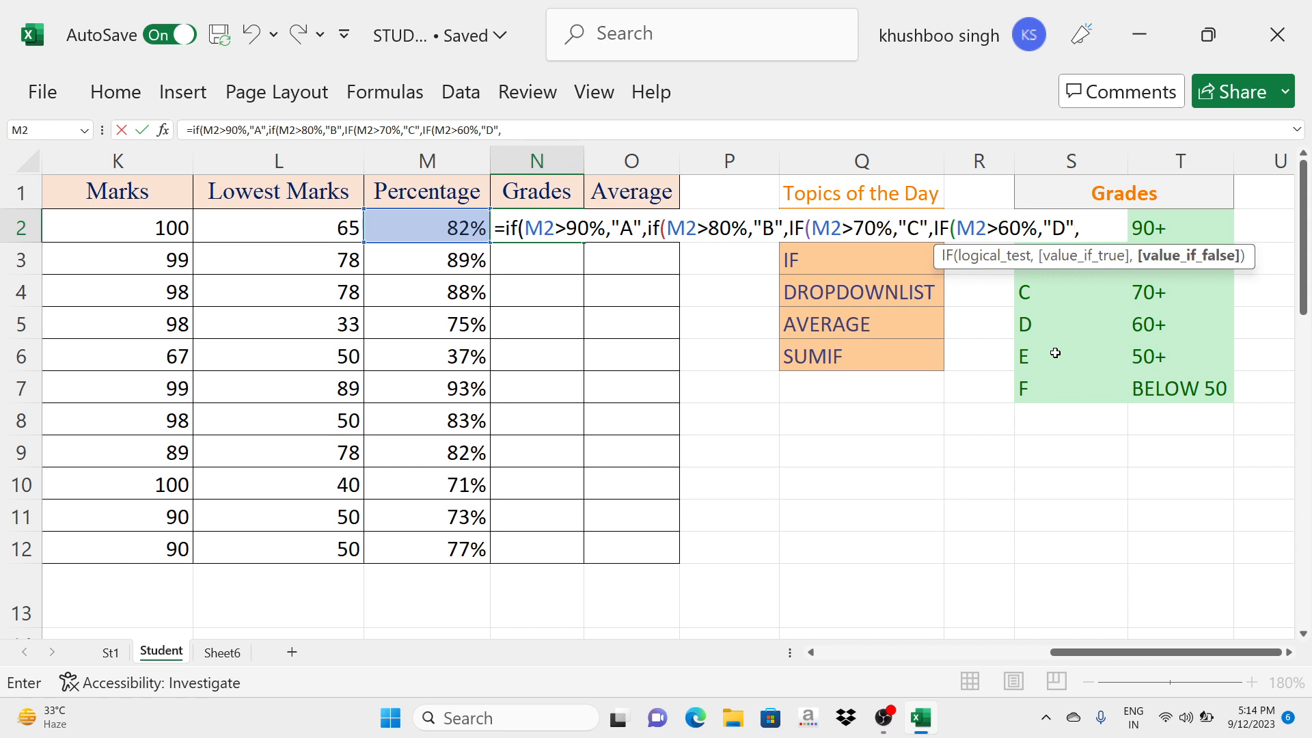
text(IF()
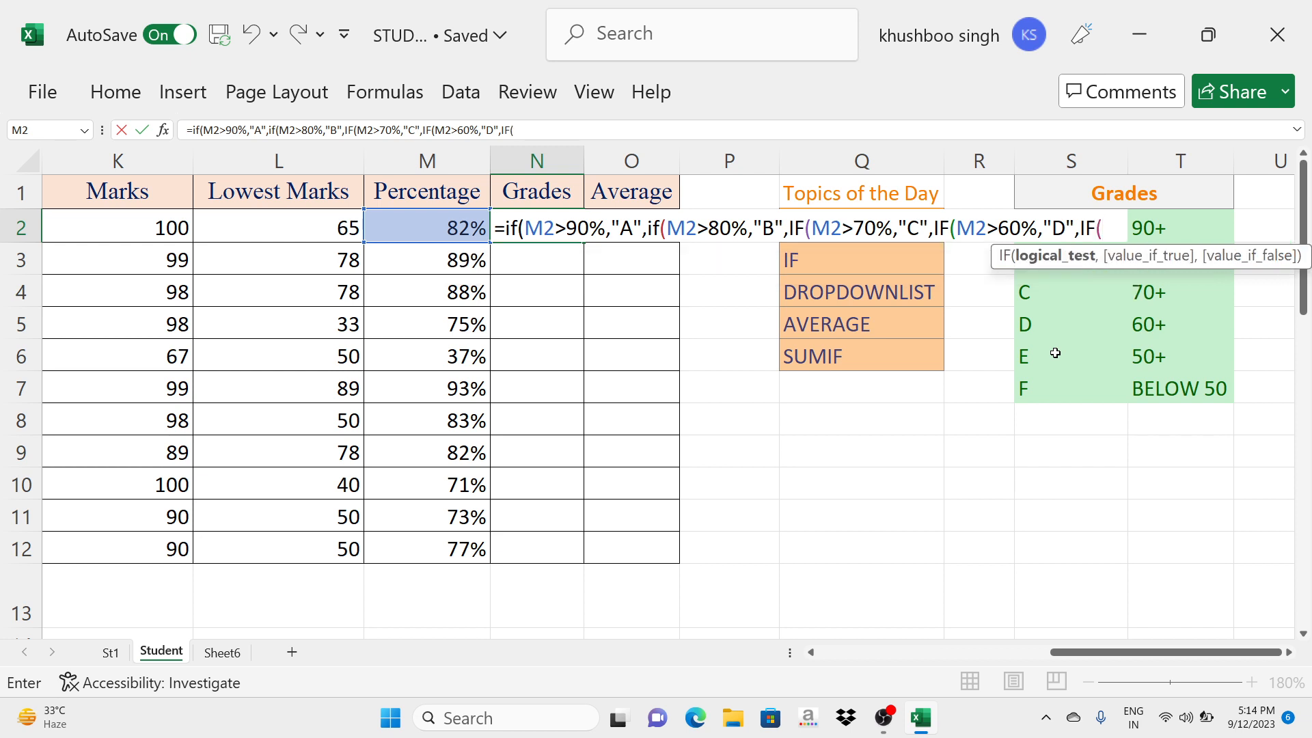
text(M2)
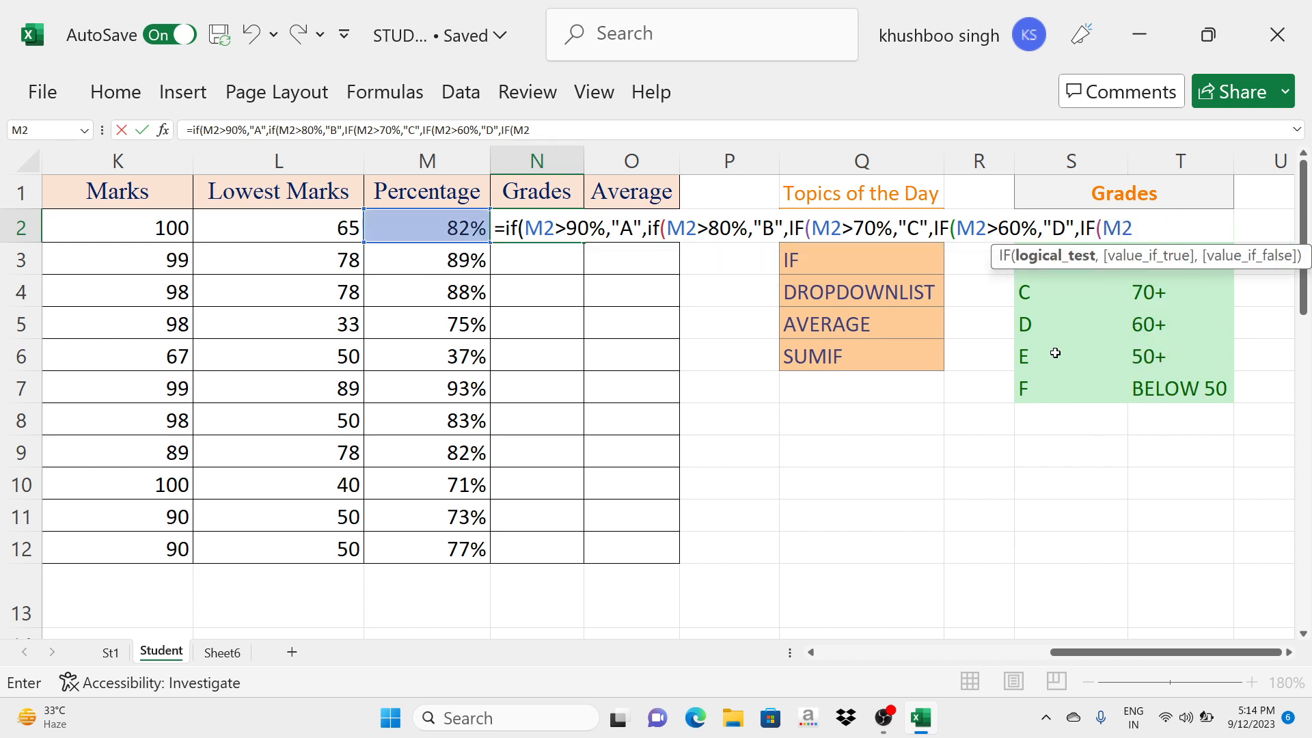
text(>50%,)
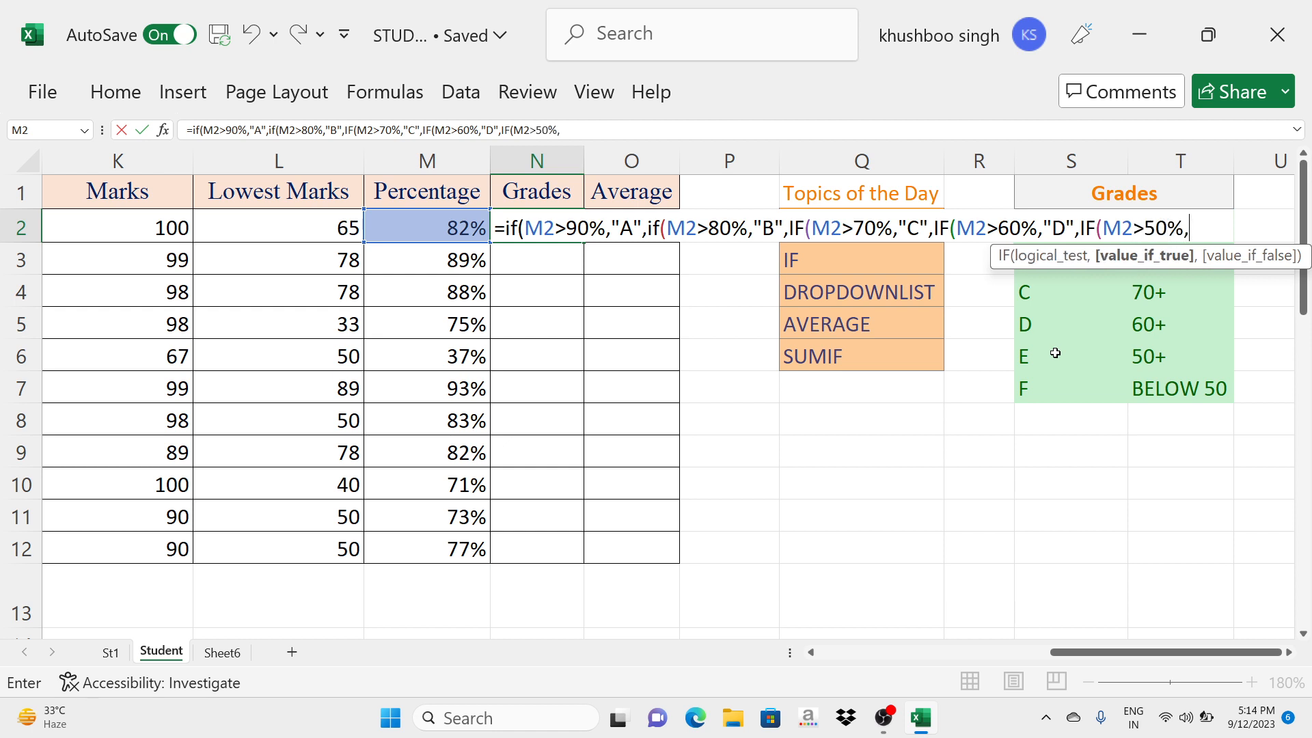
text("E",)
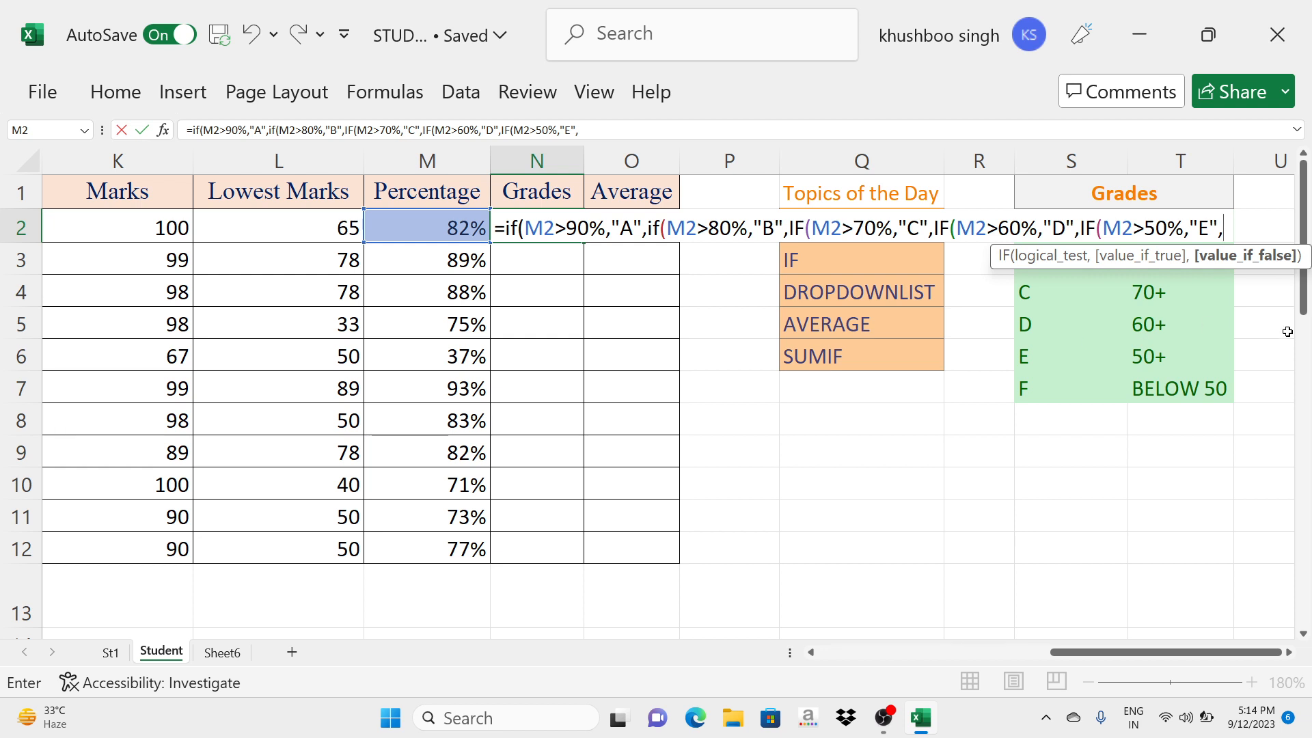
- Finish the N2 formula with "F" as the fallback grade, close all five IF functions and enter it
text("F"))
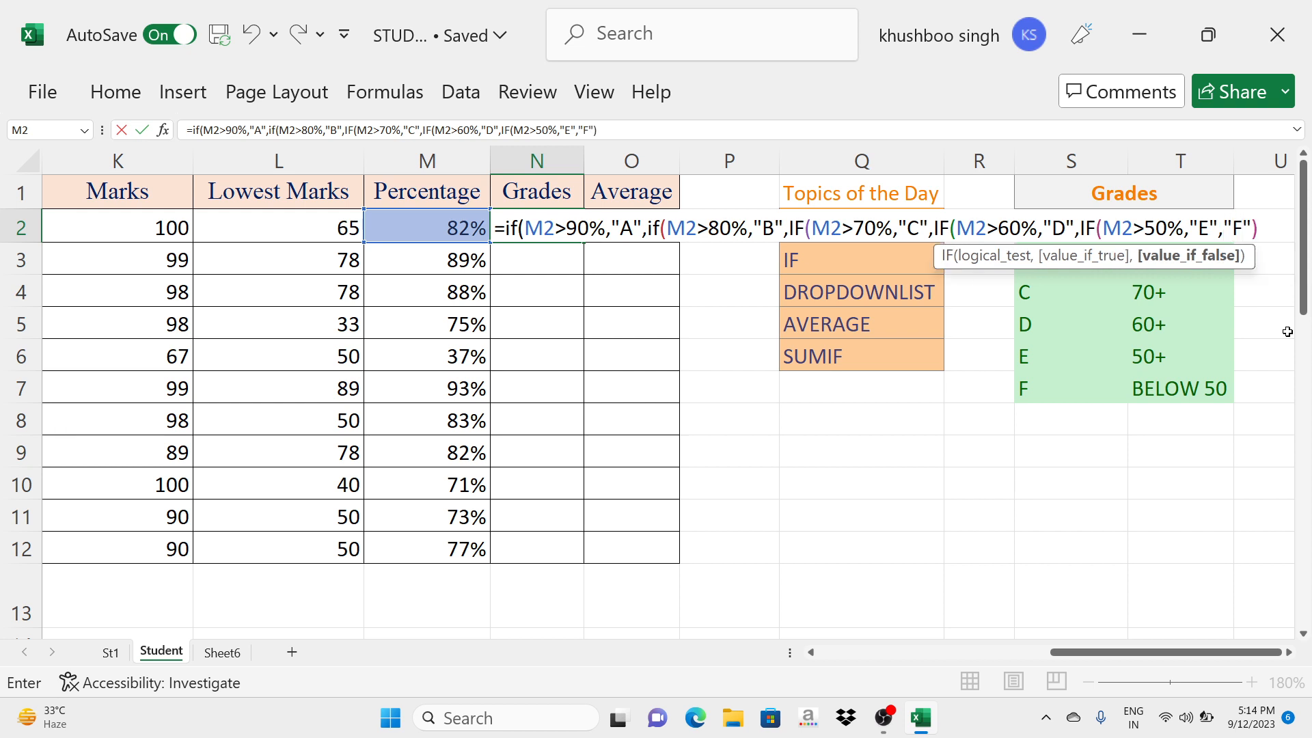
text())
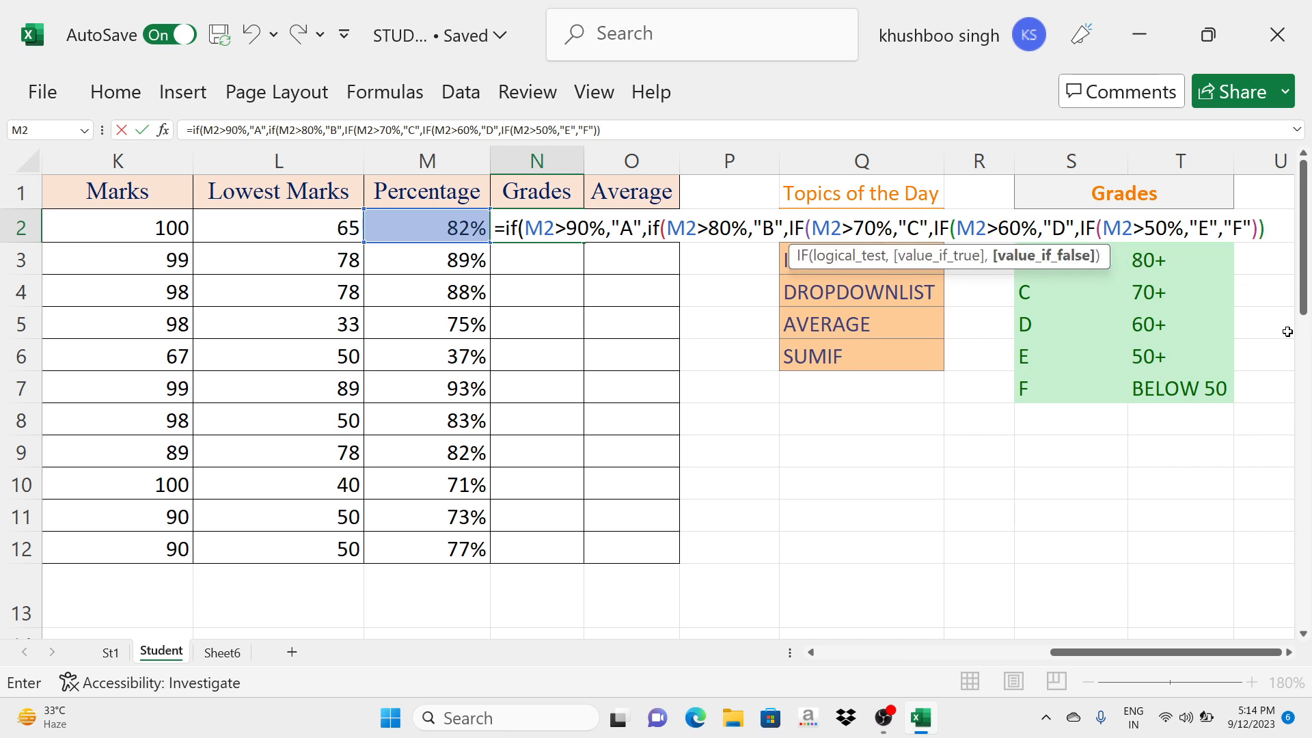
text())
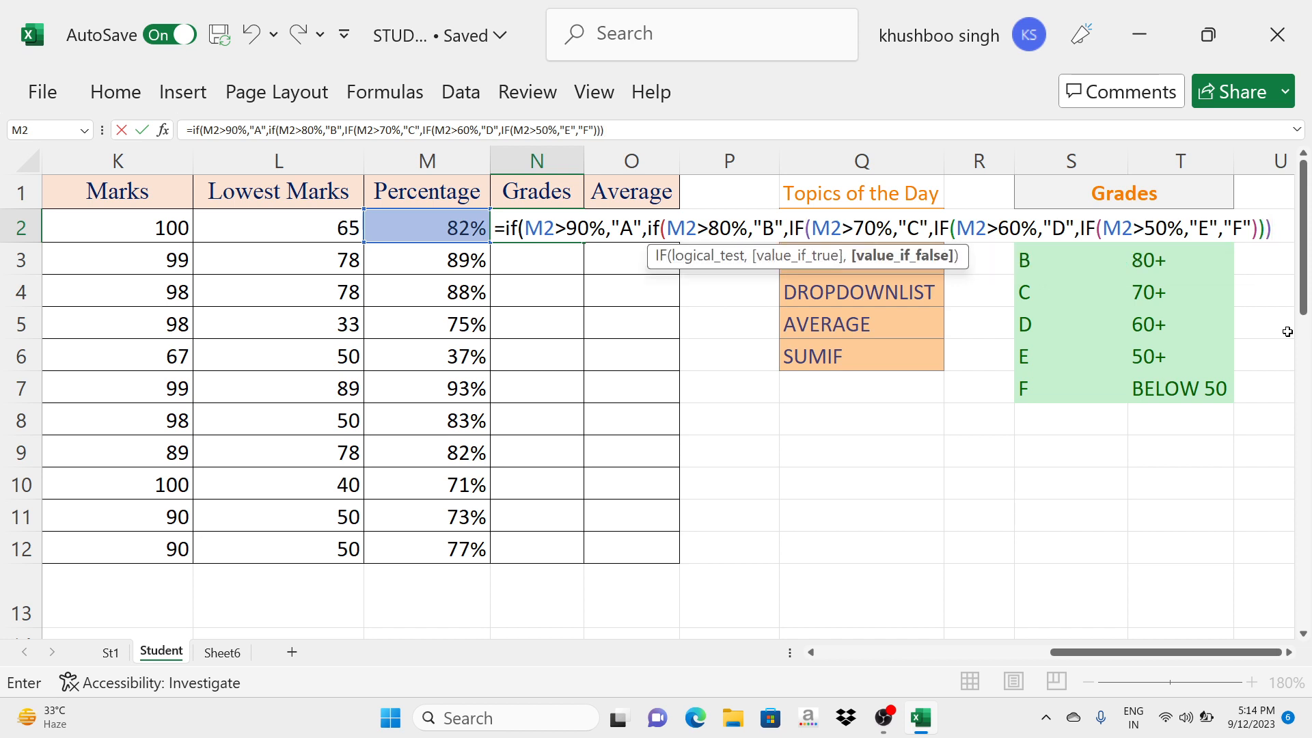
text()))
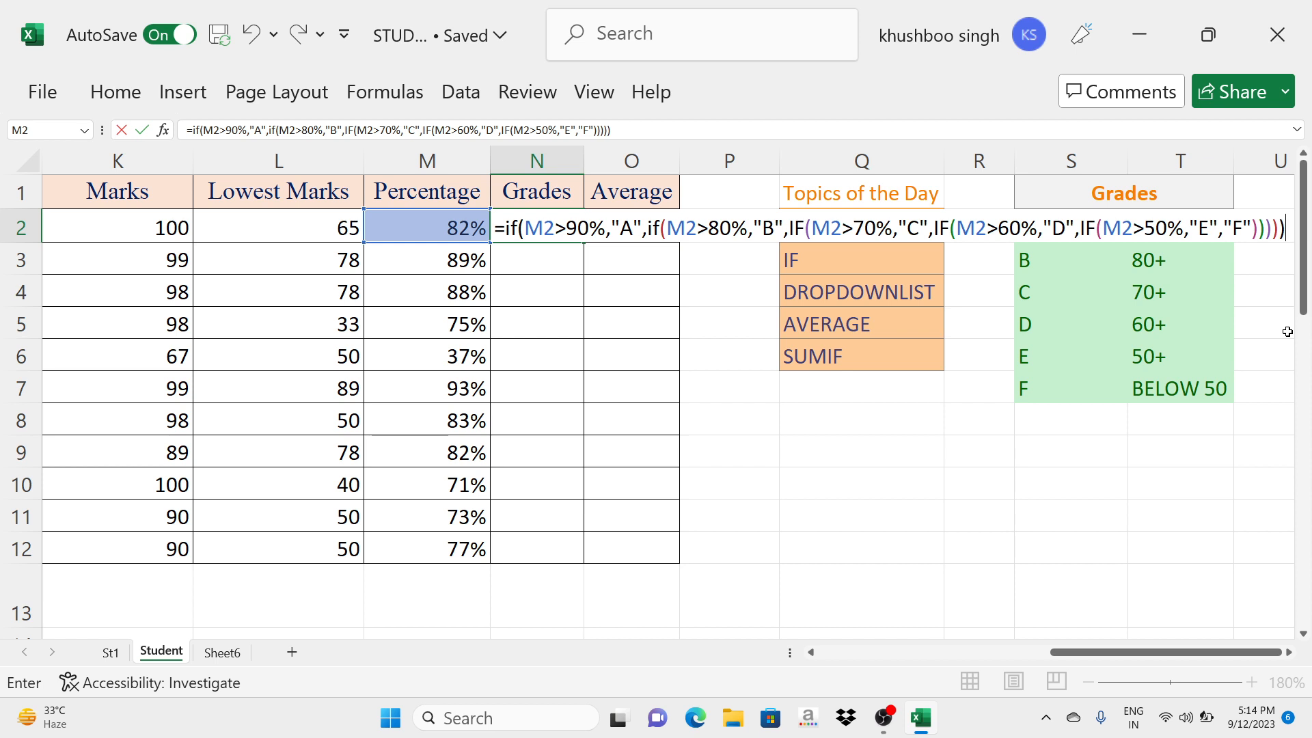
key(Return)
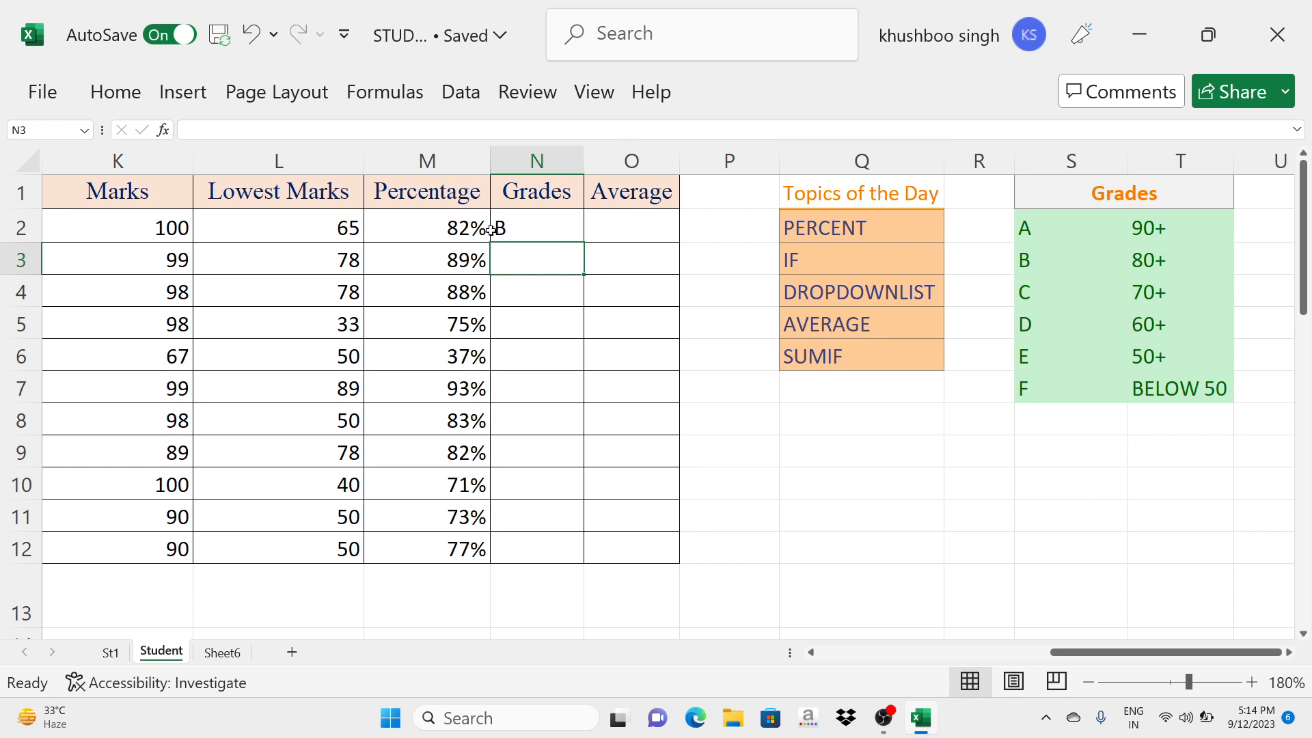
- Review the nested IF formula in N2 and fill it down the Grades column to N12
click(536, 230)
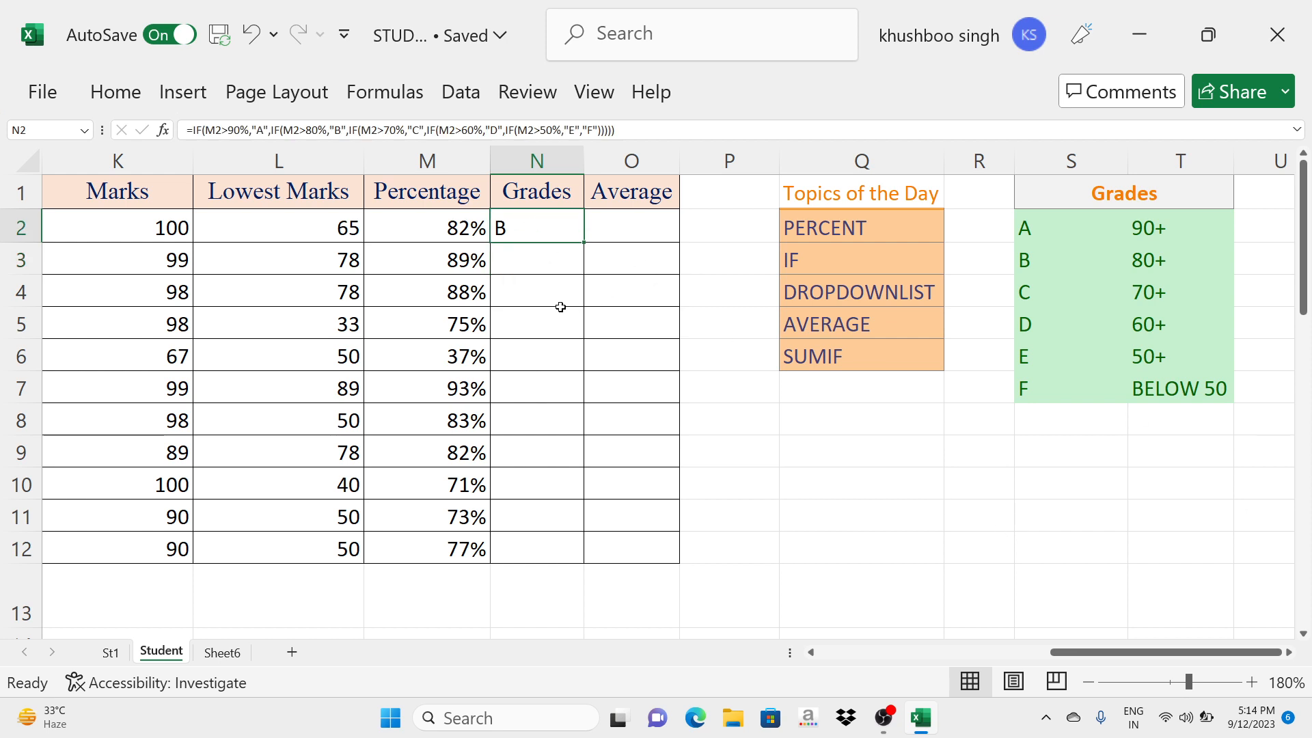
key(super+plus)
key(super+plus)
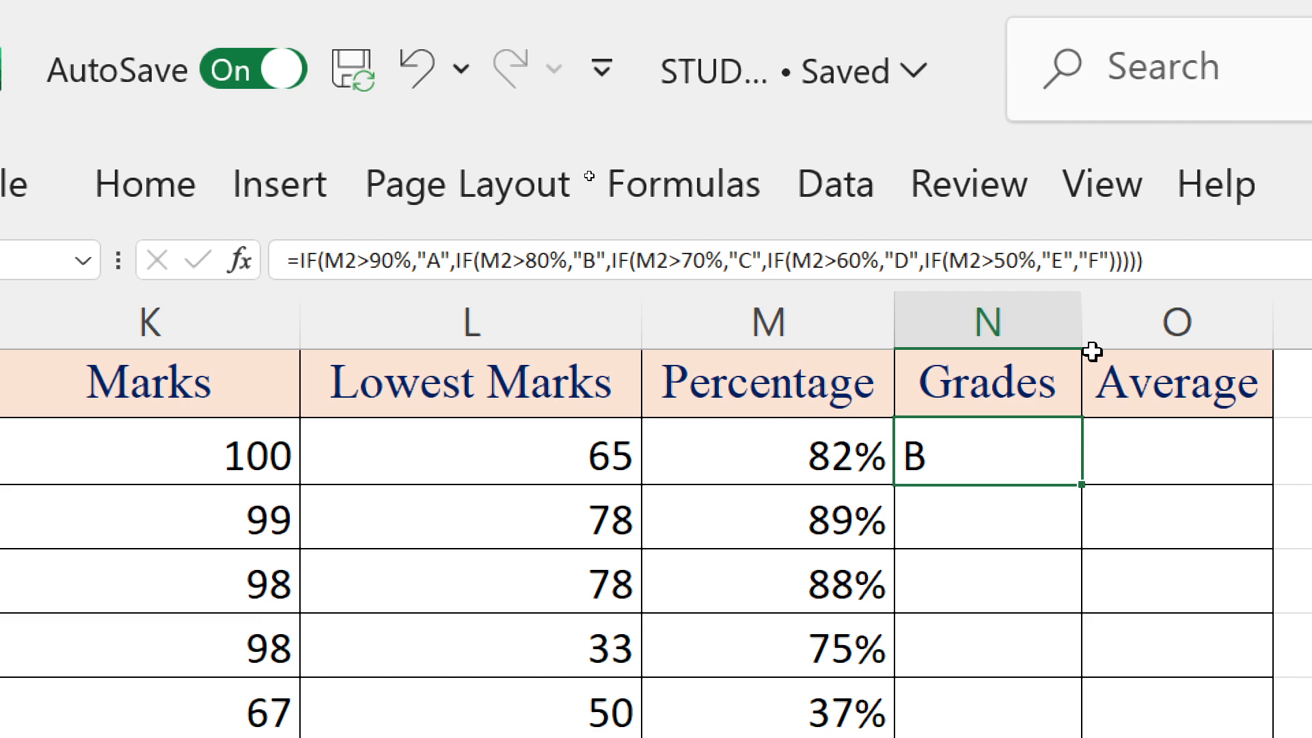
key(super+minus)
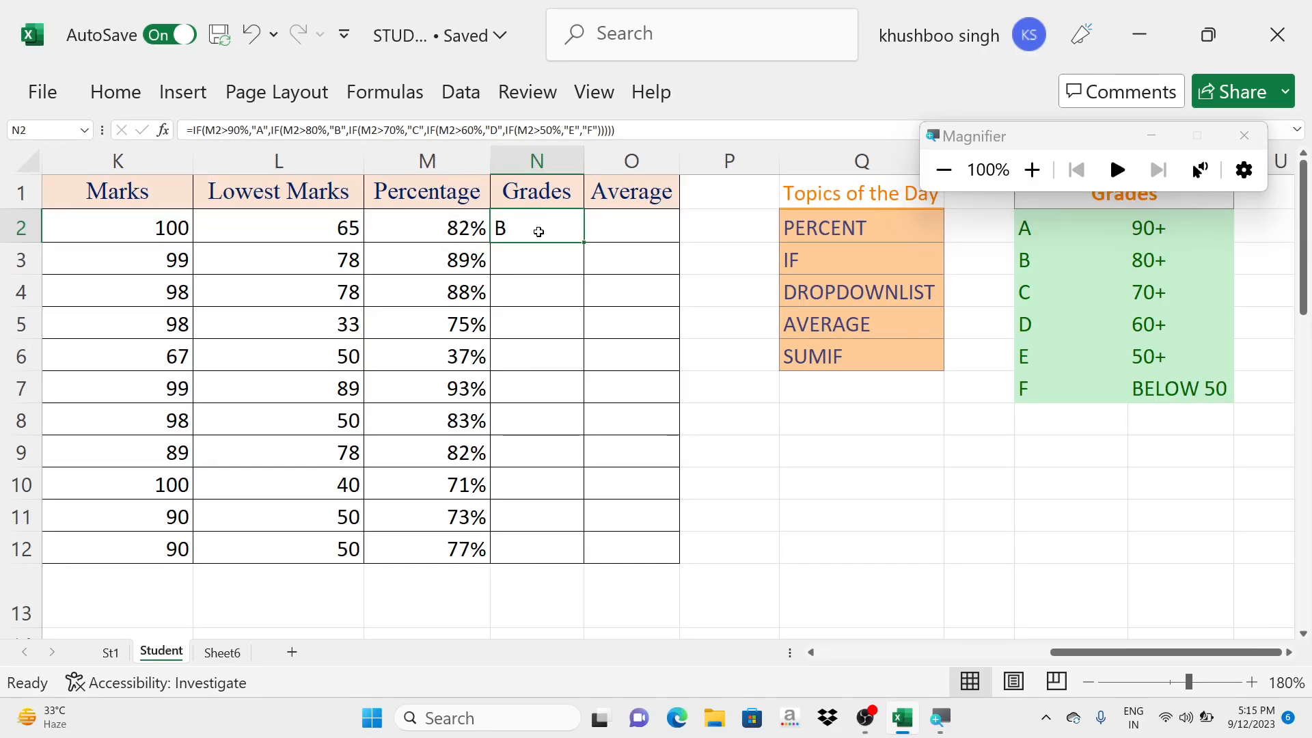
drag(539, 231, 538, 549)
key(ctrl+d)
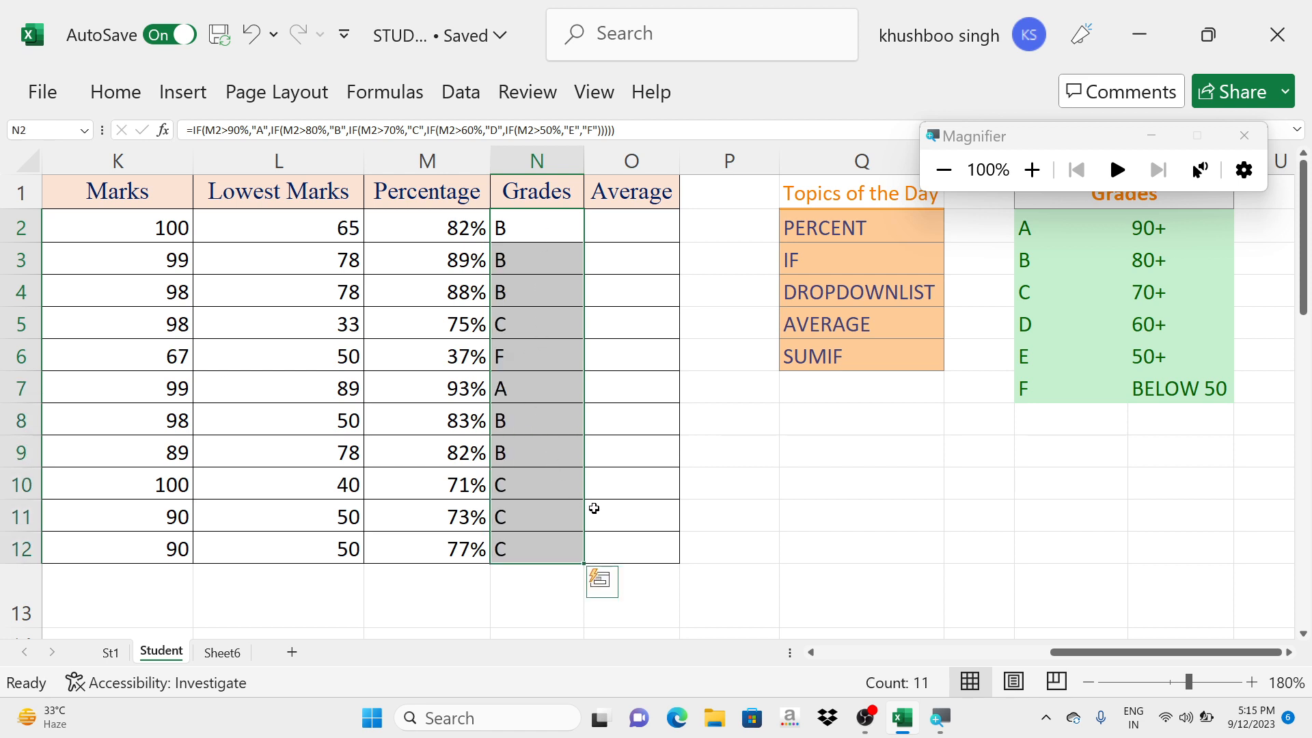
click(609, 490)
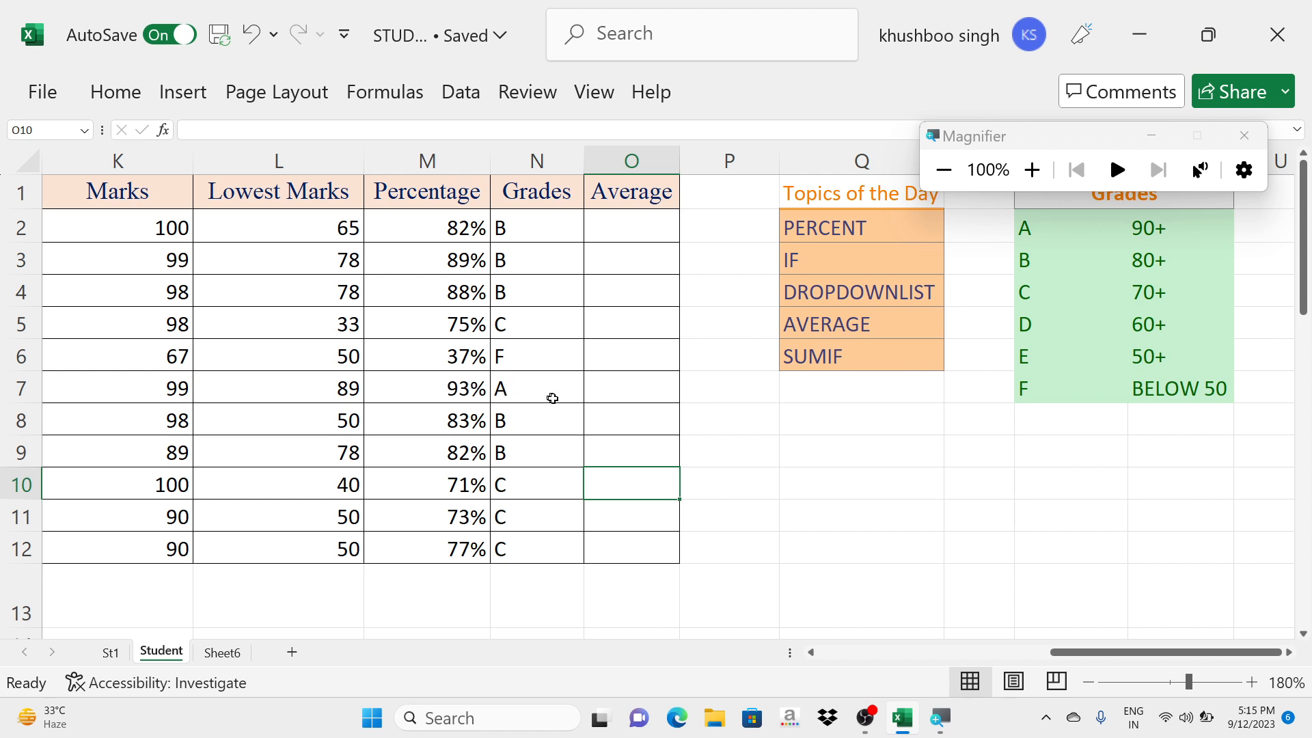
- Calculate the first student's average in O2 with =AVERAGE(E2:I2), covering the marks from English to Science
click(628, 223)
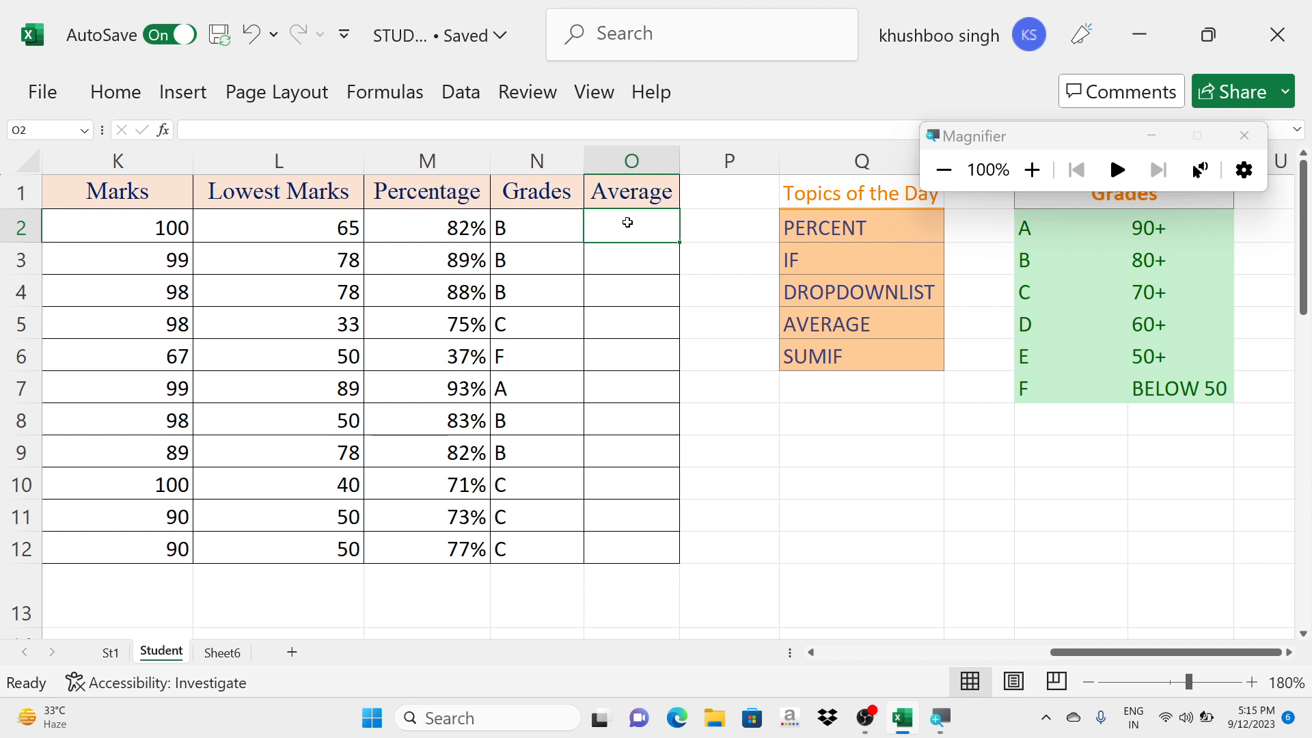
click(1244, 135)
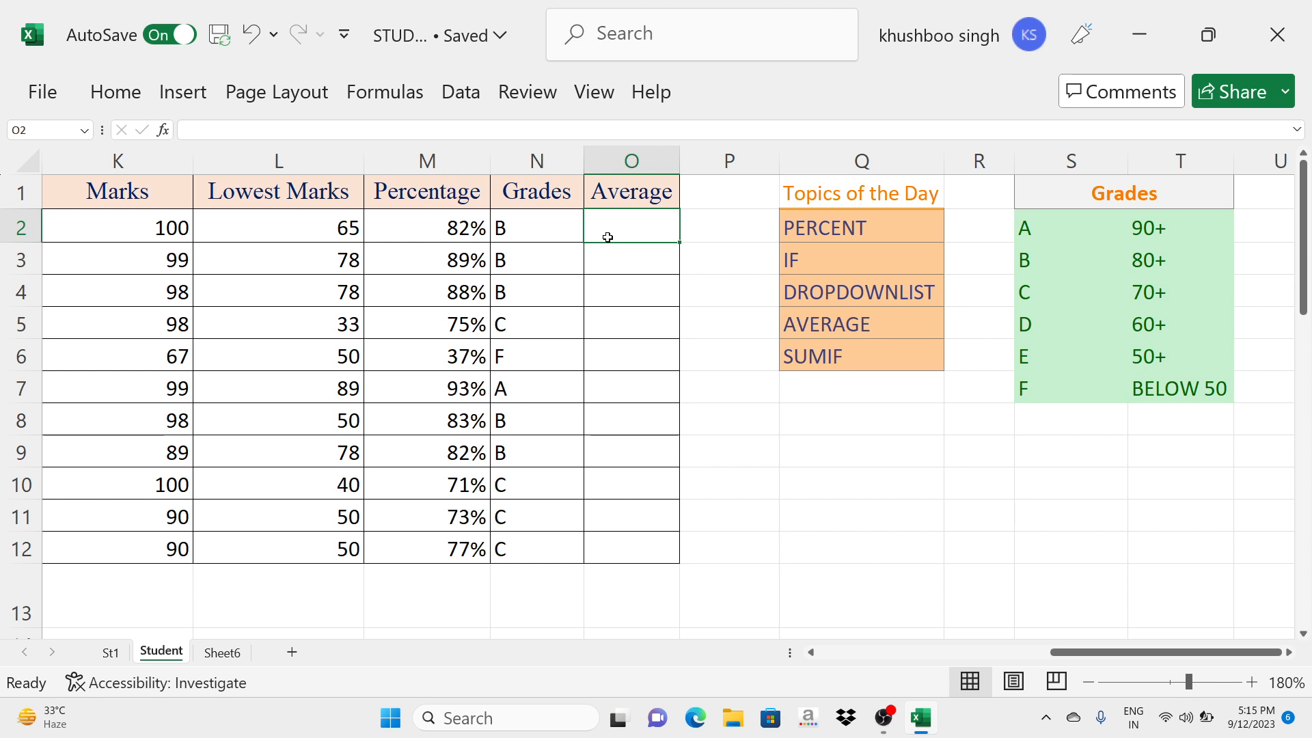
text(=AVE)
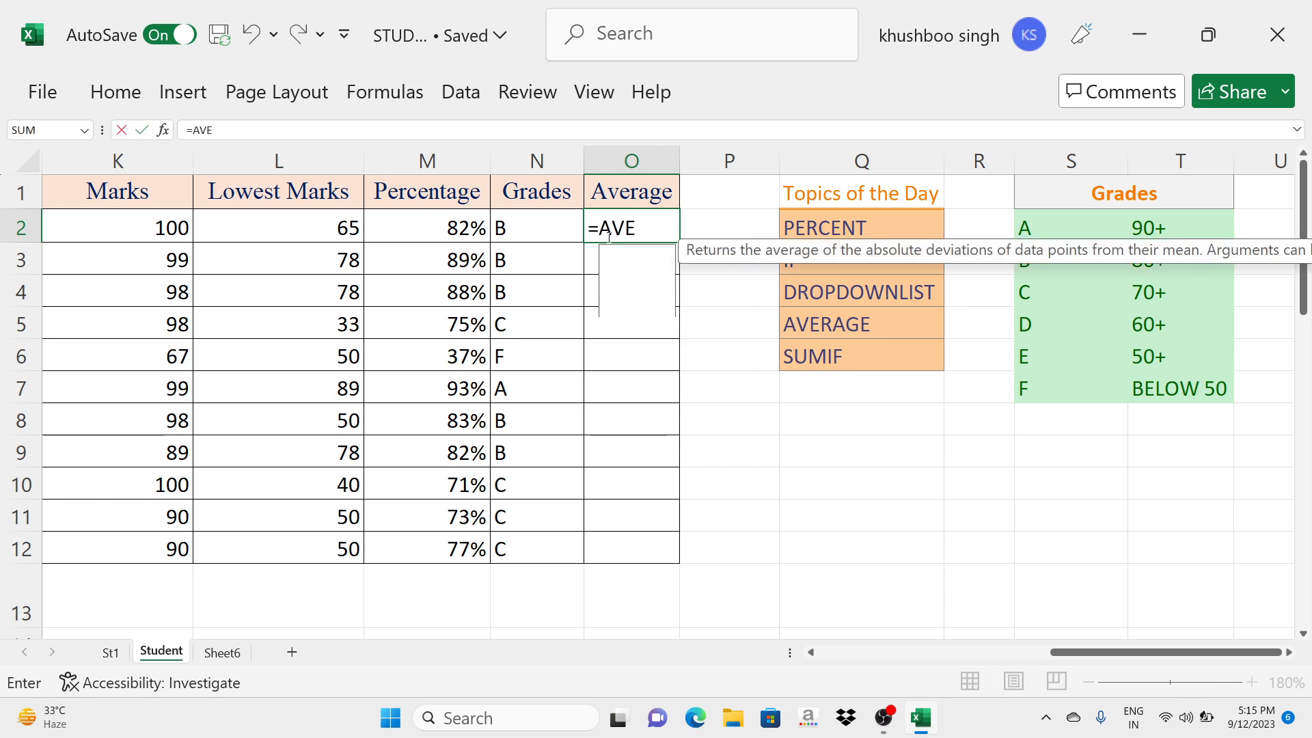
text(RAGE()
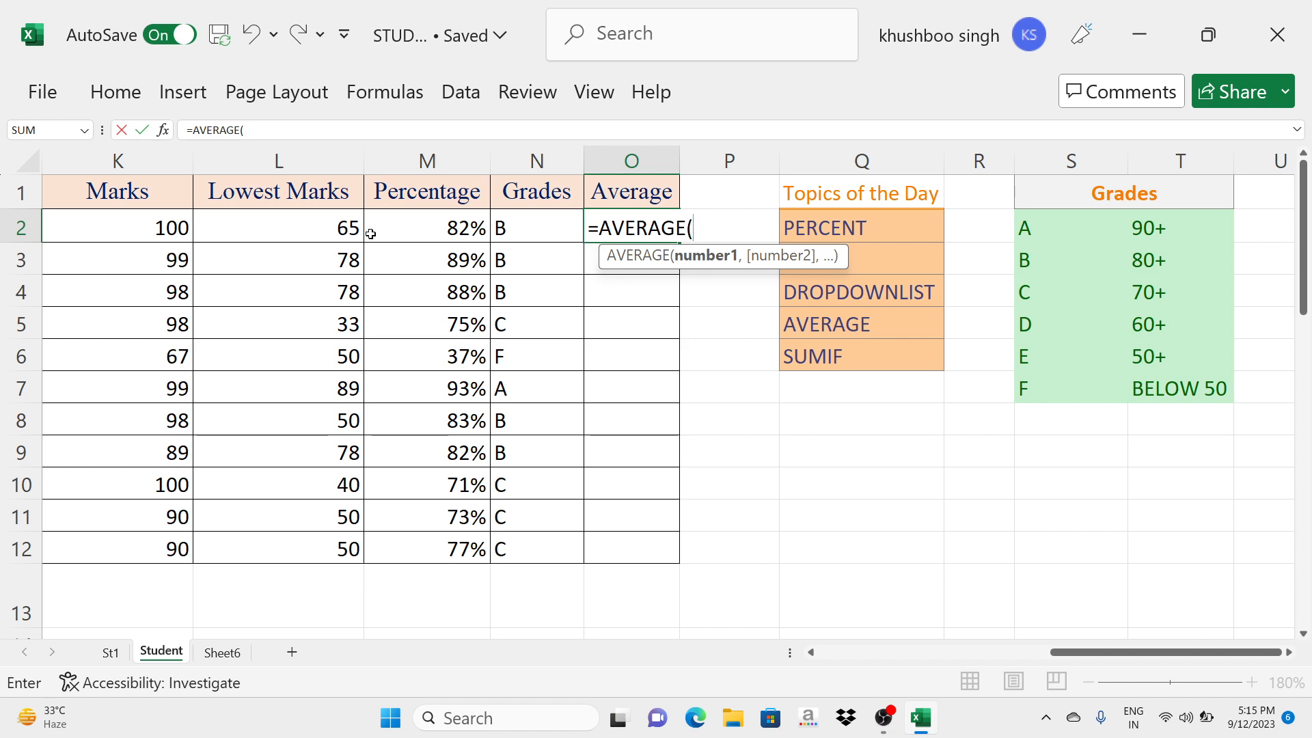
drag(1064, 652, 827, 629)
drag(536, 229, 1100, 240)
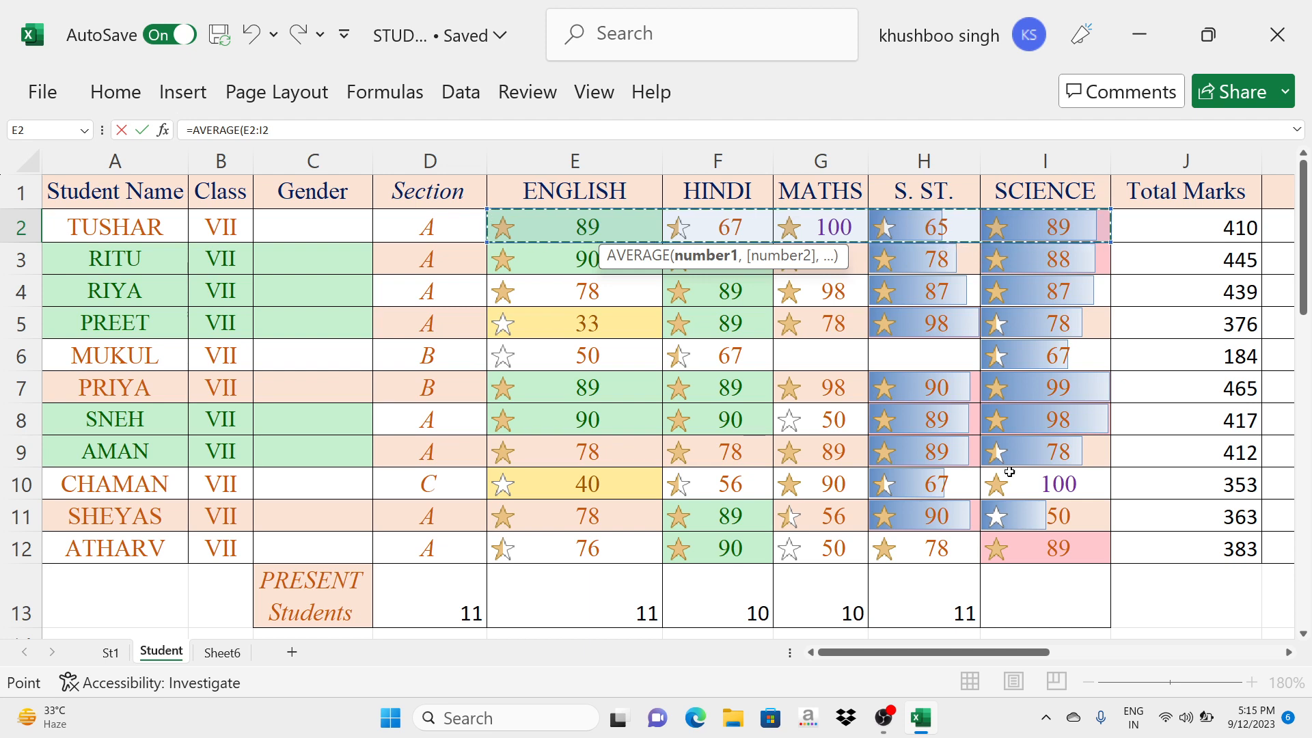
drag(918, 653, 1059, 652)
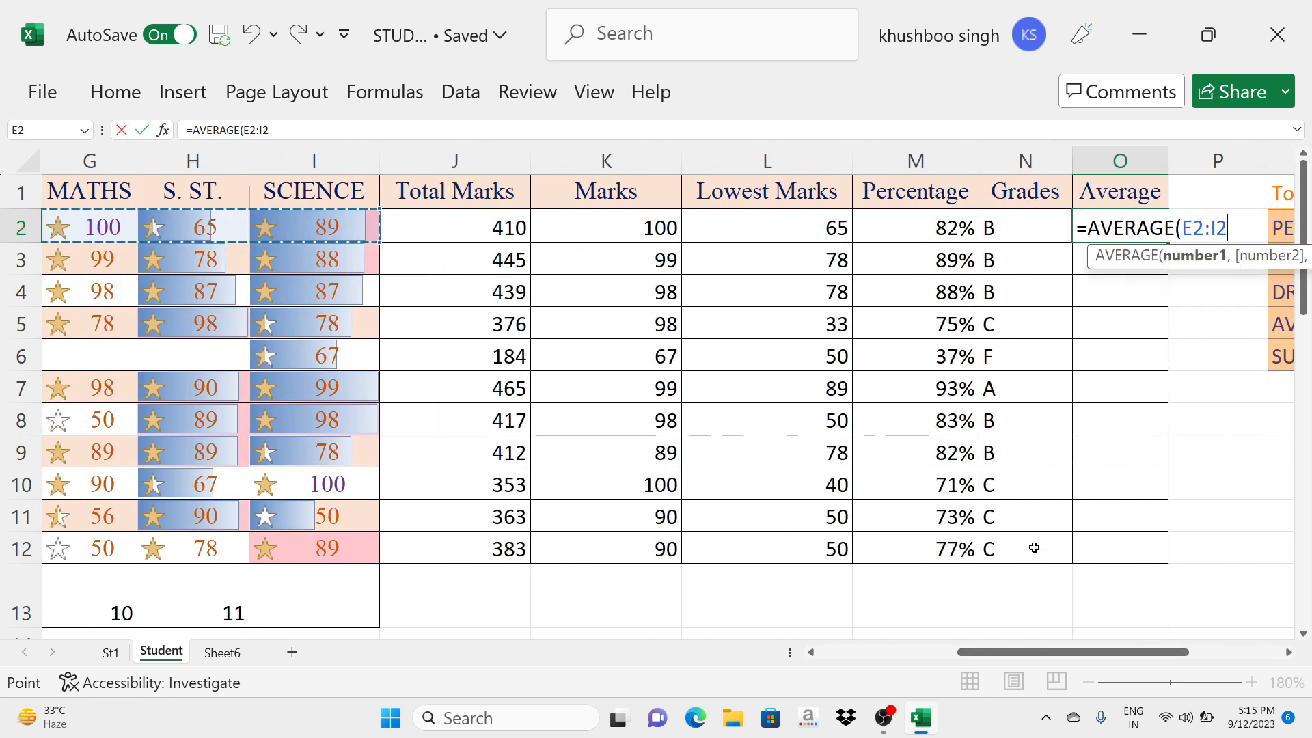
text())
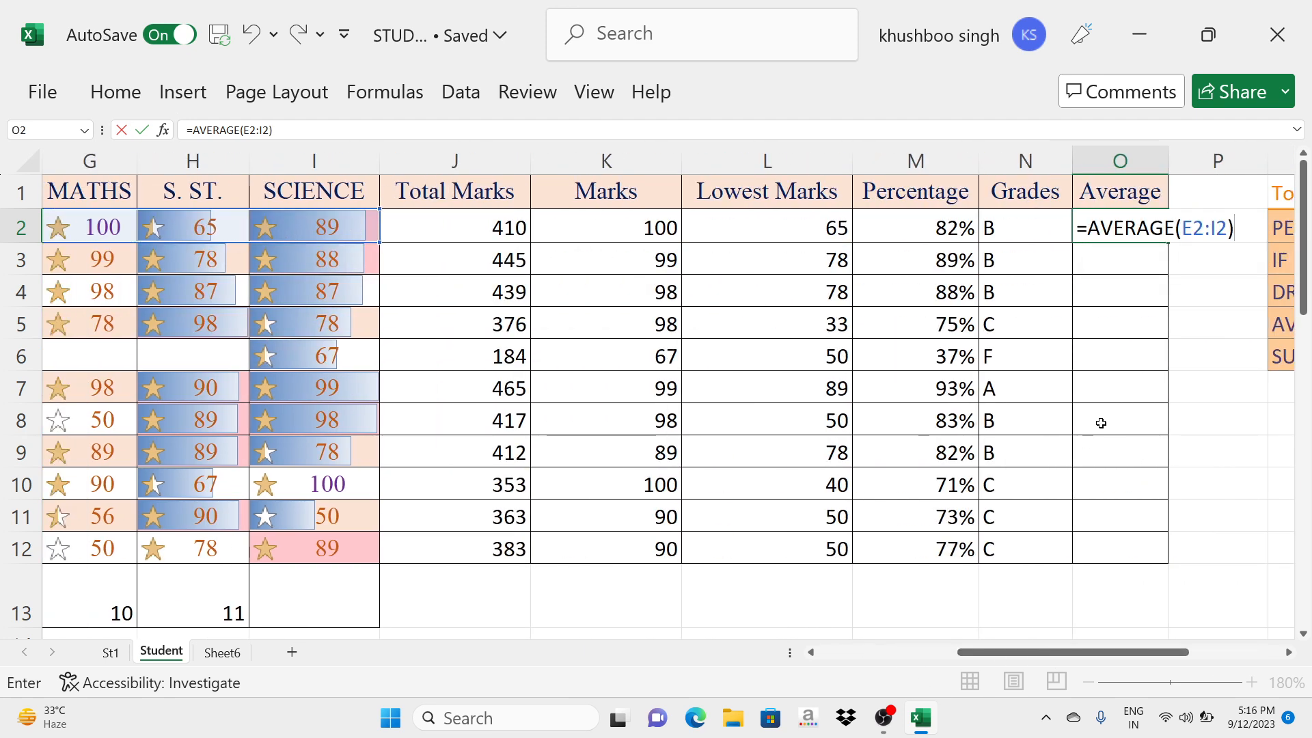
key(Return)
drag(1073, 654, 1166, 671)
click(629, 226)
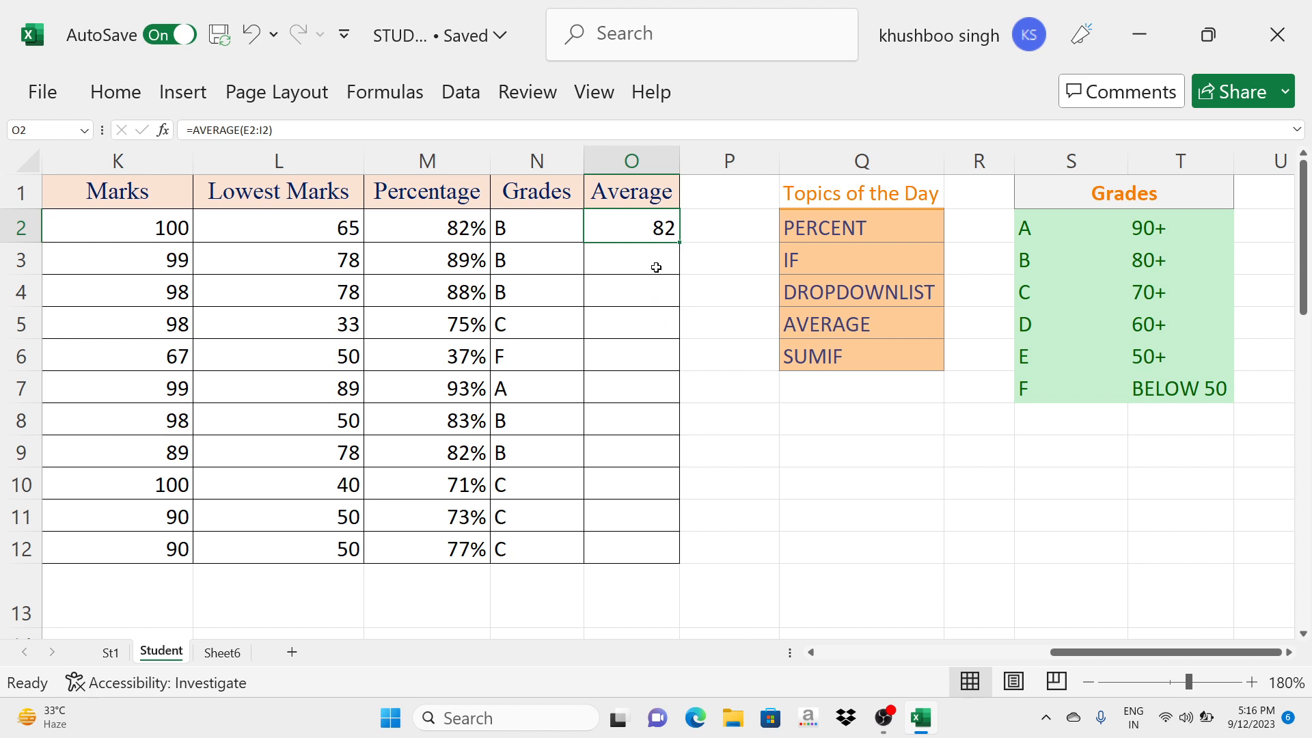
- Cross-check the first student's average in P2 by dividing the total marks by five with =J2/5
click(705, 233)
text(=)
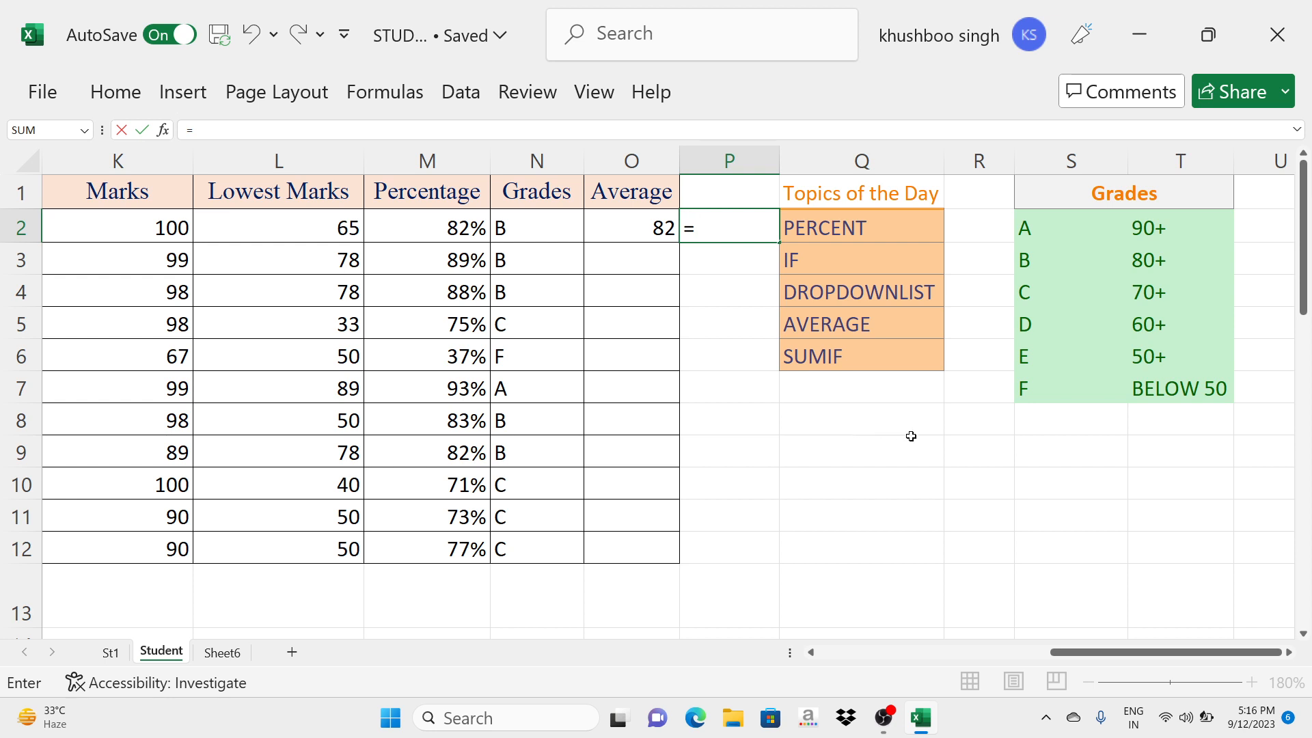
drag(1056, 653, 991, 655)
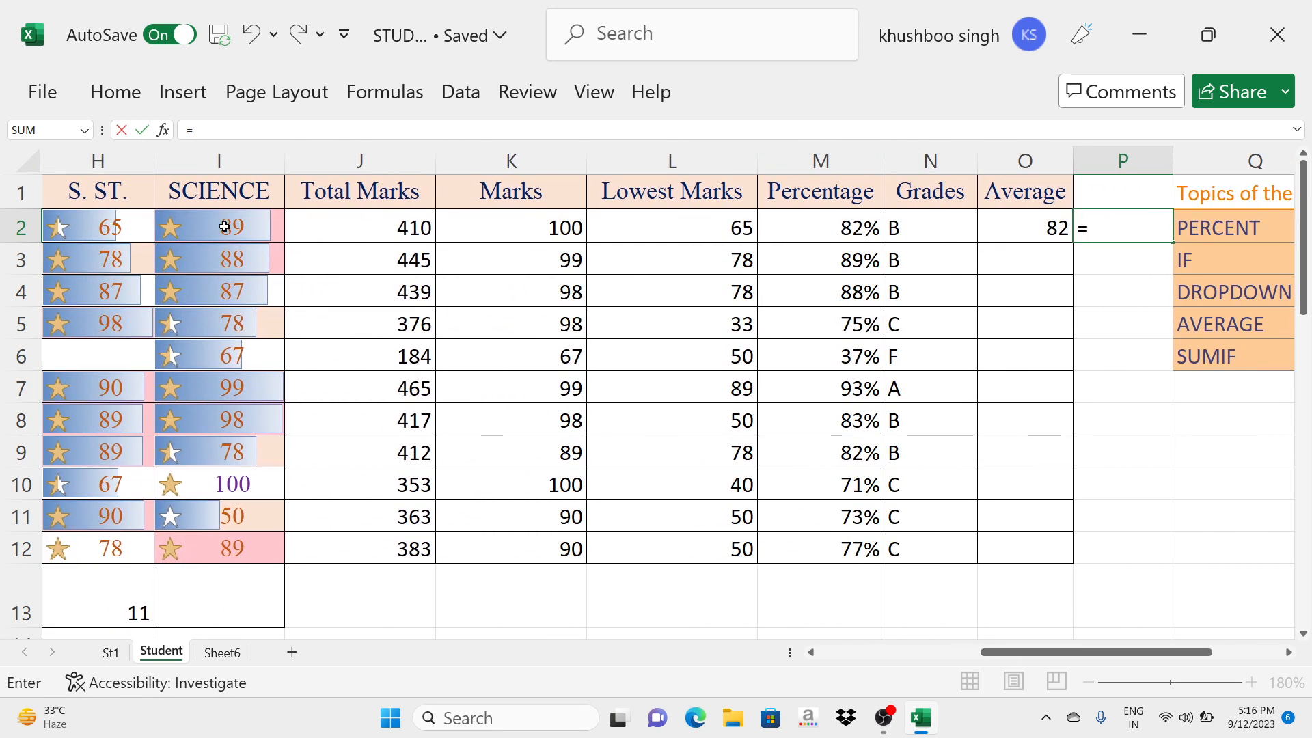
click(336, 231)
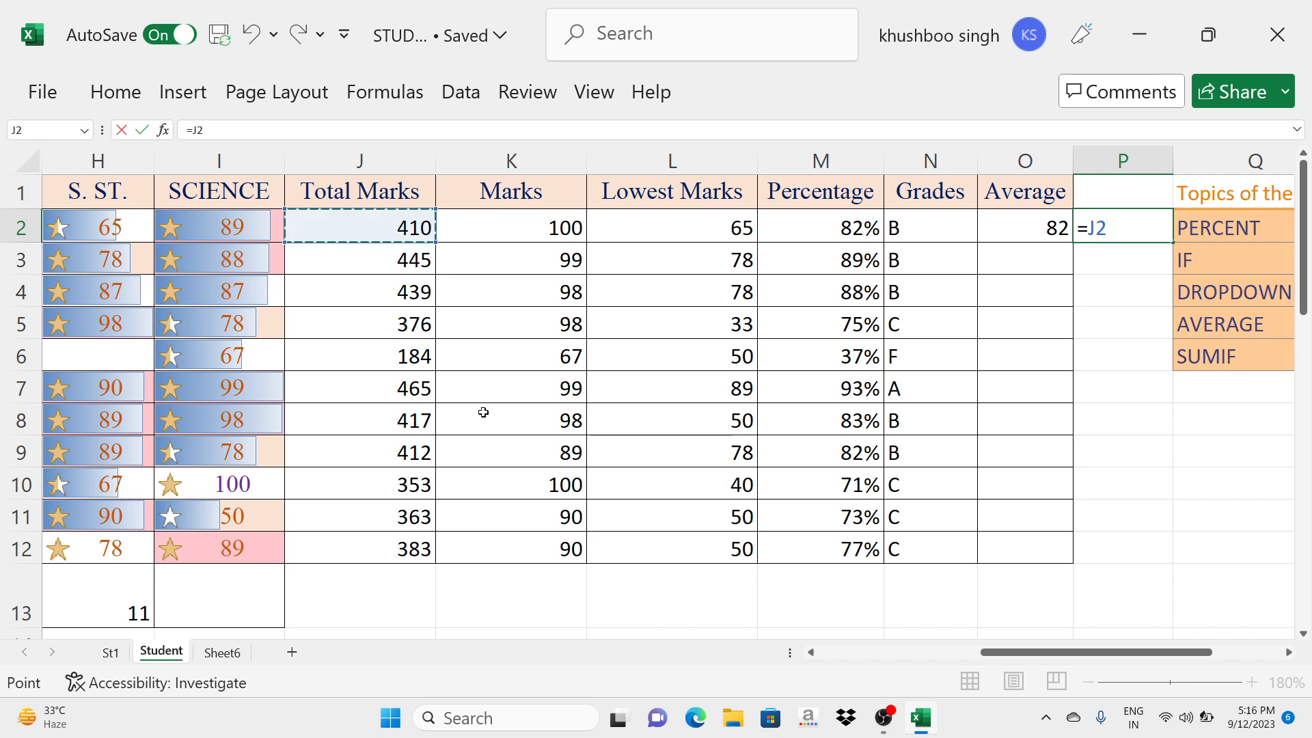
text(/)
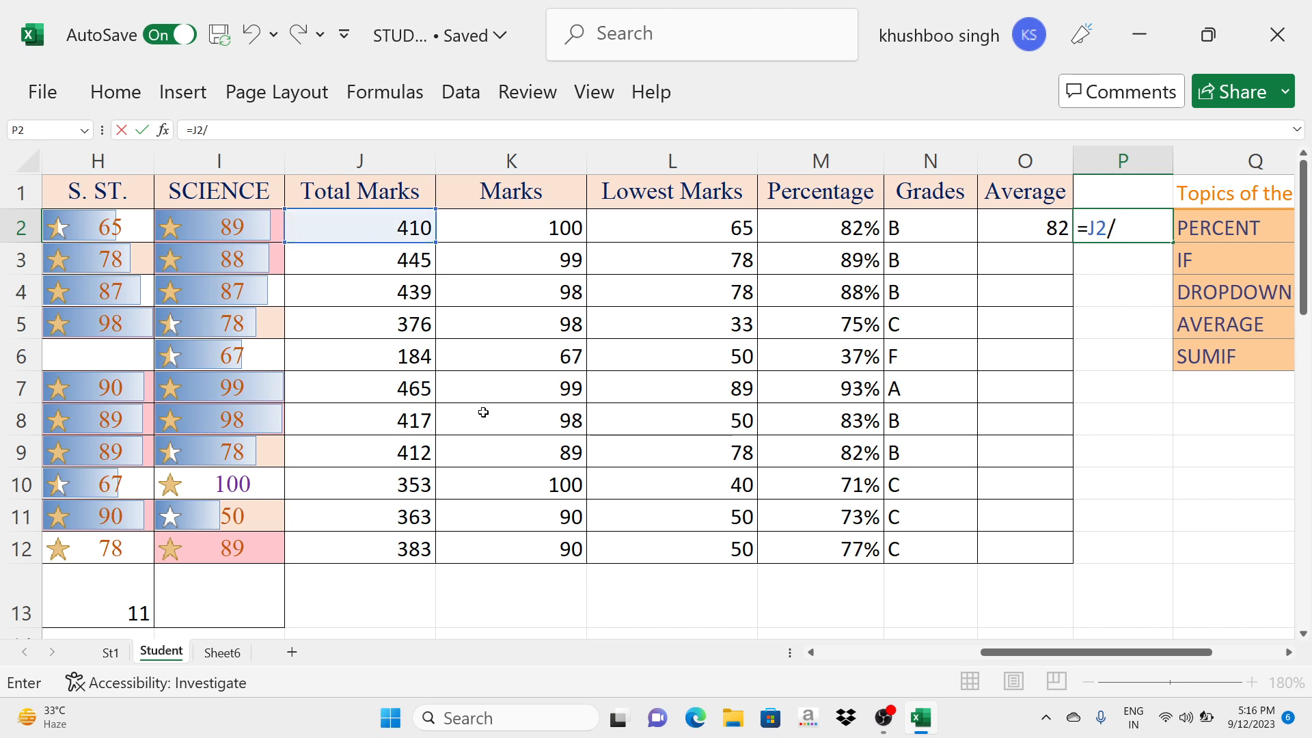
text(5)
key(Return)
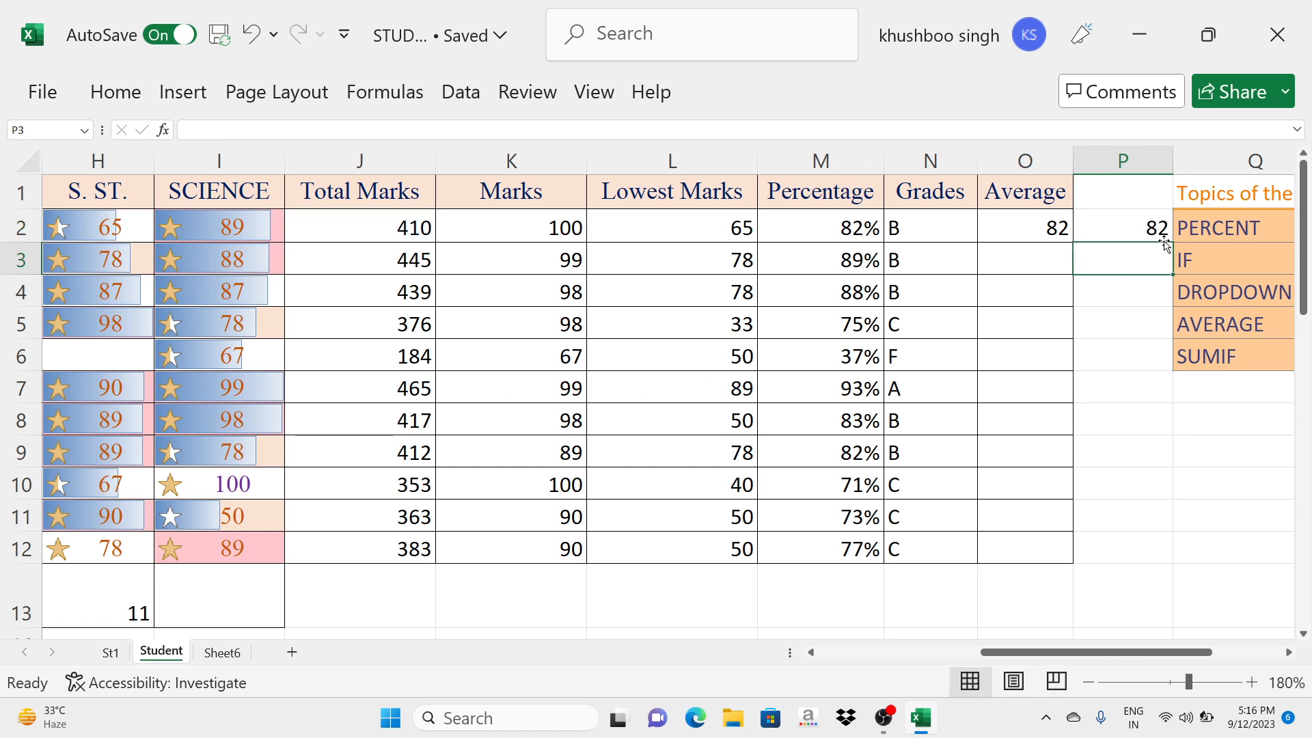
- Fill the AVERAGE formula in O2 down the Average column to O12
click(1016, 227)
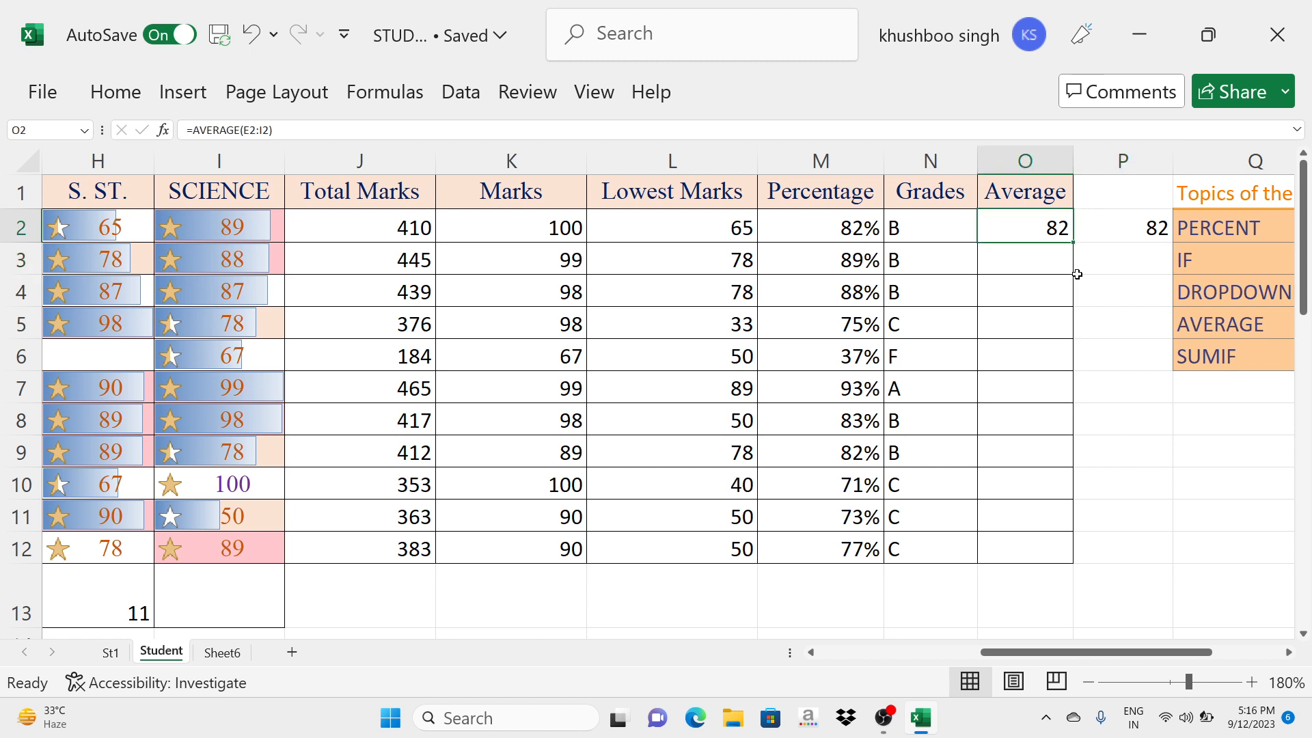
drag(1075, 242, 1075, 565)
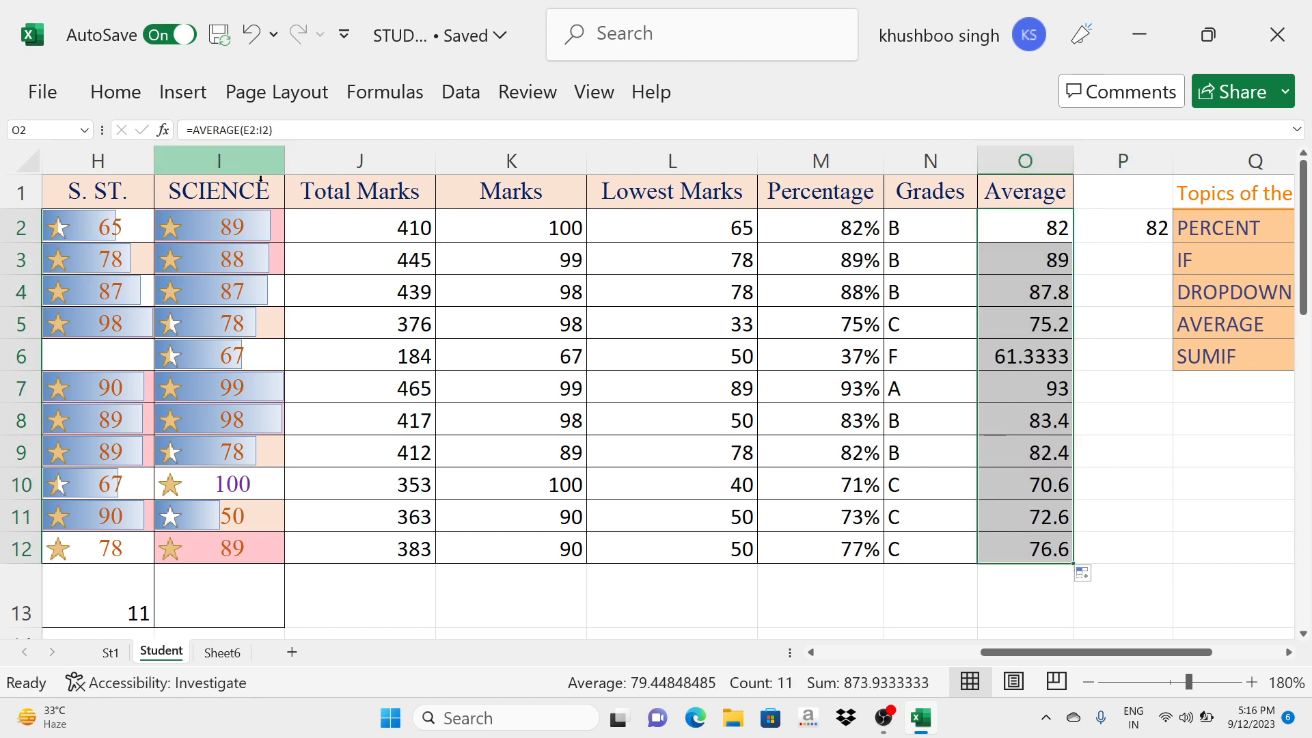
click(1031, 461)
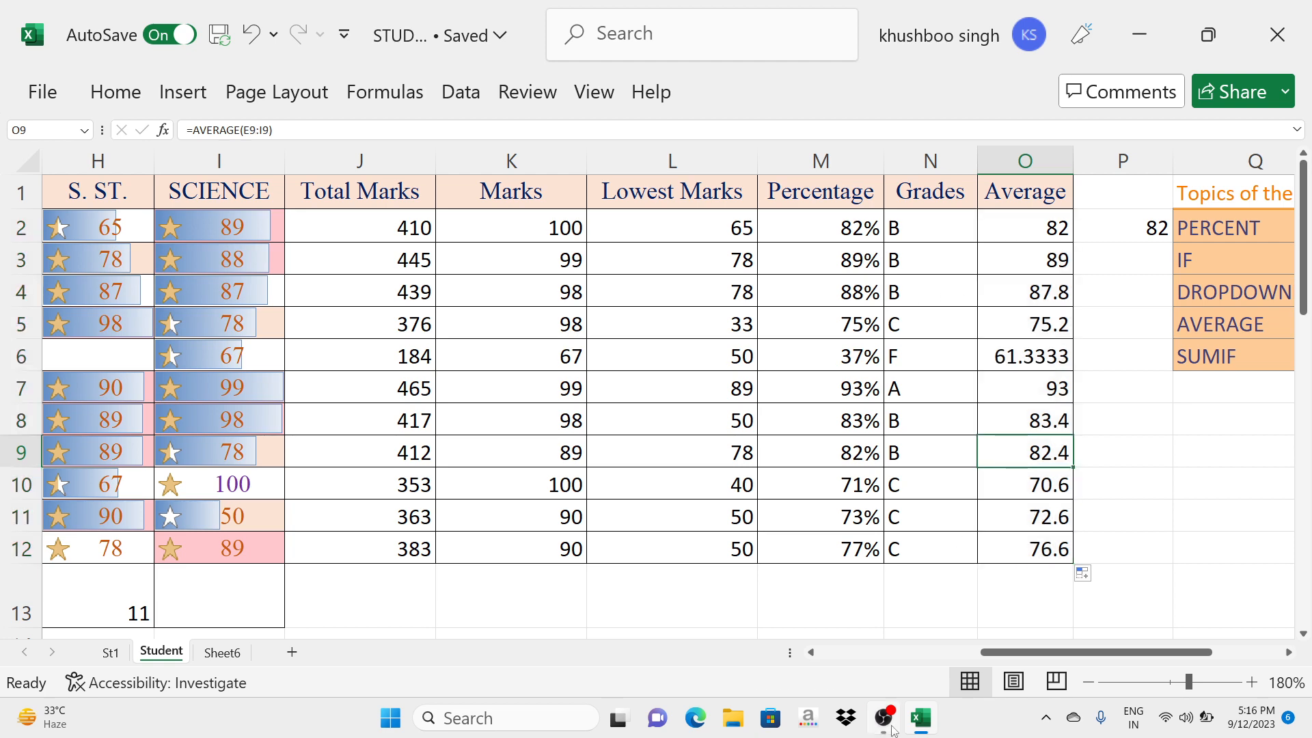
drag(1015, 654, 1085, 654)
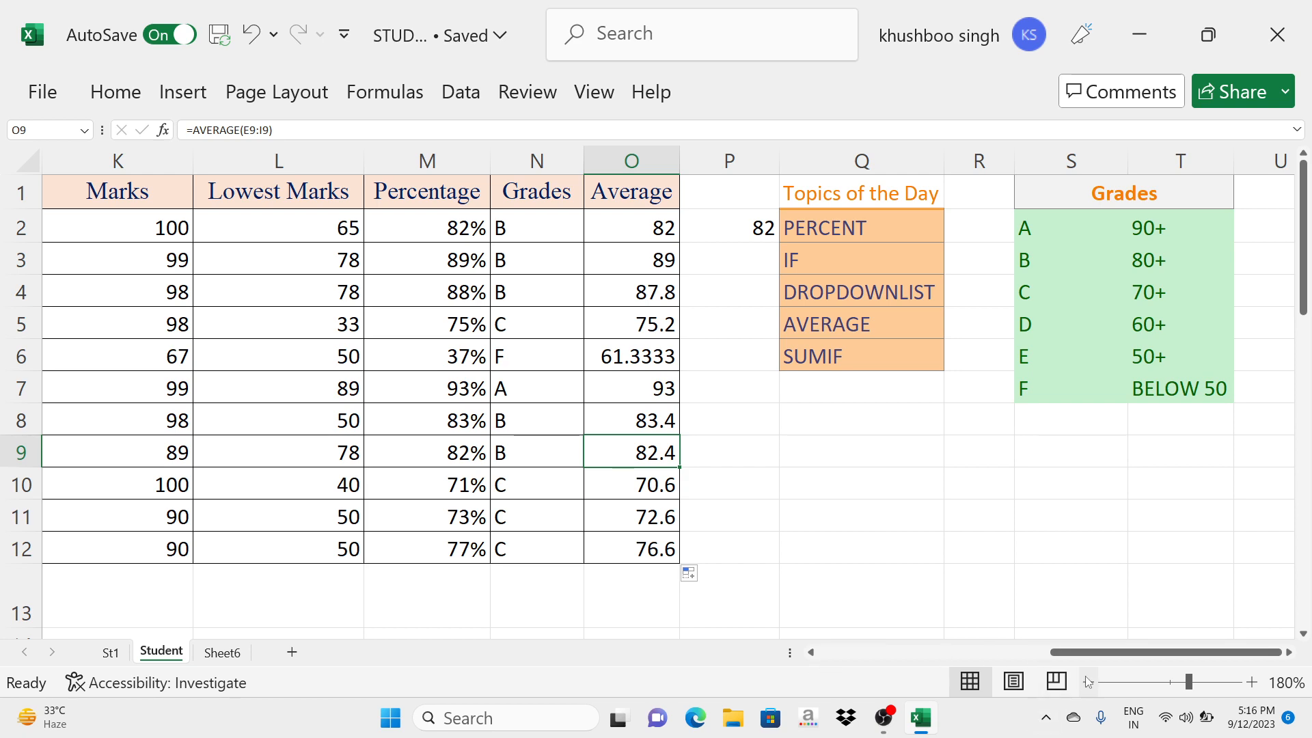
- Start a data validation rule for the first Gender cell, C2, that allows a List
drag(1087, 653, 856, 652)
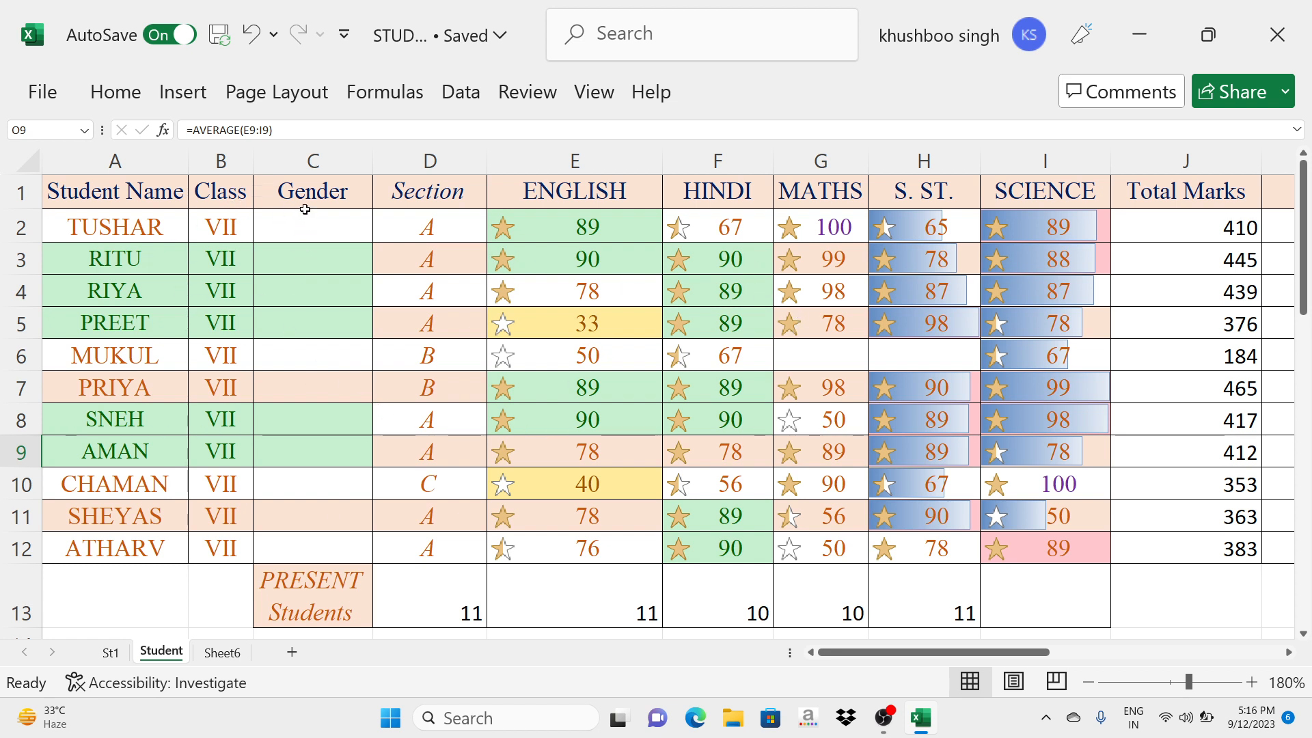
click(299, 216)
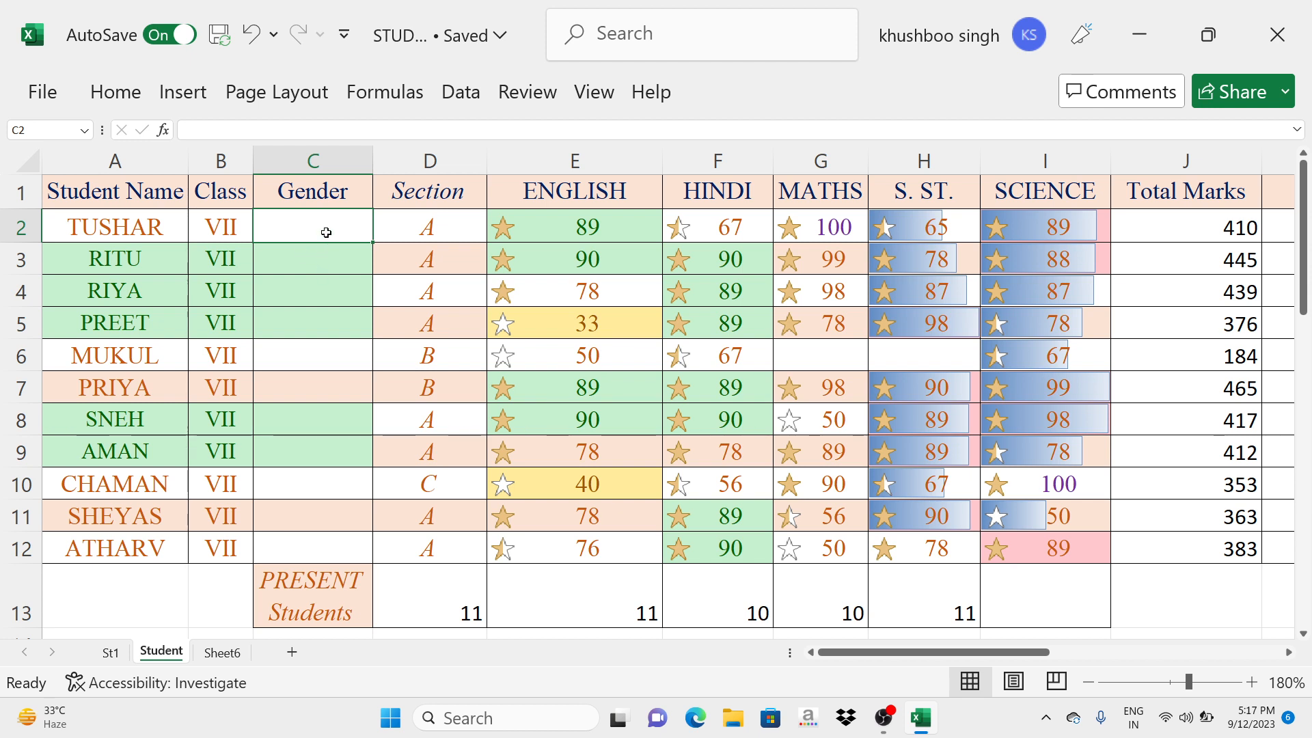
click(453, 93)
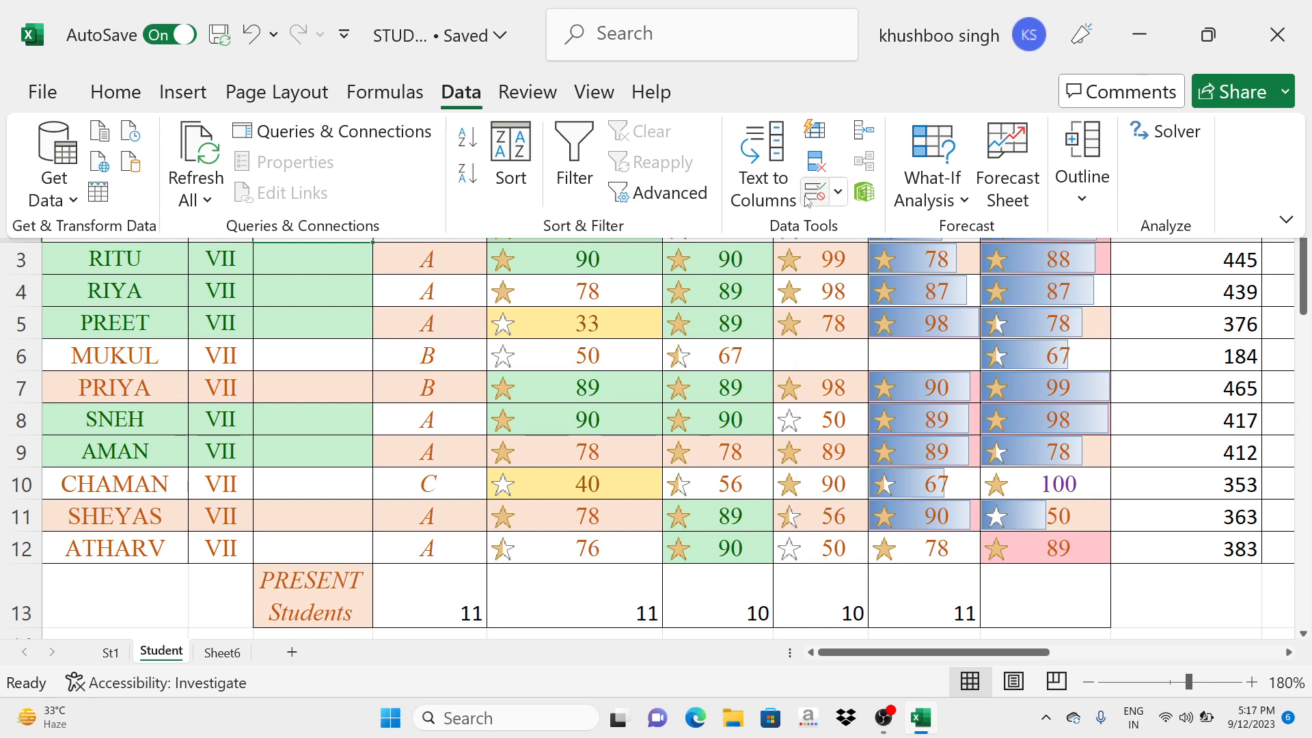
key(super+plus)
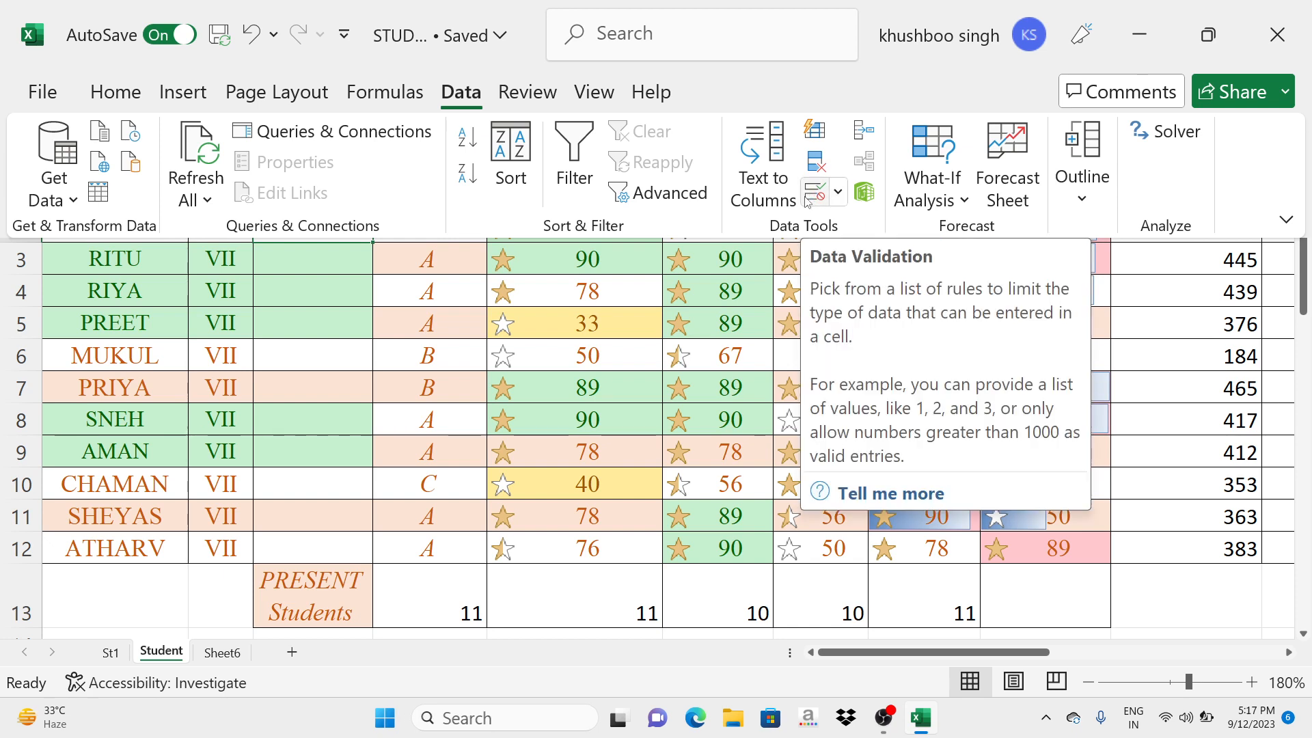
key(super+plus)
key(super+plus)
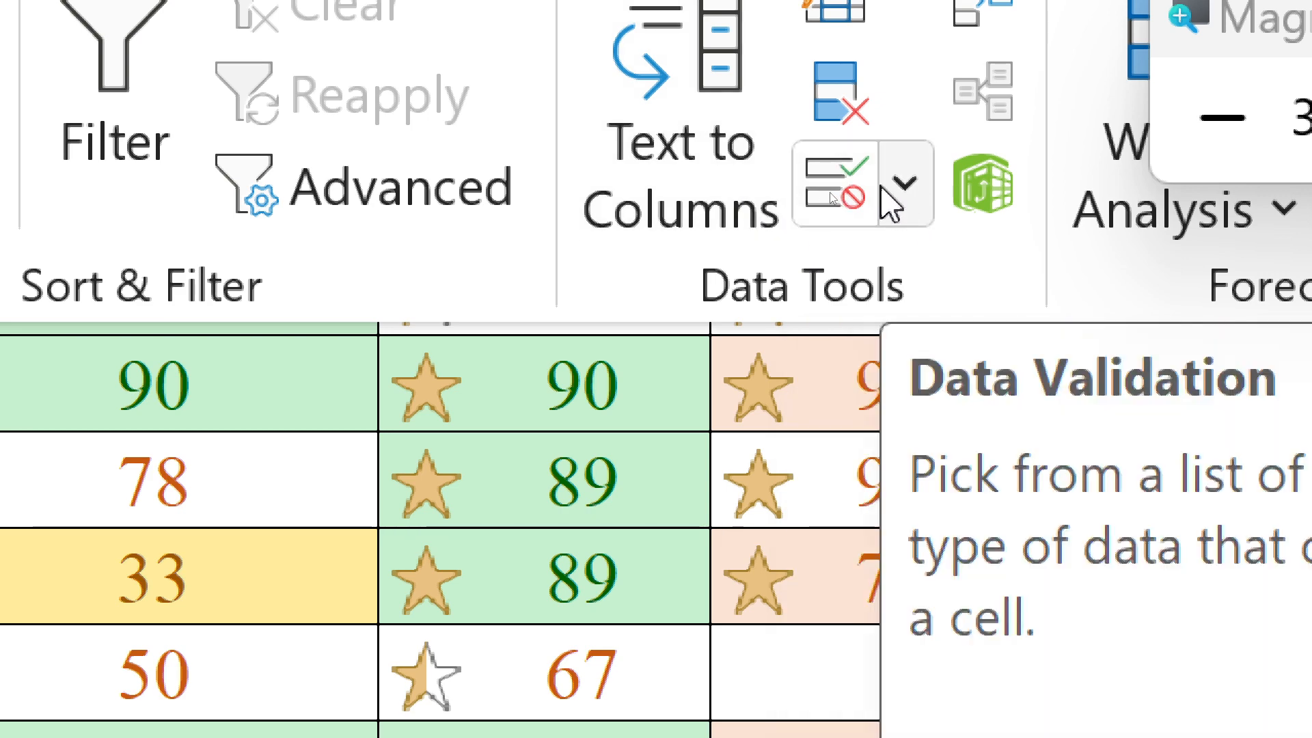
key(super+minus)
key(super+minus)
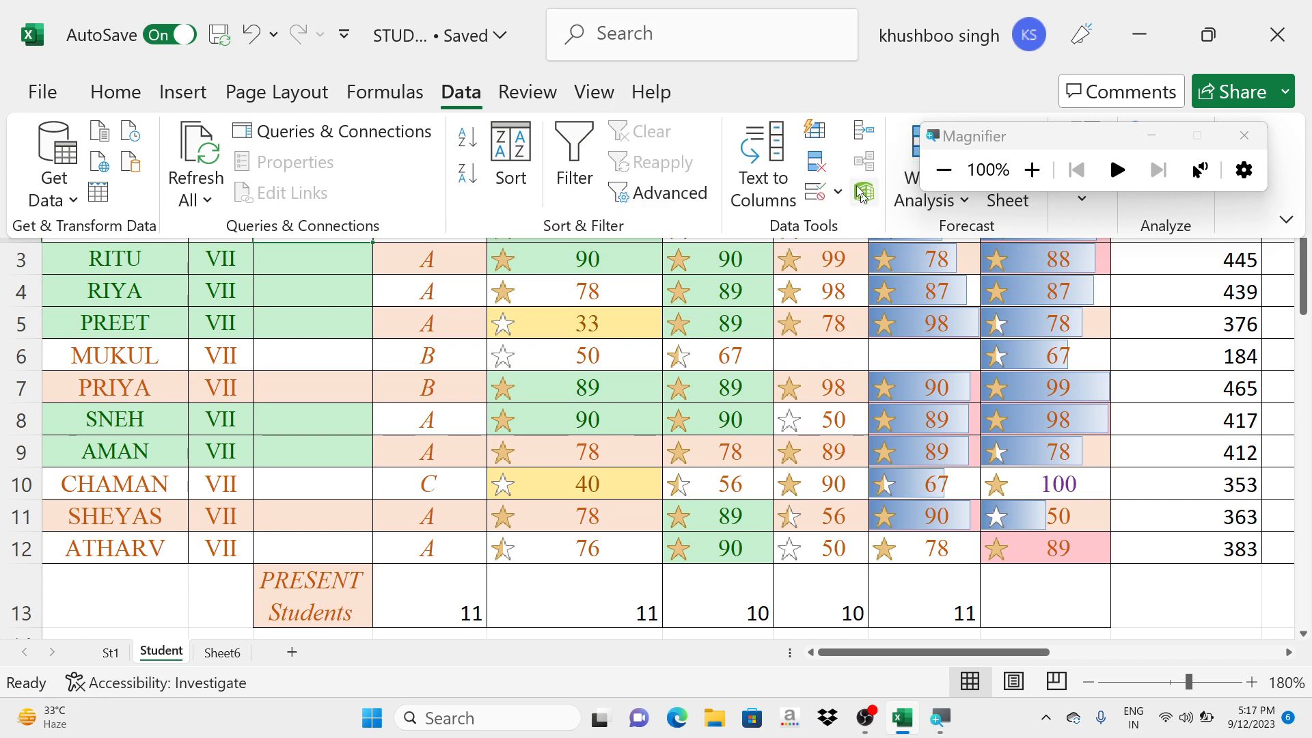
click(816, 191)
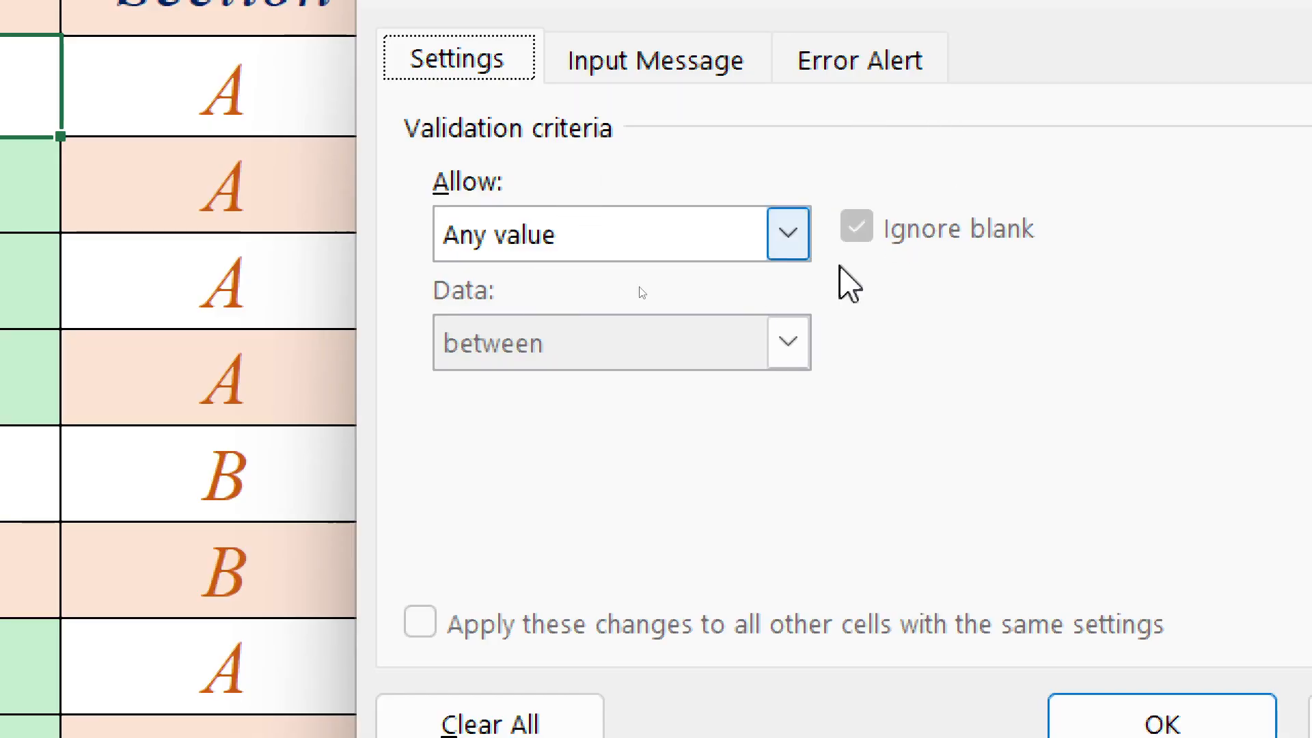
click(786, 253)
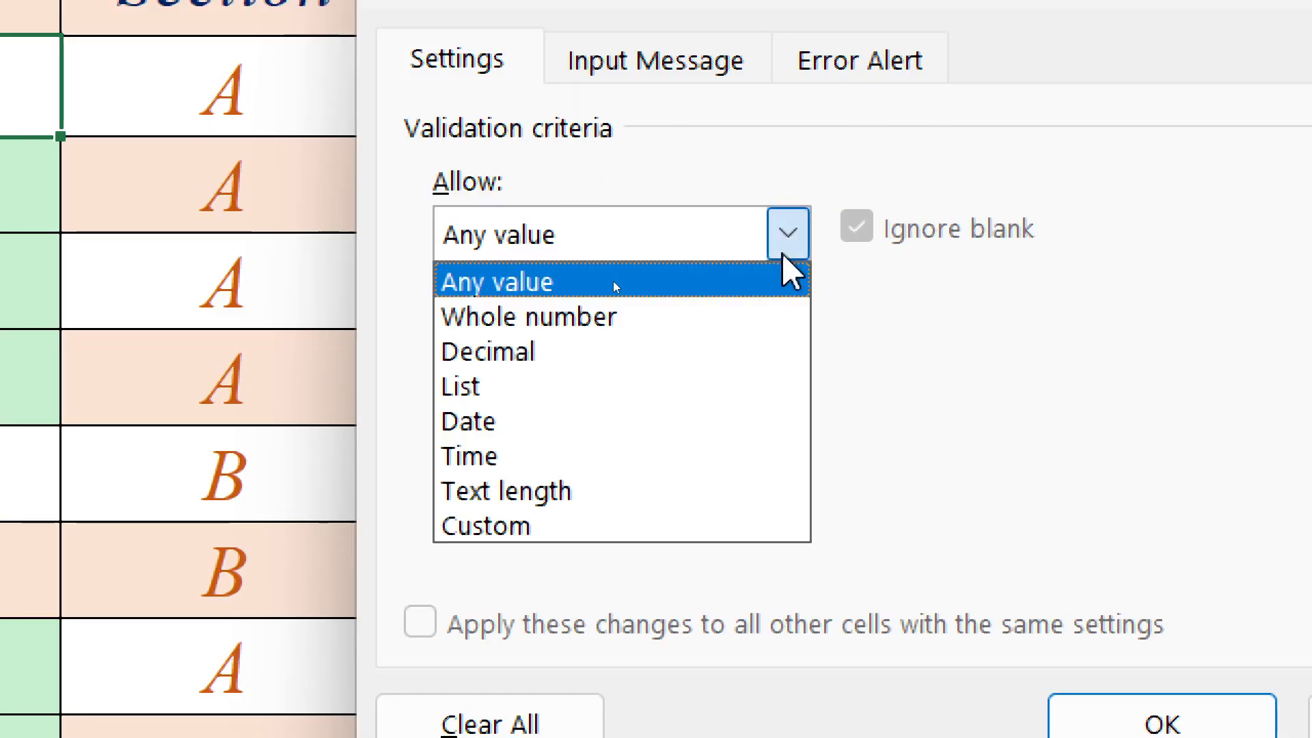
click(502, 387)
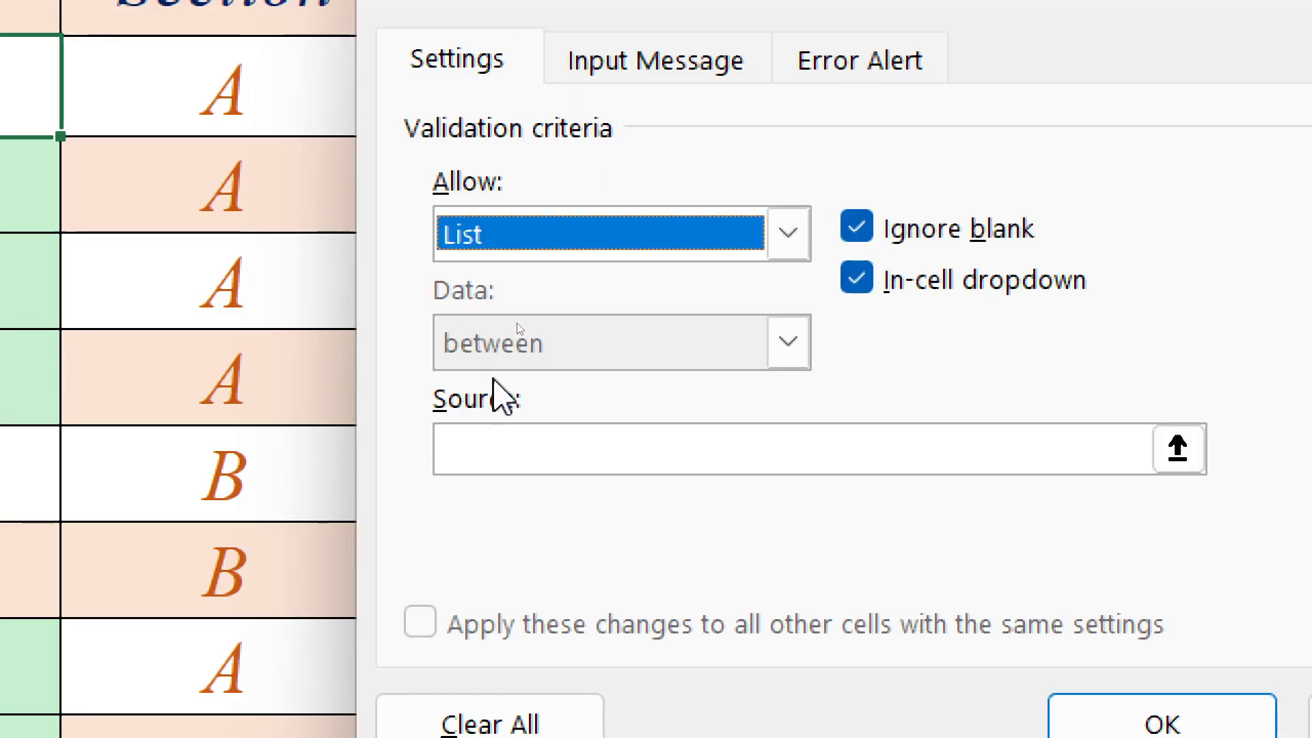
- Set the validation list source to MALE,FEMALE and apply the rule to C2
click(499, 437)
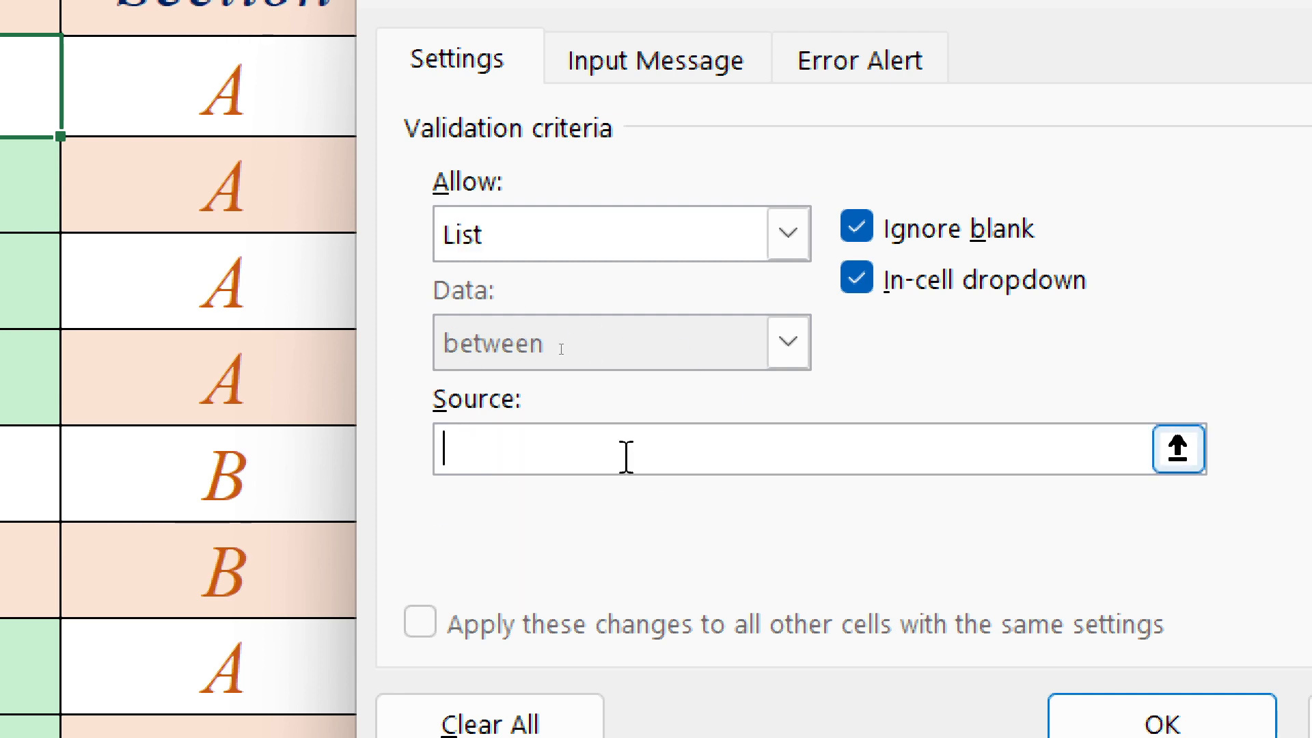
text(MALE)
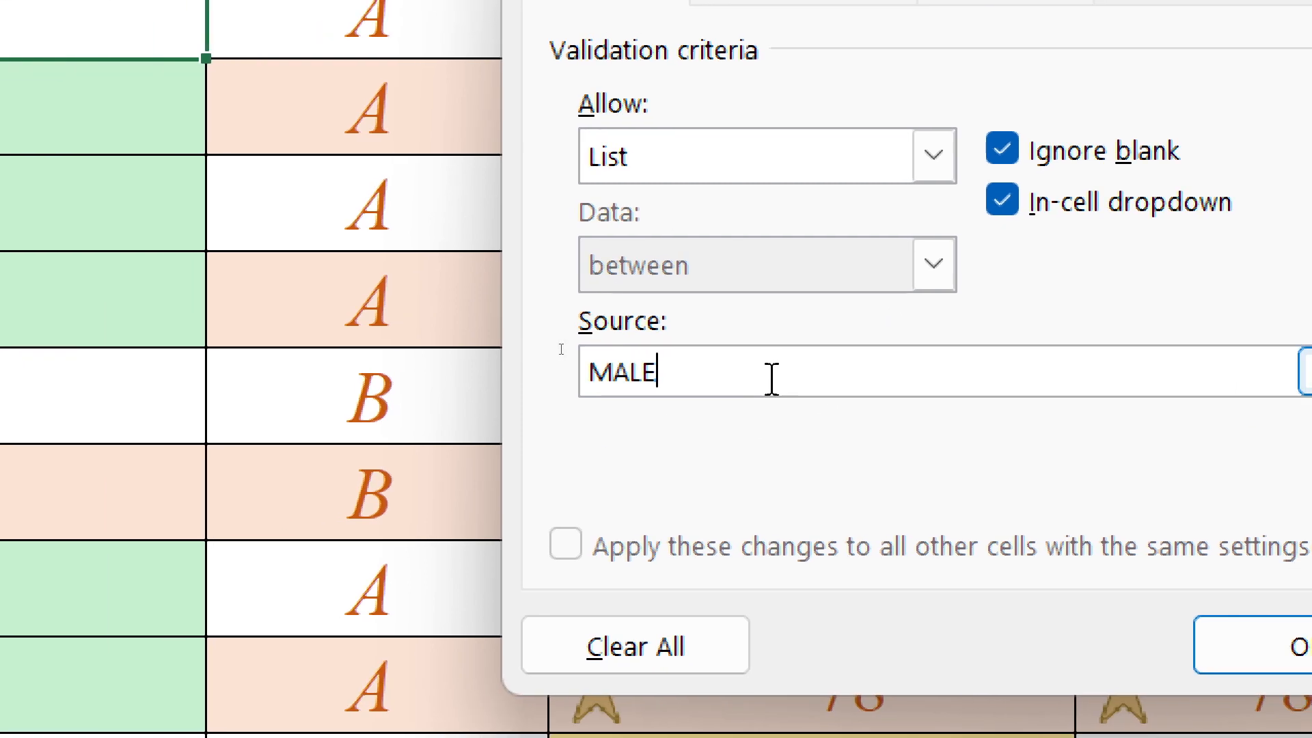
text(,FEMALE)
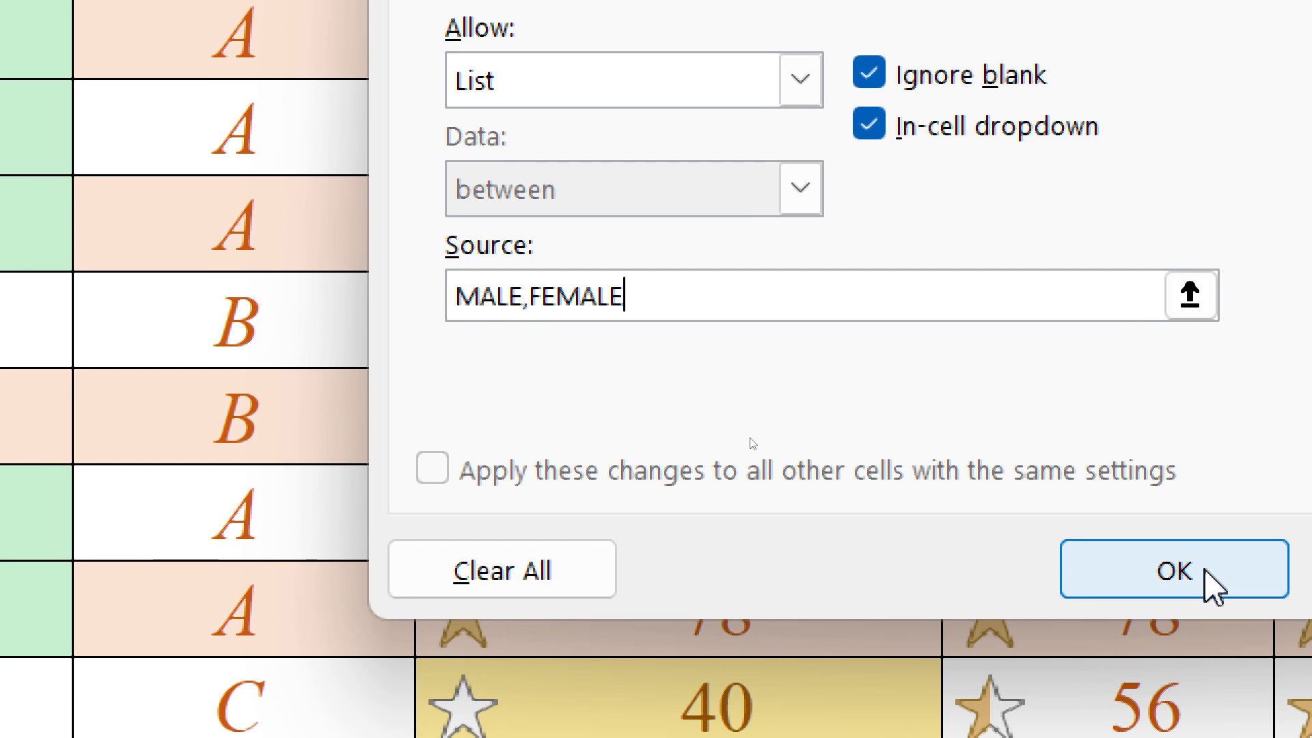
click(1250, 661)
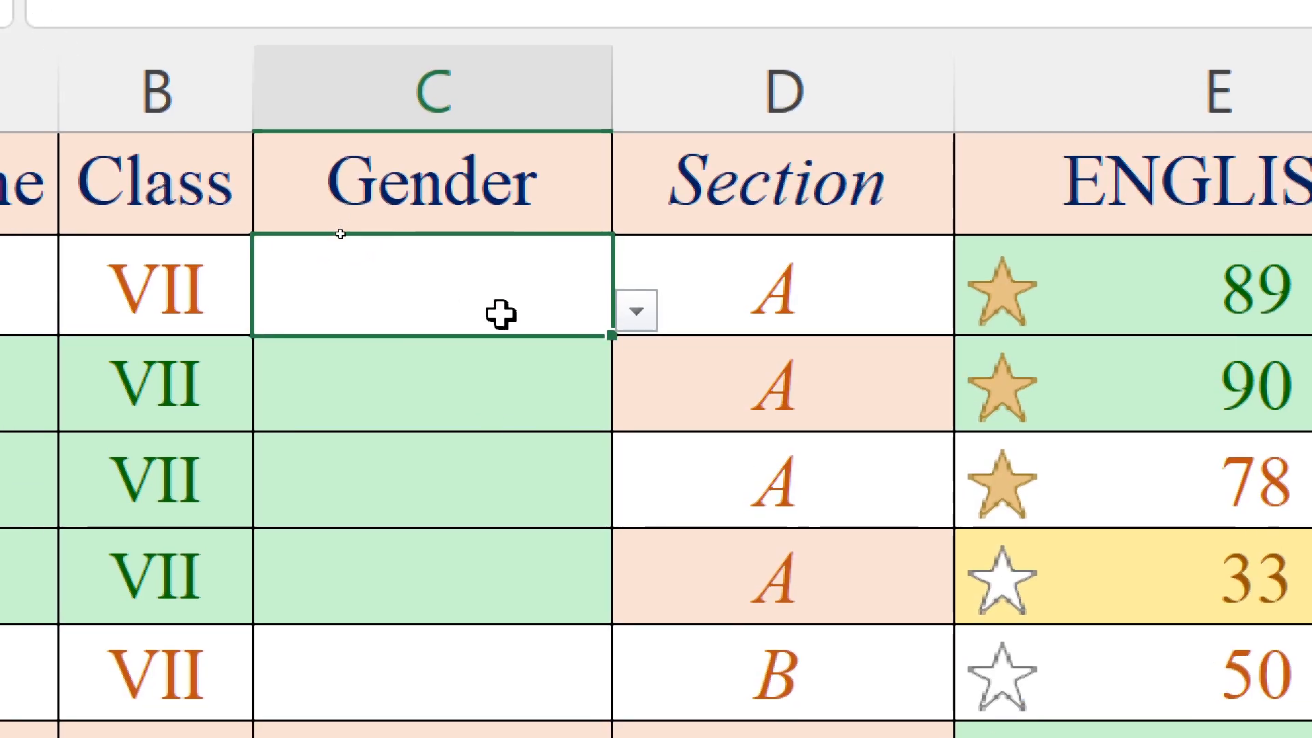
- Choose MALE from the dropdown list in C2 and fill it down the Gender column to C12
click(637, 319)
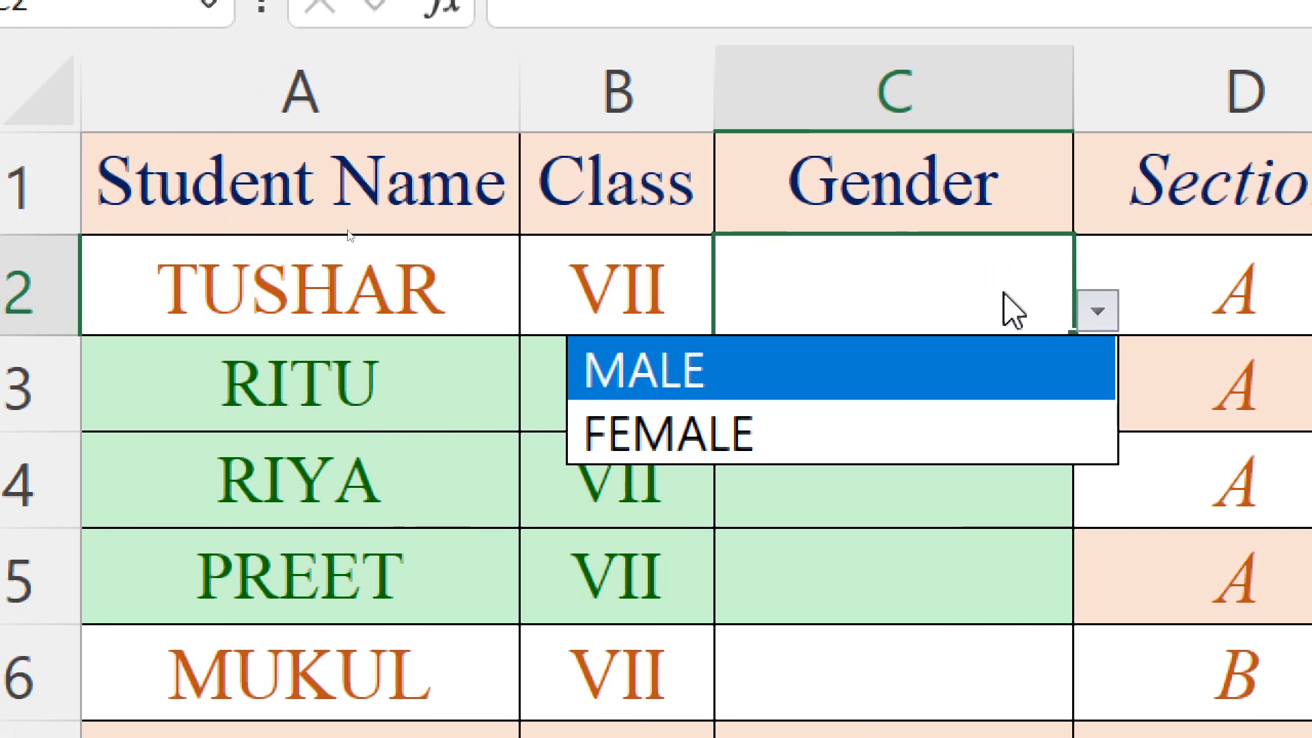
click(679, 386)
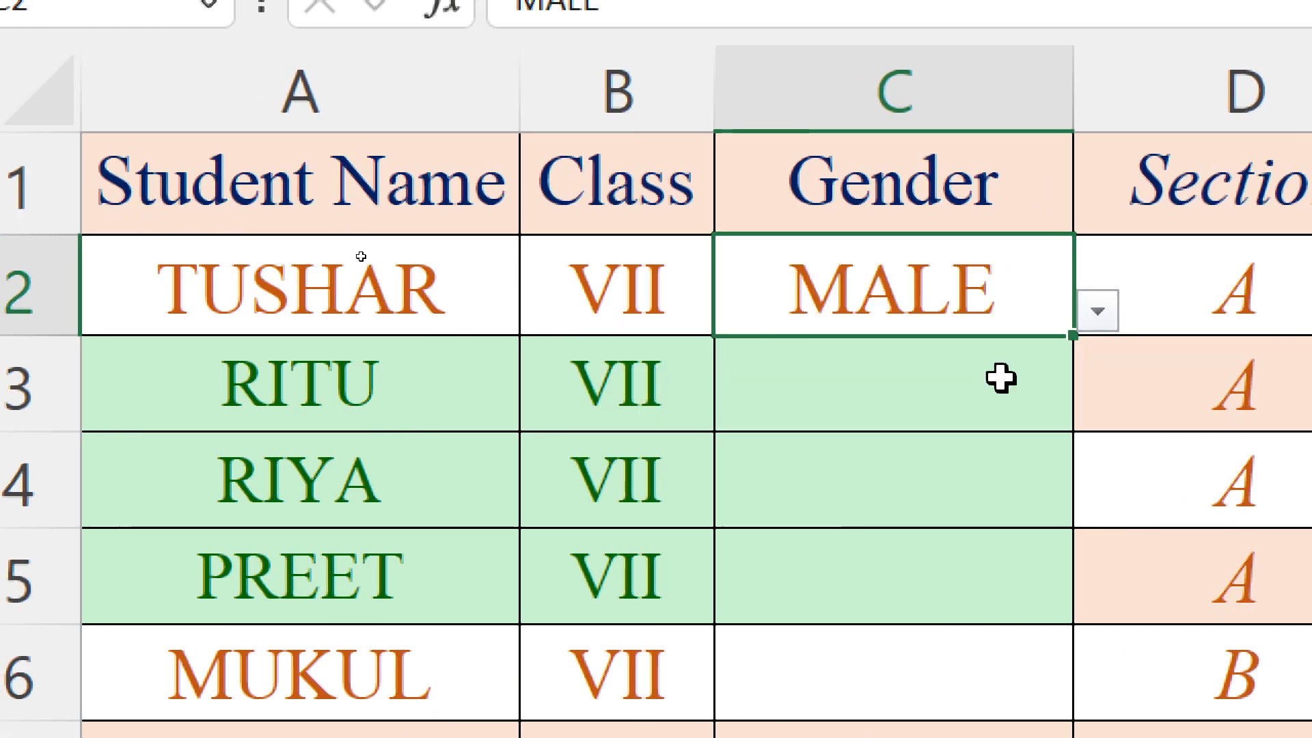
click(895, 364)
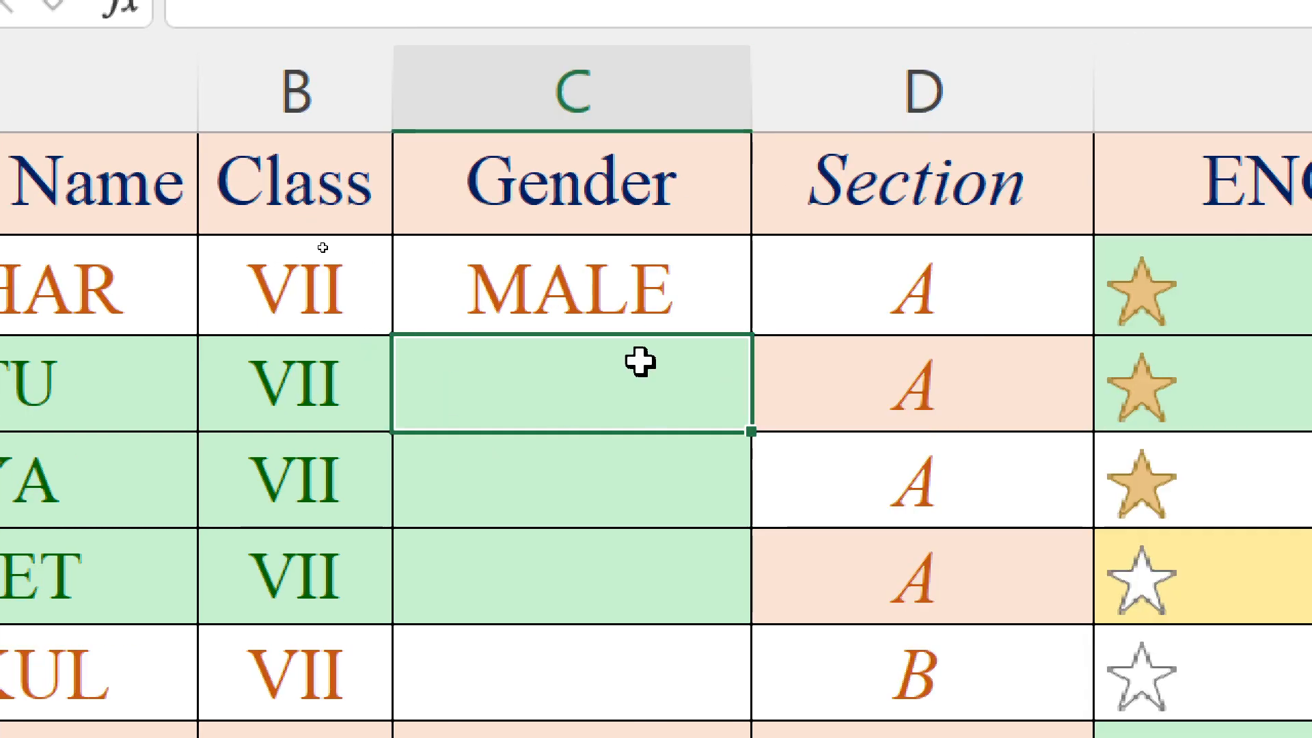
click(550, 269)
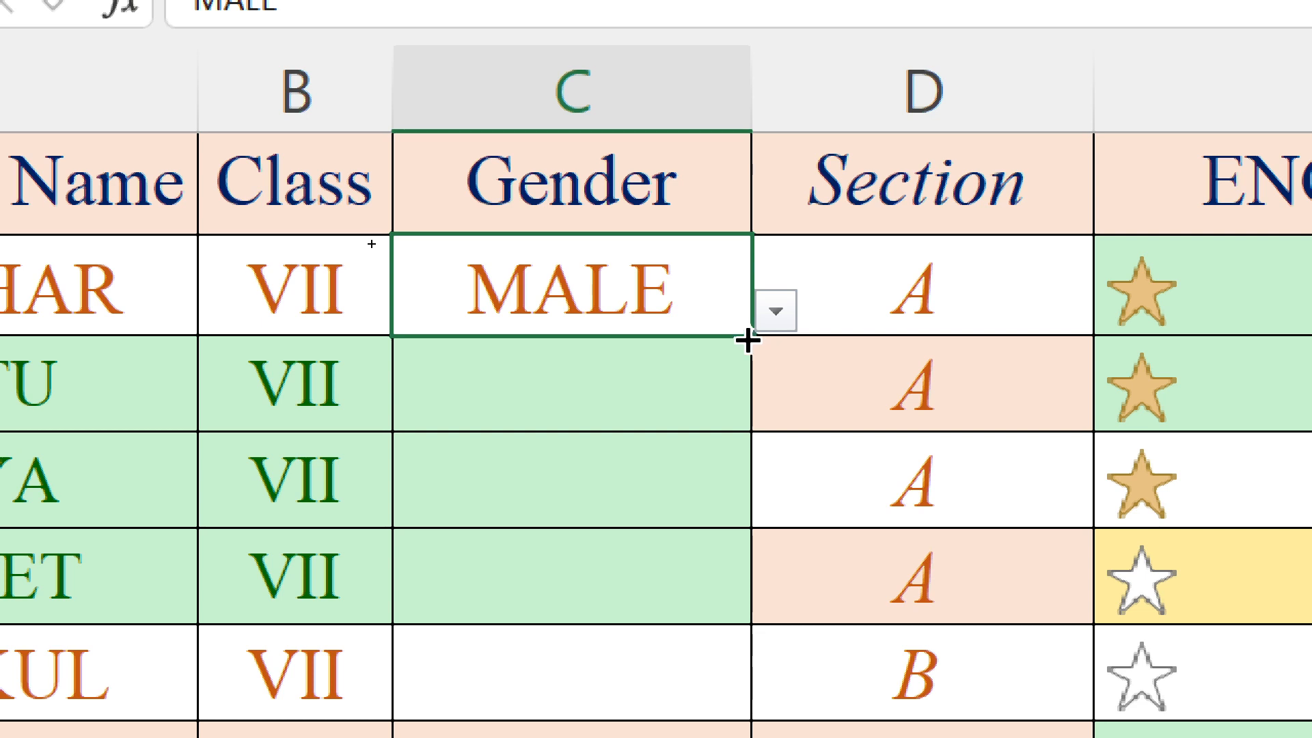
mouse_move(749, 339)
mouse_down()
mouse_move(700, 562)
mouse_move(683, 734)
mouse_move(667, 676)
mouse_move(650, 699)
mouse_move(685, 737)
mouse_move(685, 606)
mouse_move(679, 654)
mouse_up()
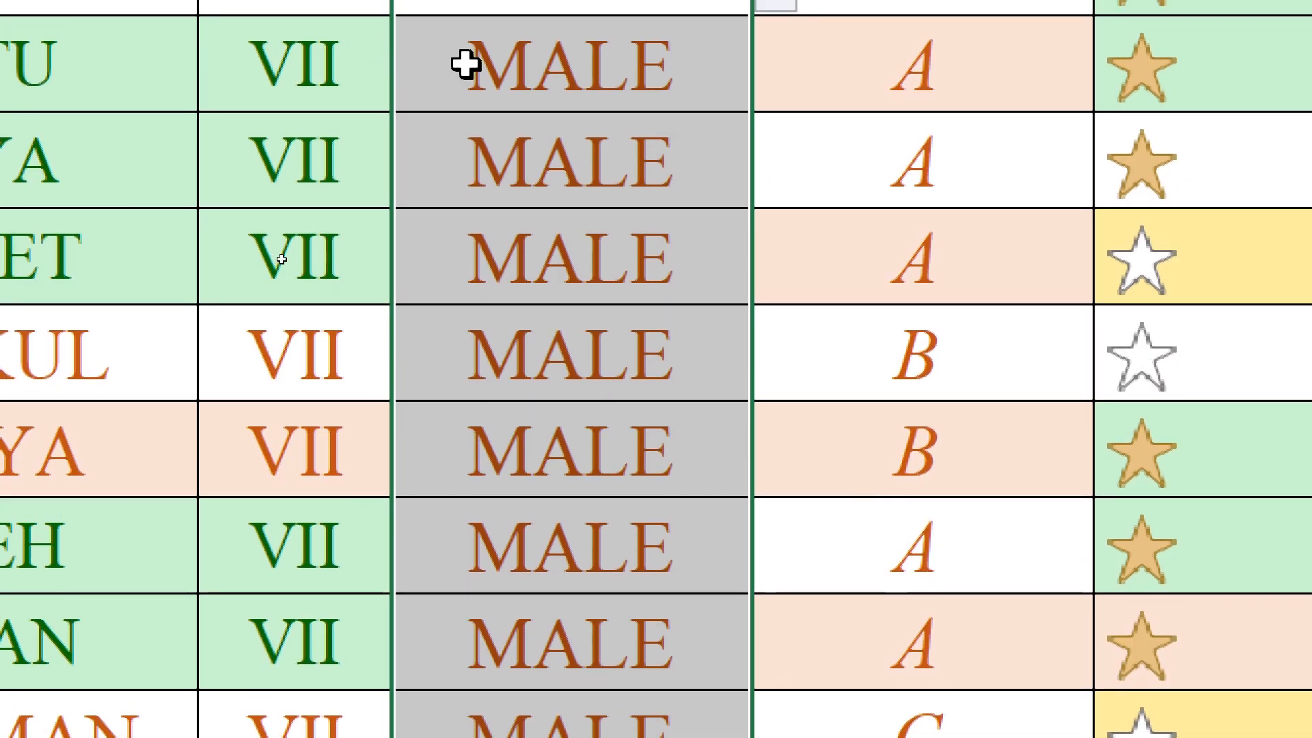
- Change the Gender entries in C3 and C4 to FEMALE using their dropdown lists
click(503, 64)
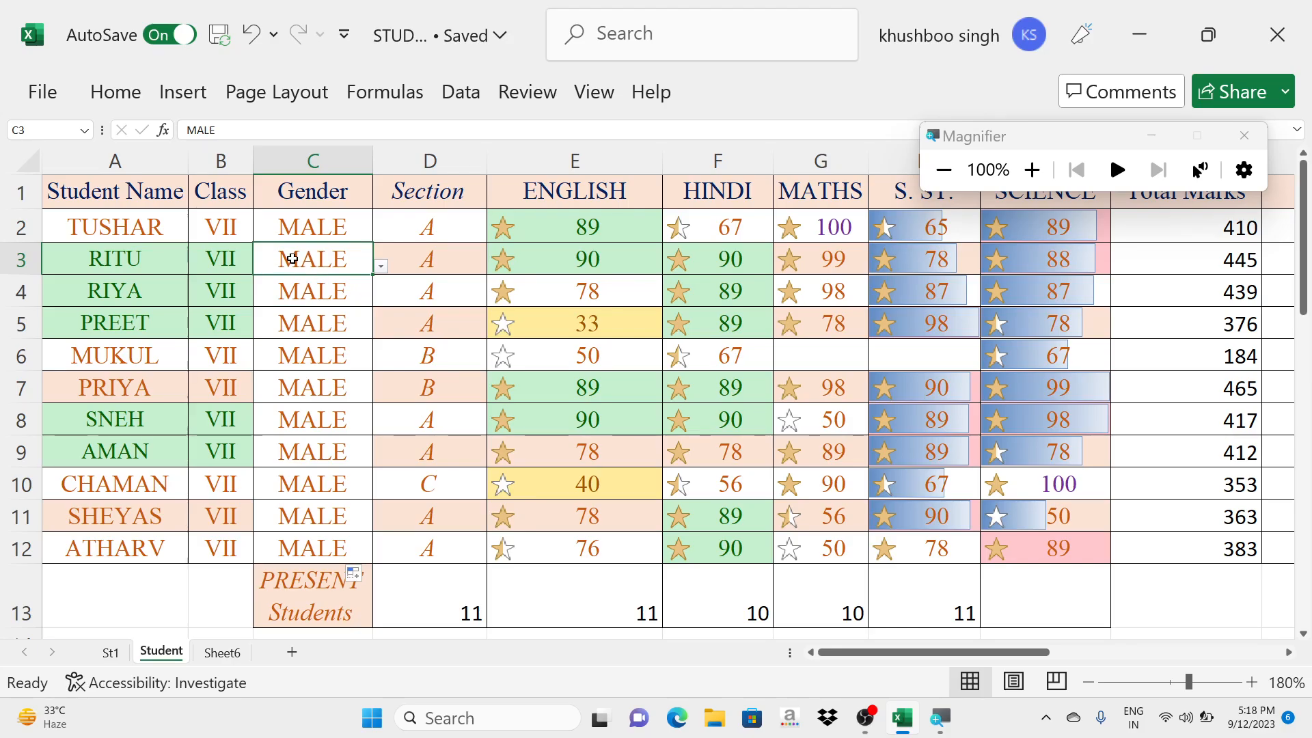
click(380, 267)
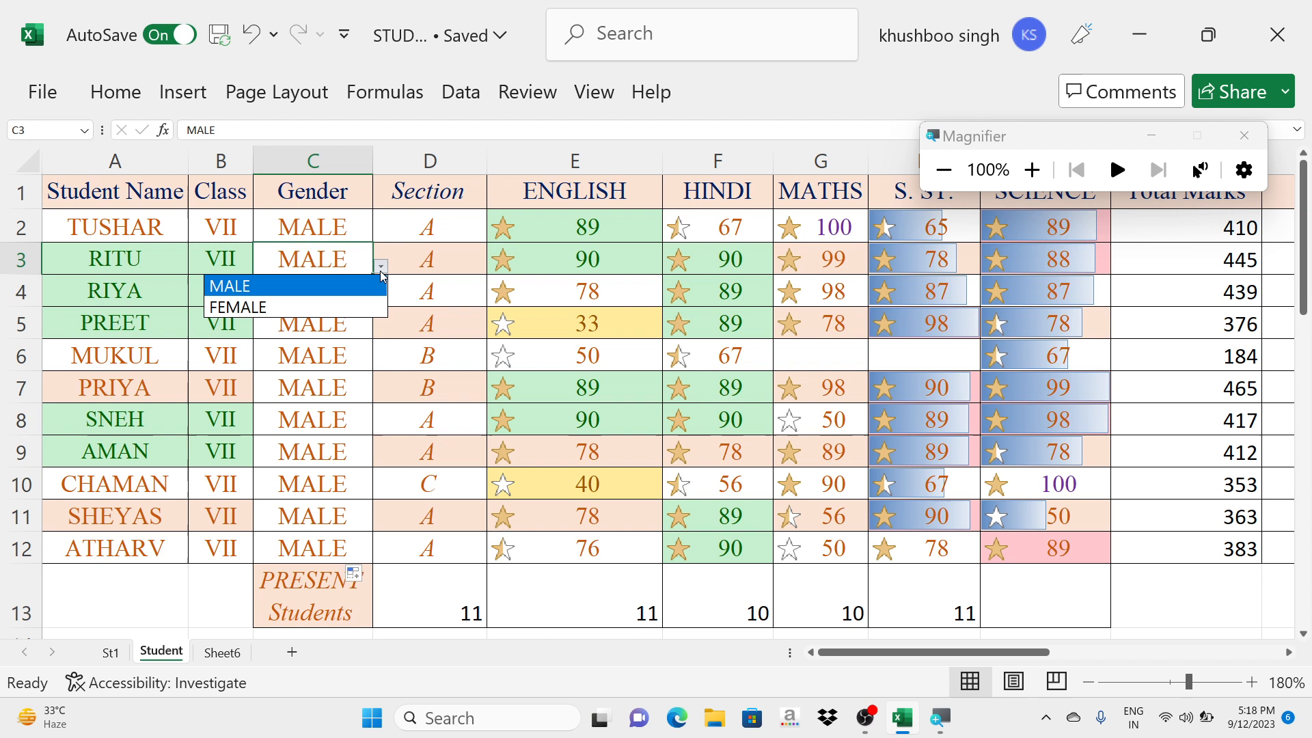
click(340, 304)
click(343, 298)
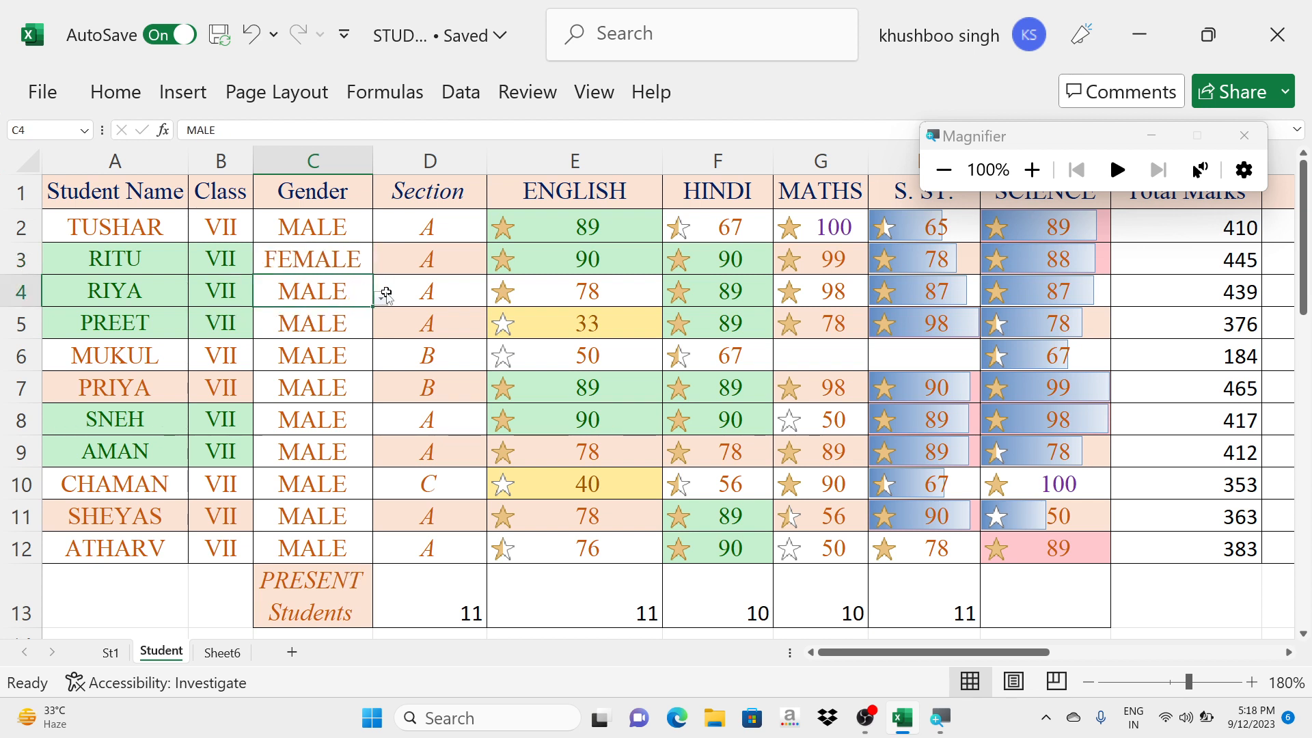
click(383, 298)
click(333, 338)
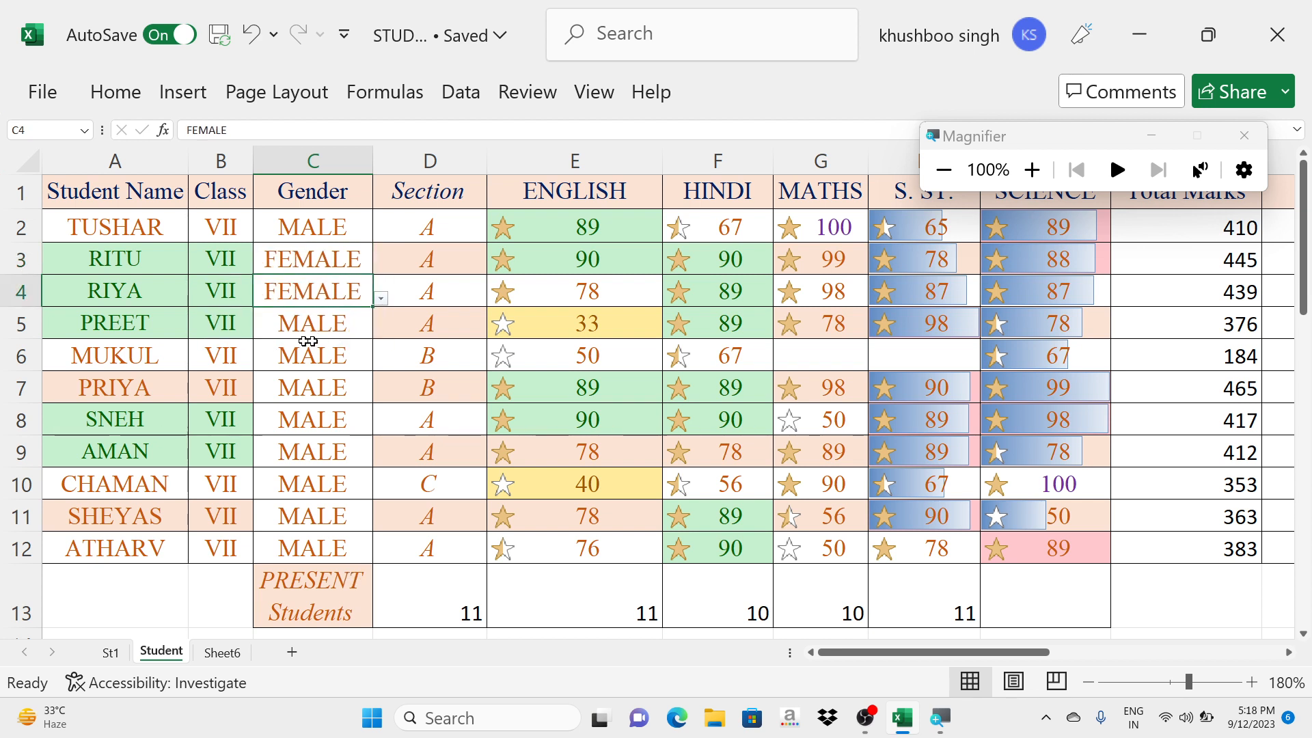
- Change the Gender entries in C5, C7 and C8 to FEMALE using their dropdown lists
click(367, 328)
click(381, 330)
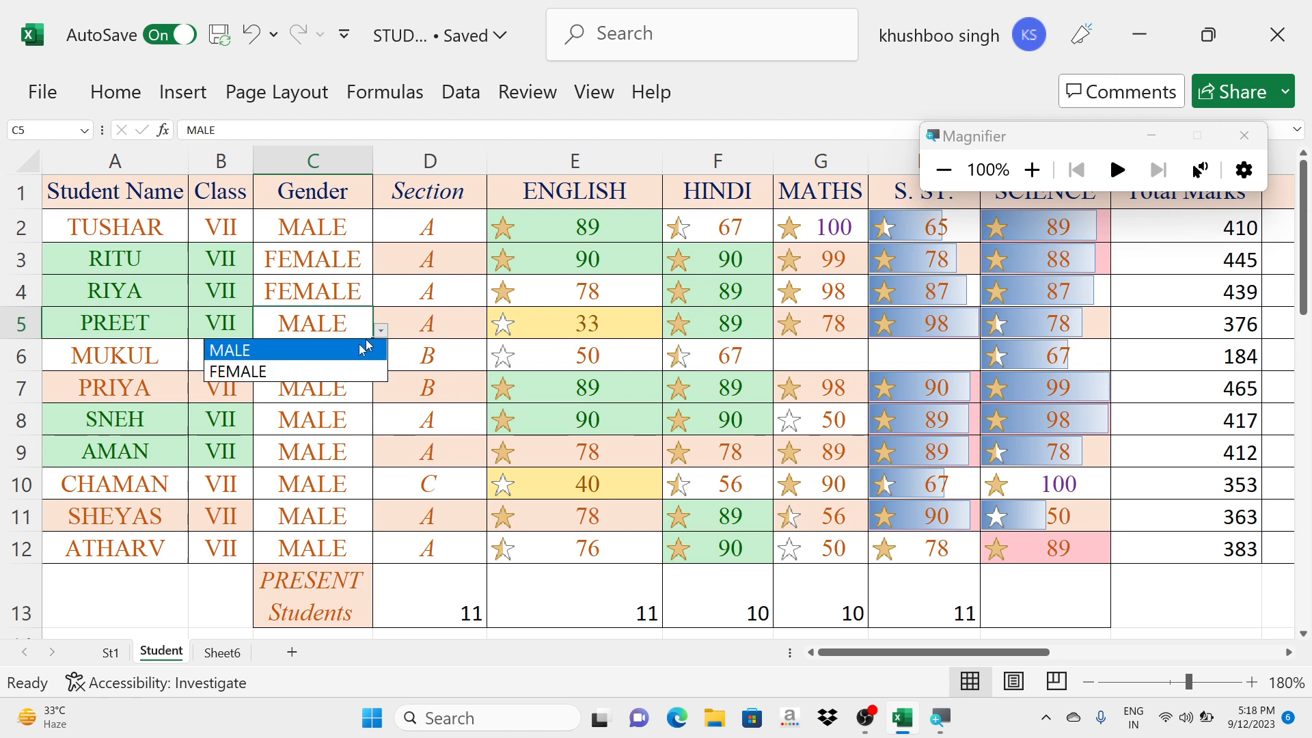
click(321, 371)
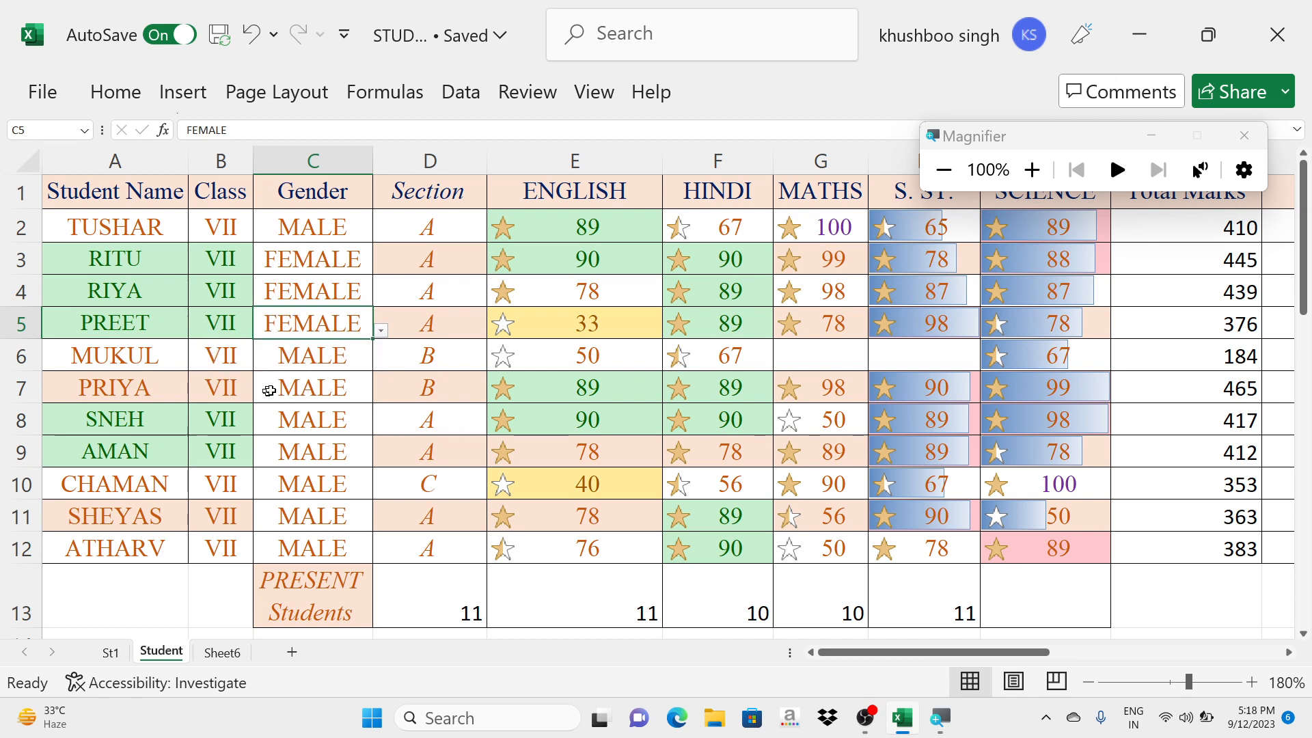
click(349, 388)
click(380, 395)
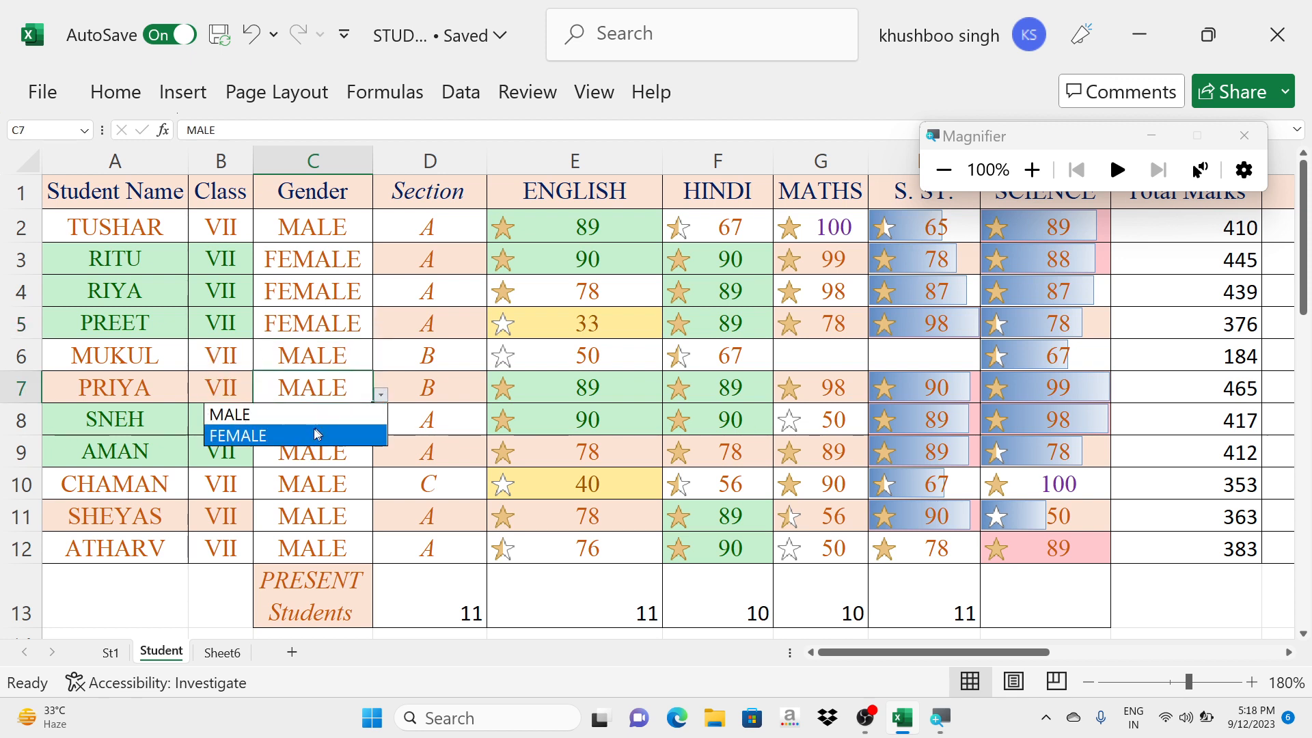
click(305, 432)
click(357, 434)
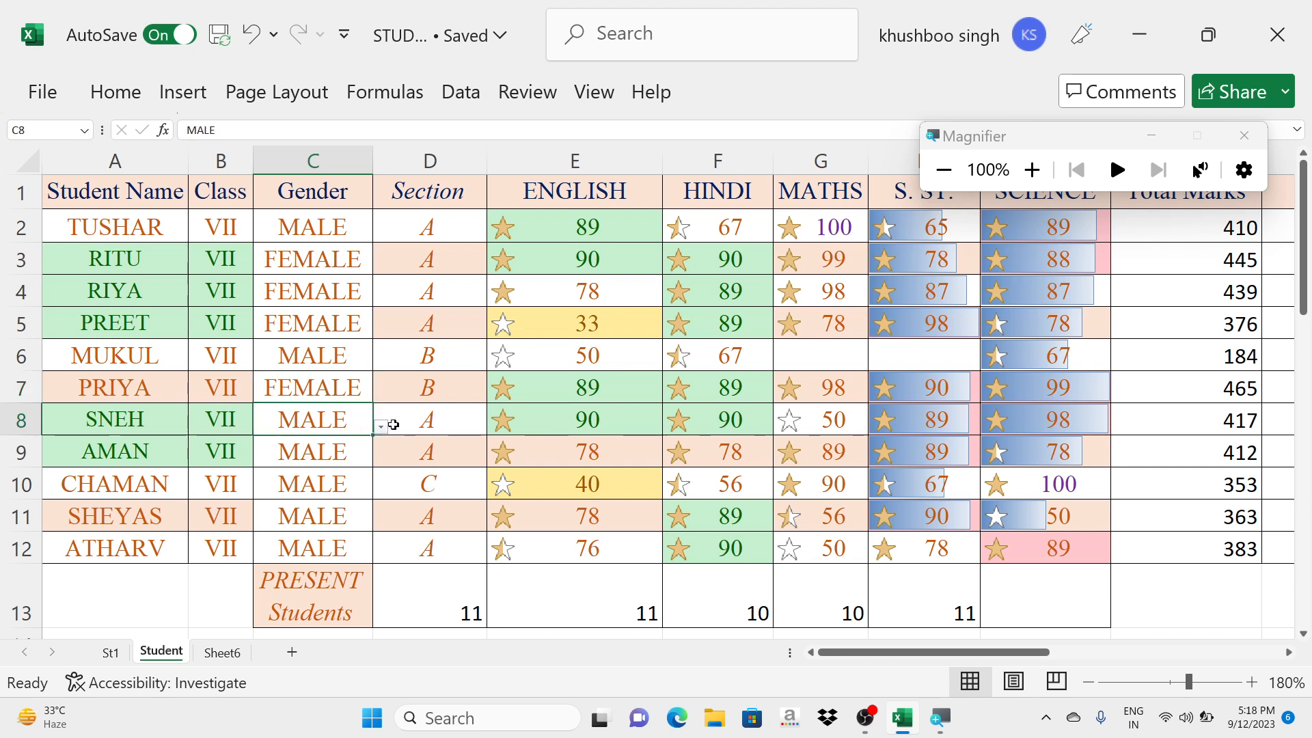
click(381, 427)
click(265, 465)
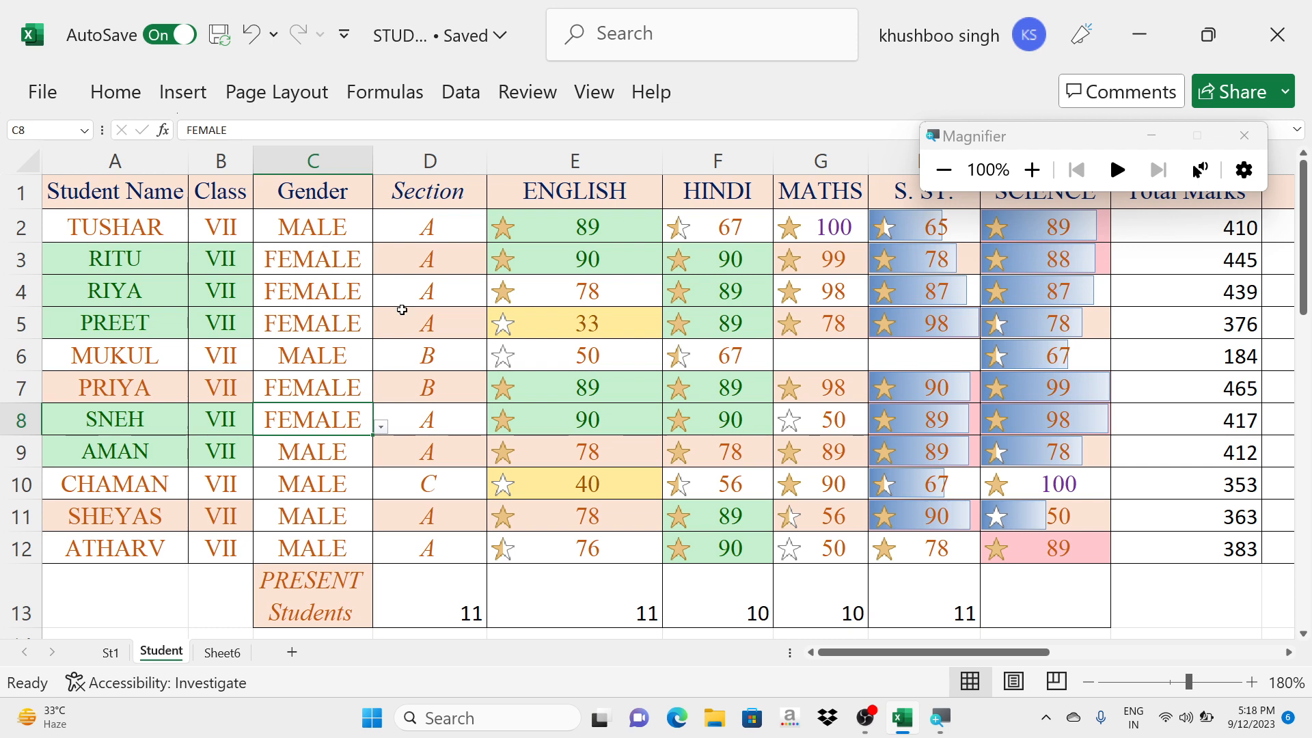
- Check the Topics of the Day list and examine the COUNT formula for the PRESENT Students row in E13
drag(891, 656, 1069, 619)
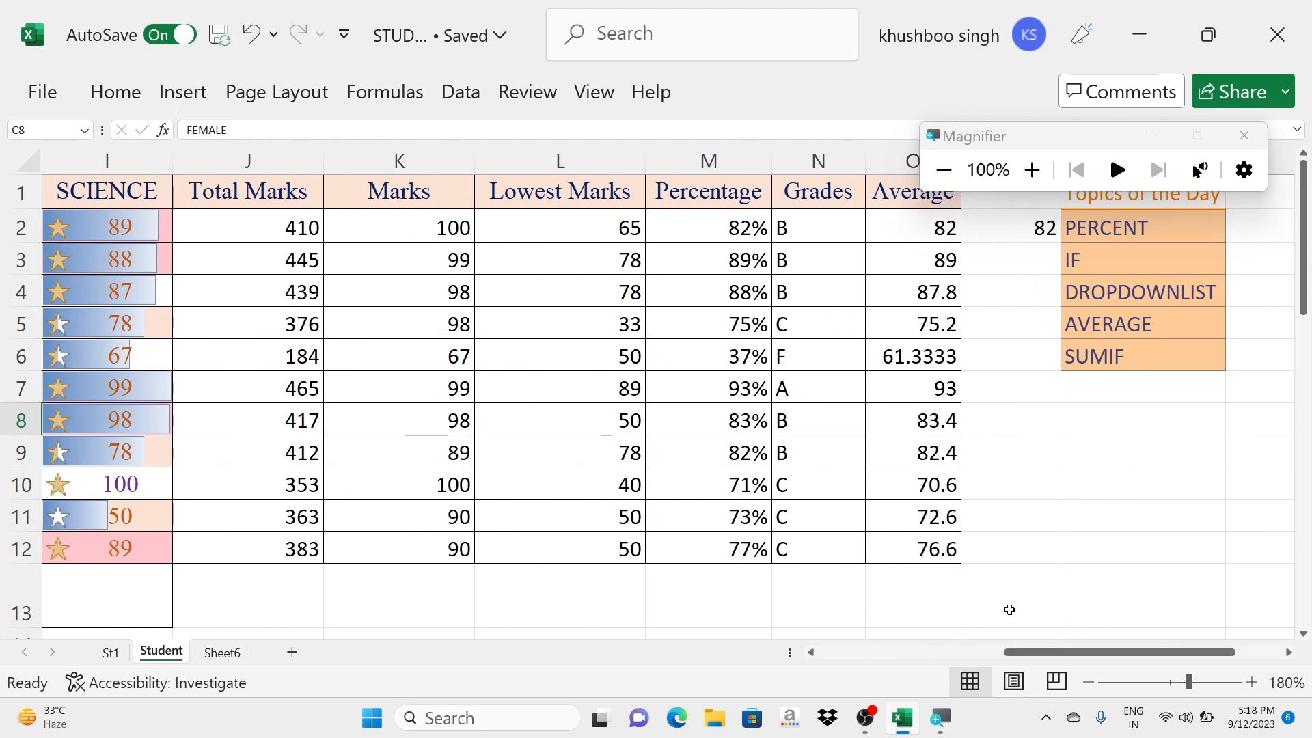
click(1244, 136)
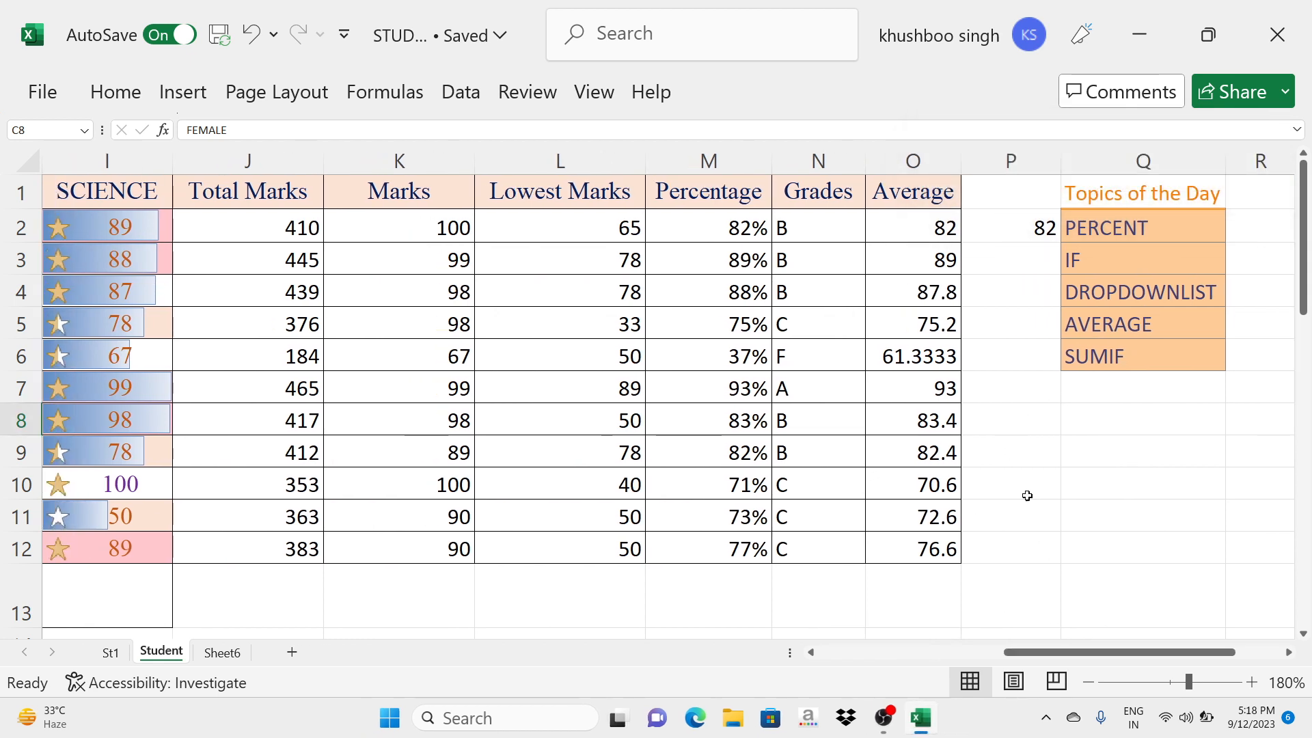
drag(1066, 653, 903, 651)
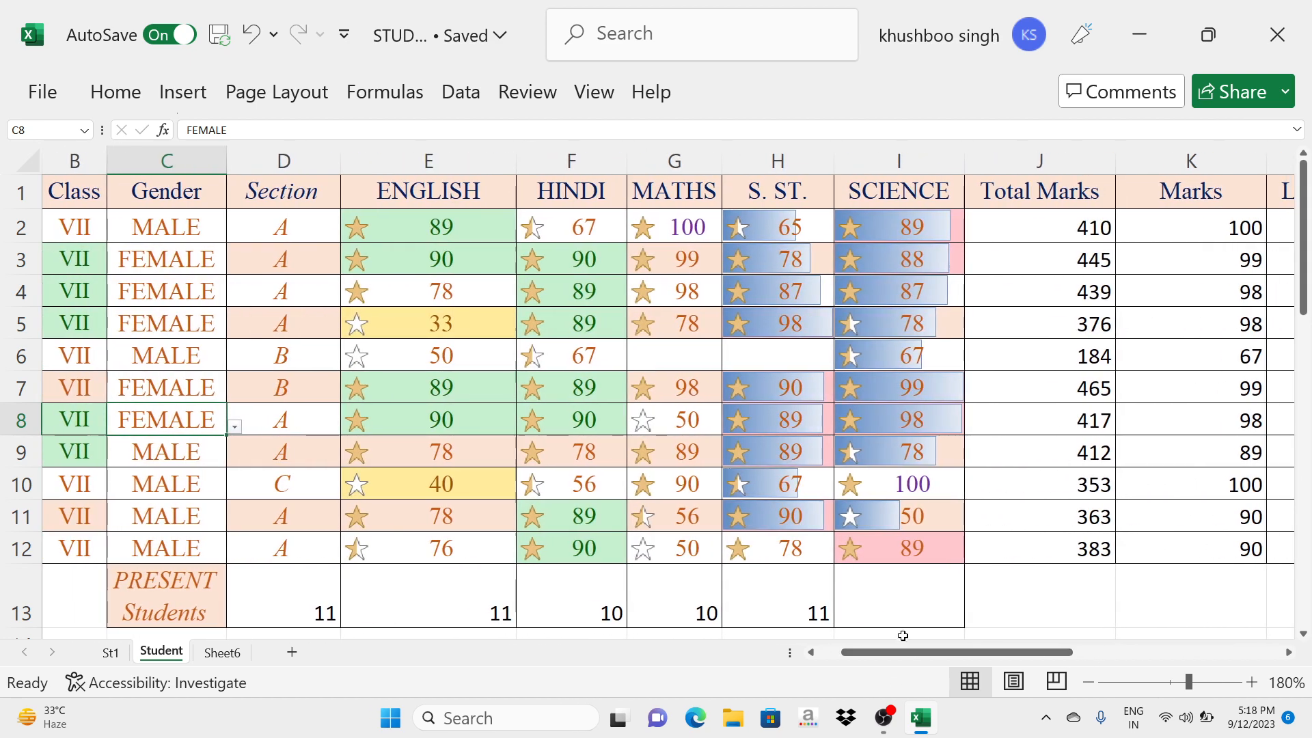
click(919, 600)
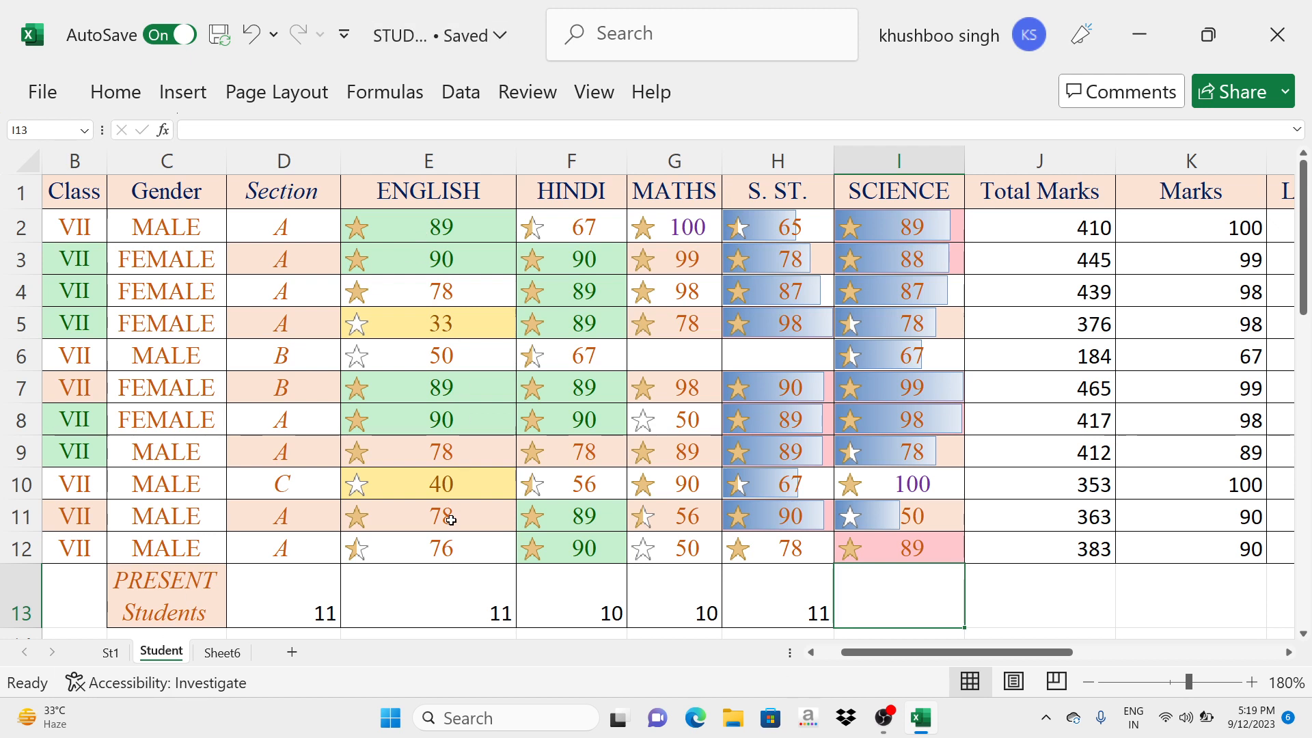
drag(444, 227, 453, 539)
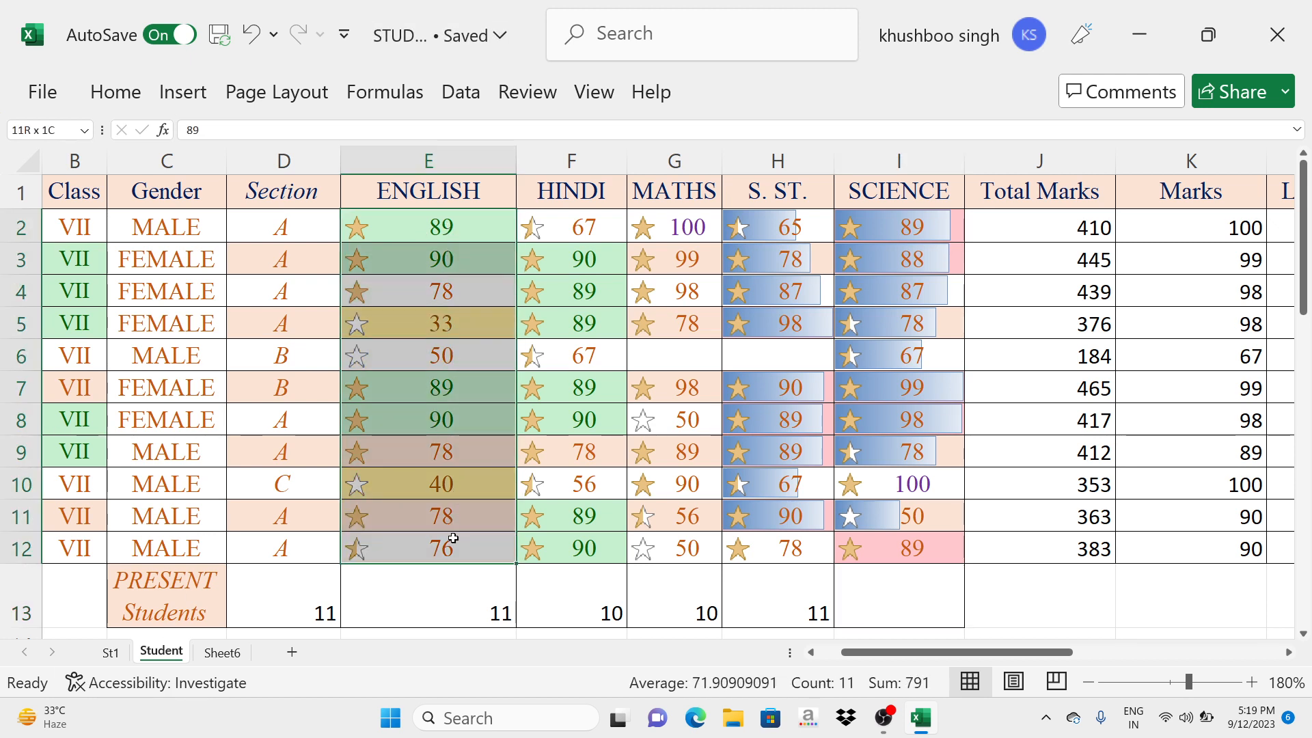
click(459, 617)
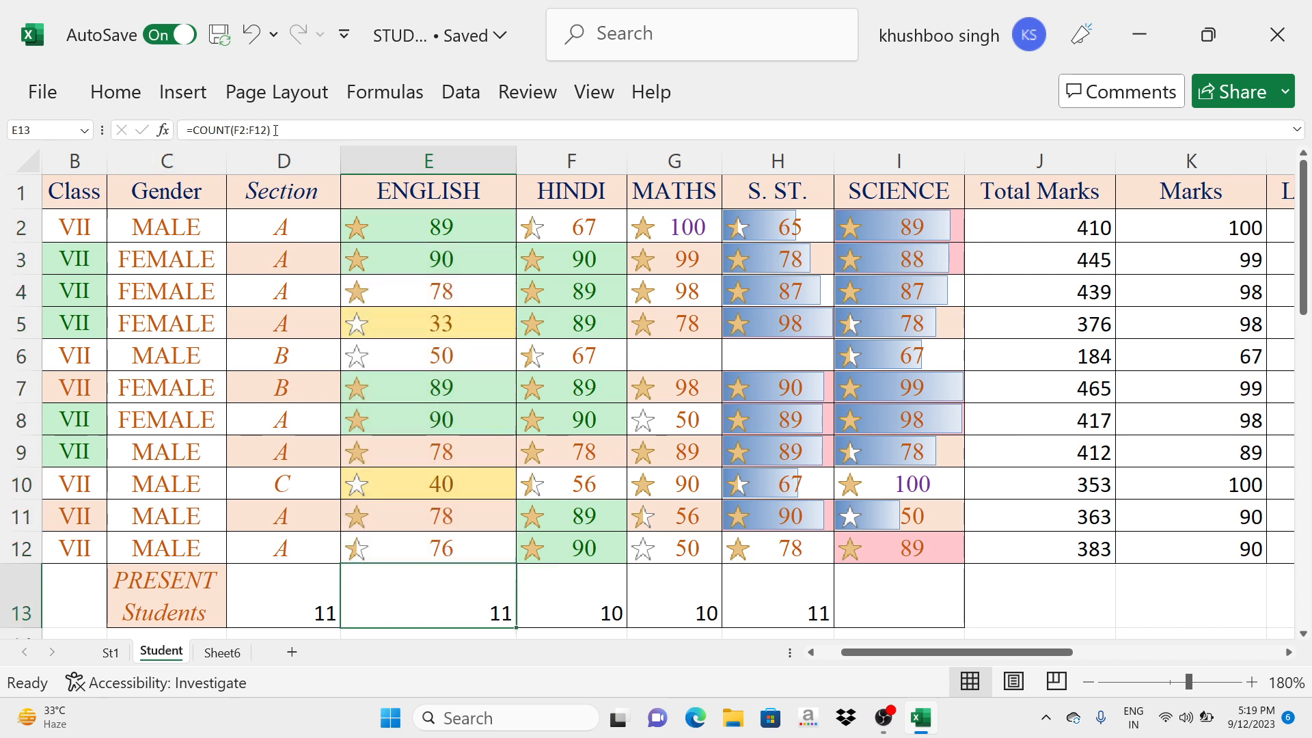
key(super+plus)
key(super+plus)
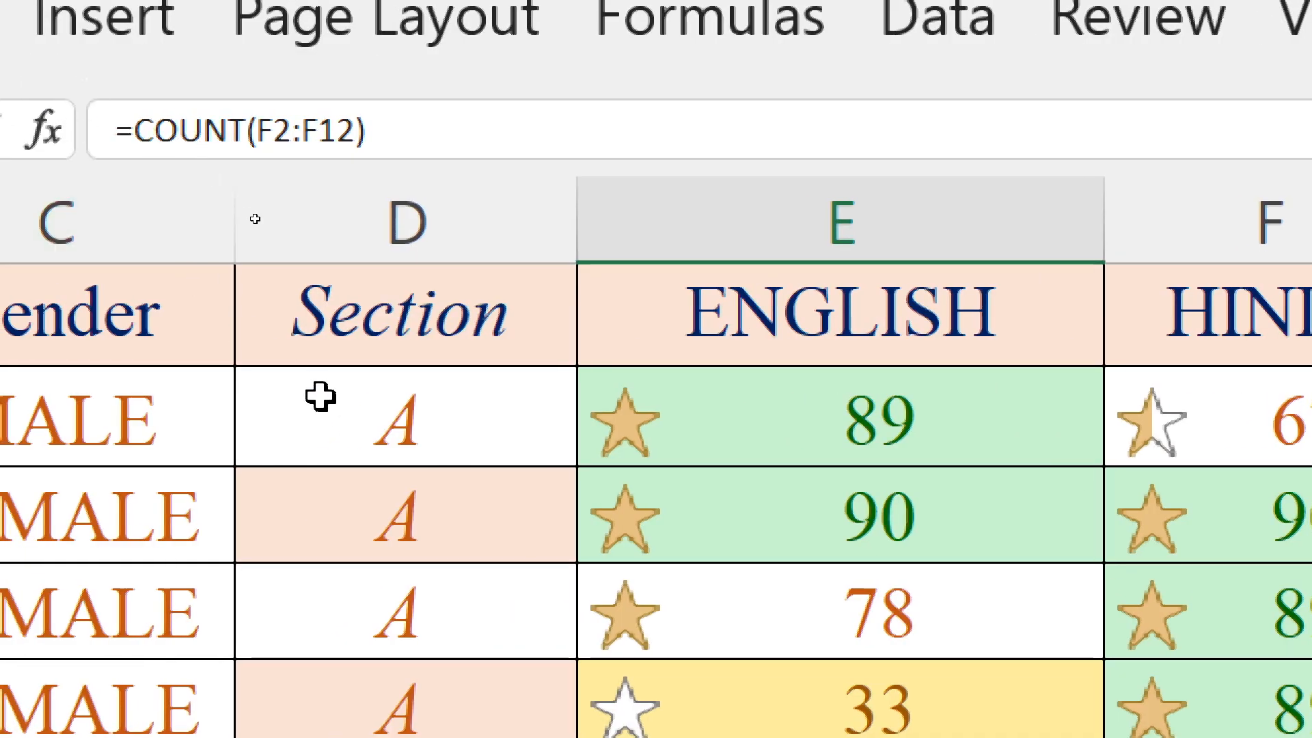
key(super+minus)
key(super+minus)
- Examine the COUNTIF formulas for TOTAL PRESENT in D35 and Total Absent in D36 of the attendance table
scroll(393, 547, down, 7)
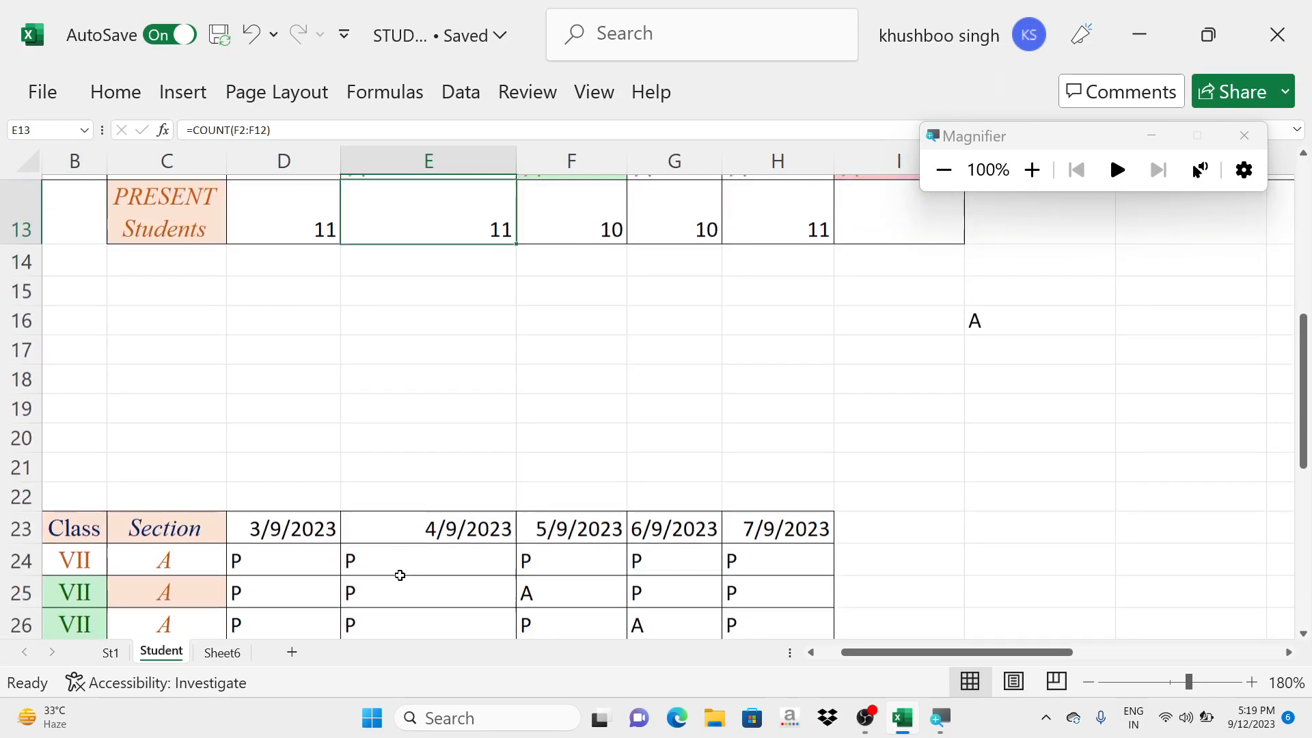
scroll(321, 398, down, 1)
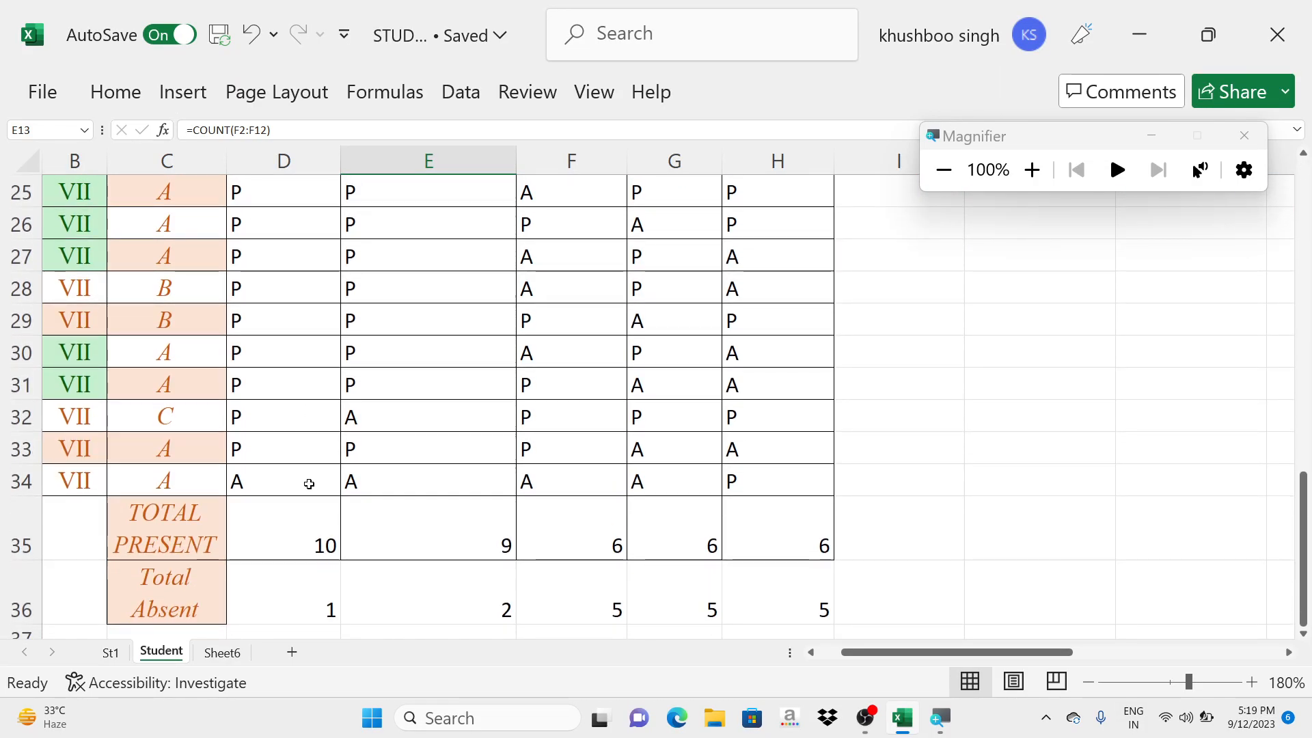
scroll(310, 483, up, 1)
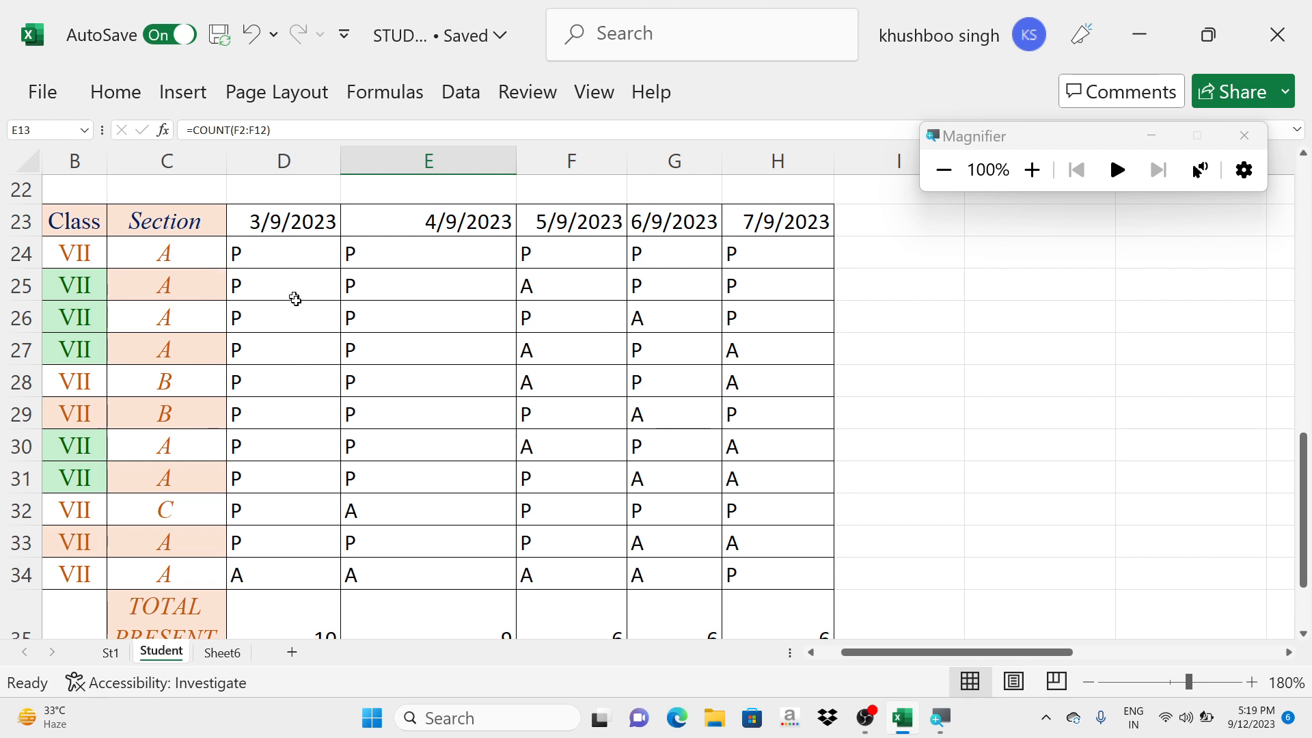
click(294, 623)
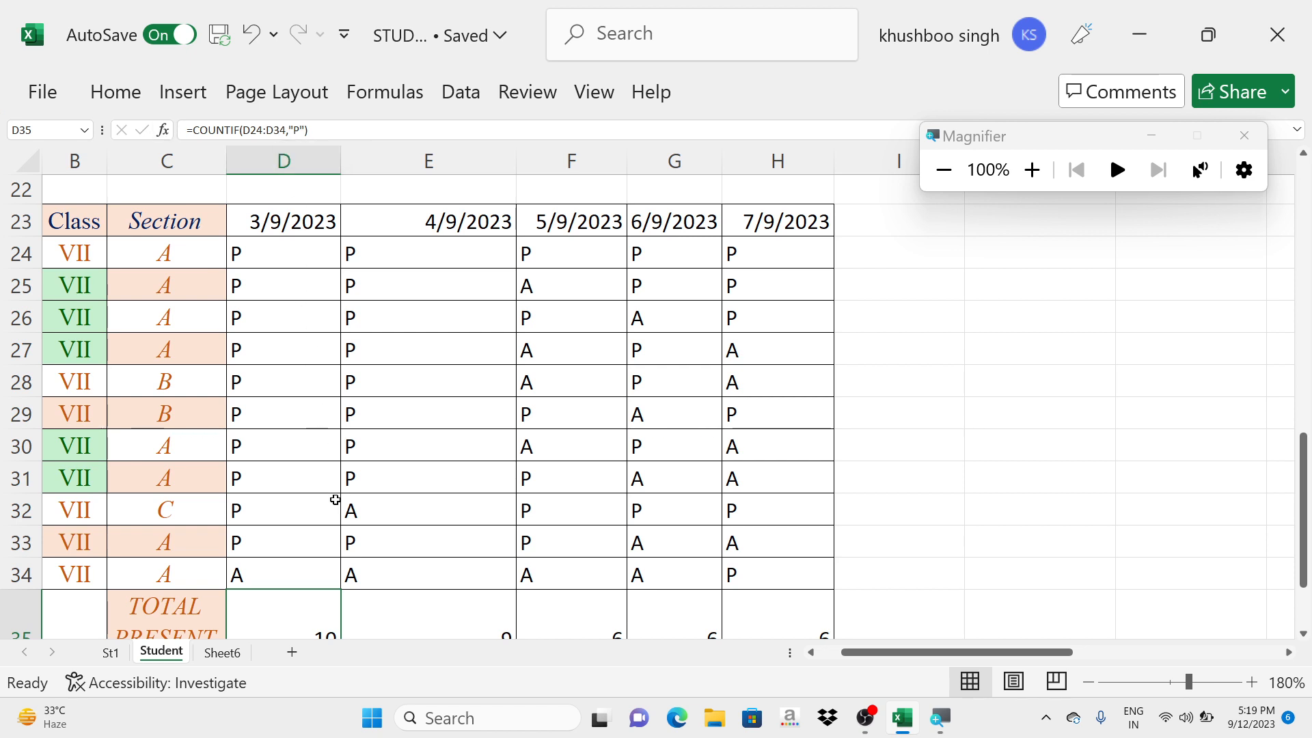
scroll(419, 481, down, 2)
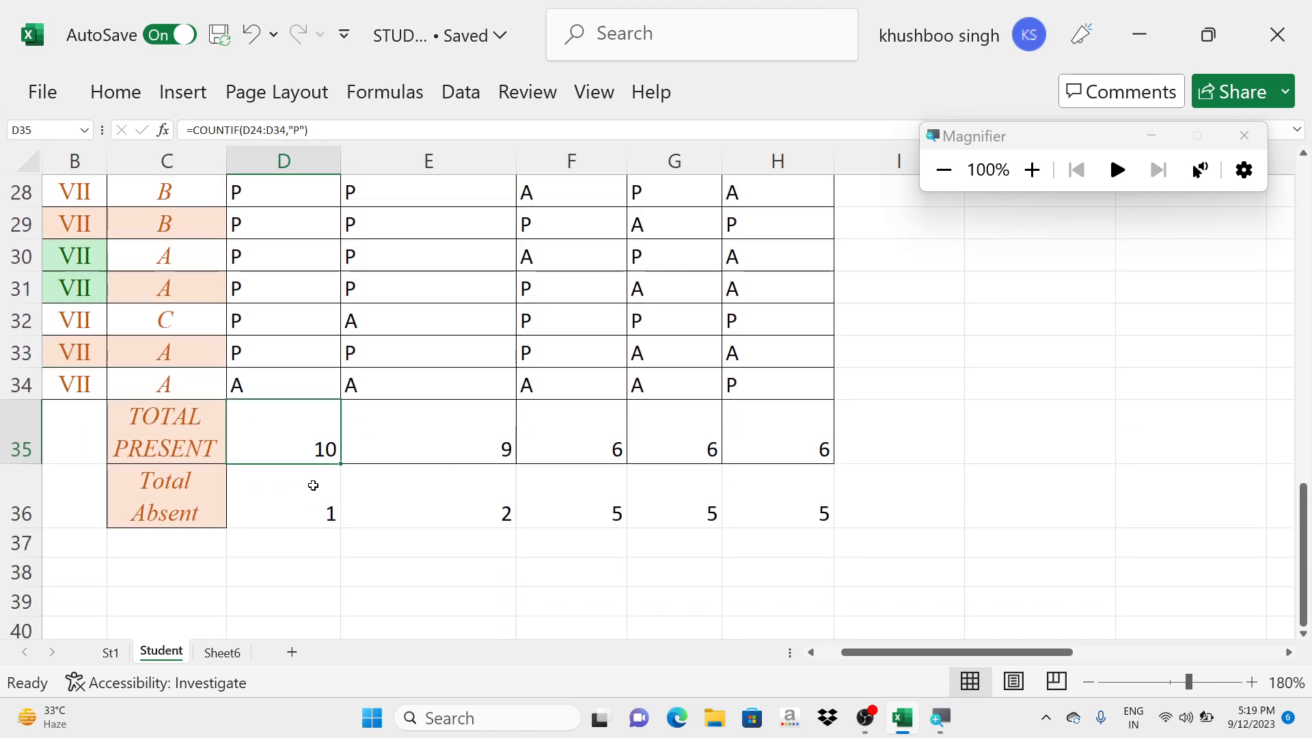
click(304, 481)
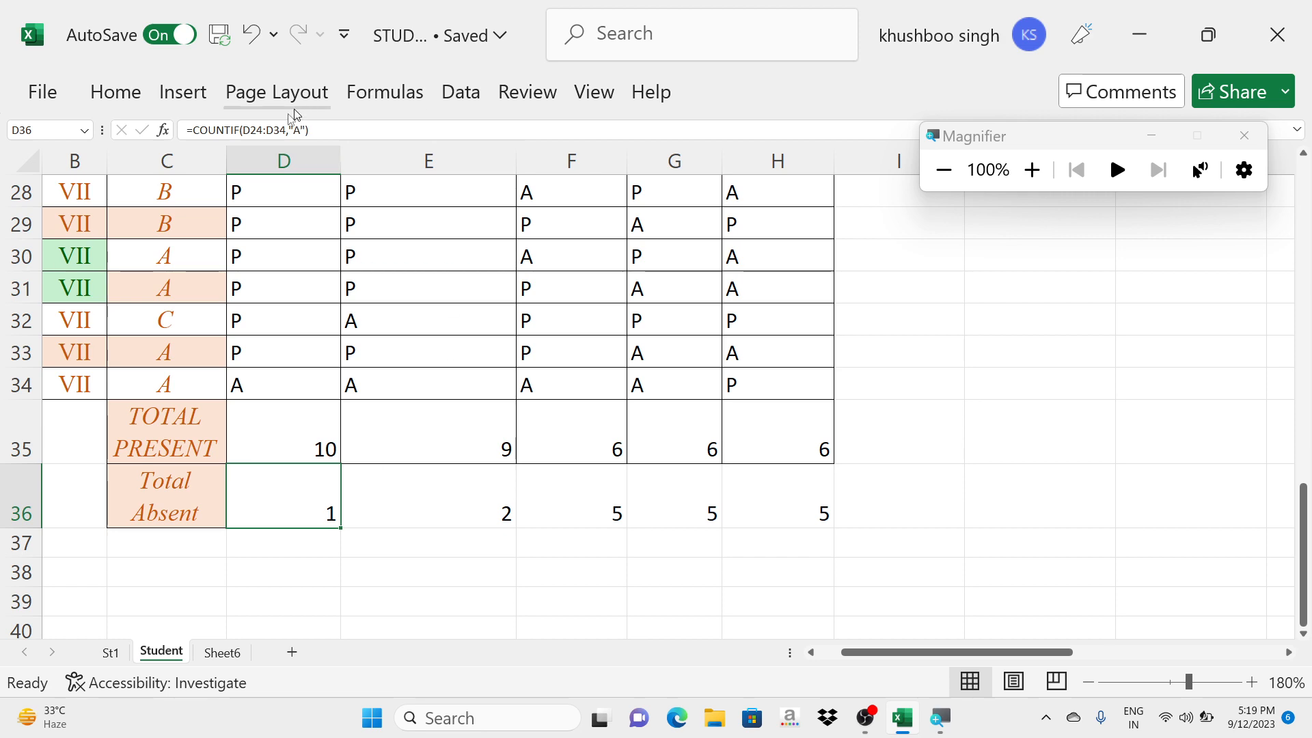
key(super+plus)
key(super+plus)
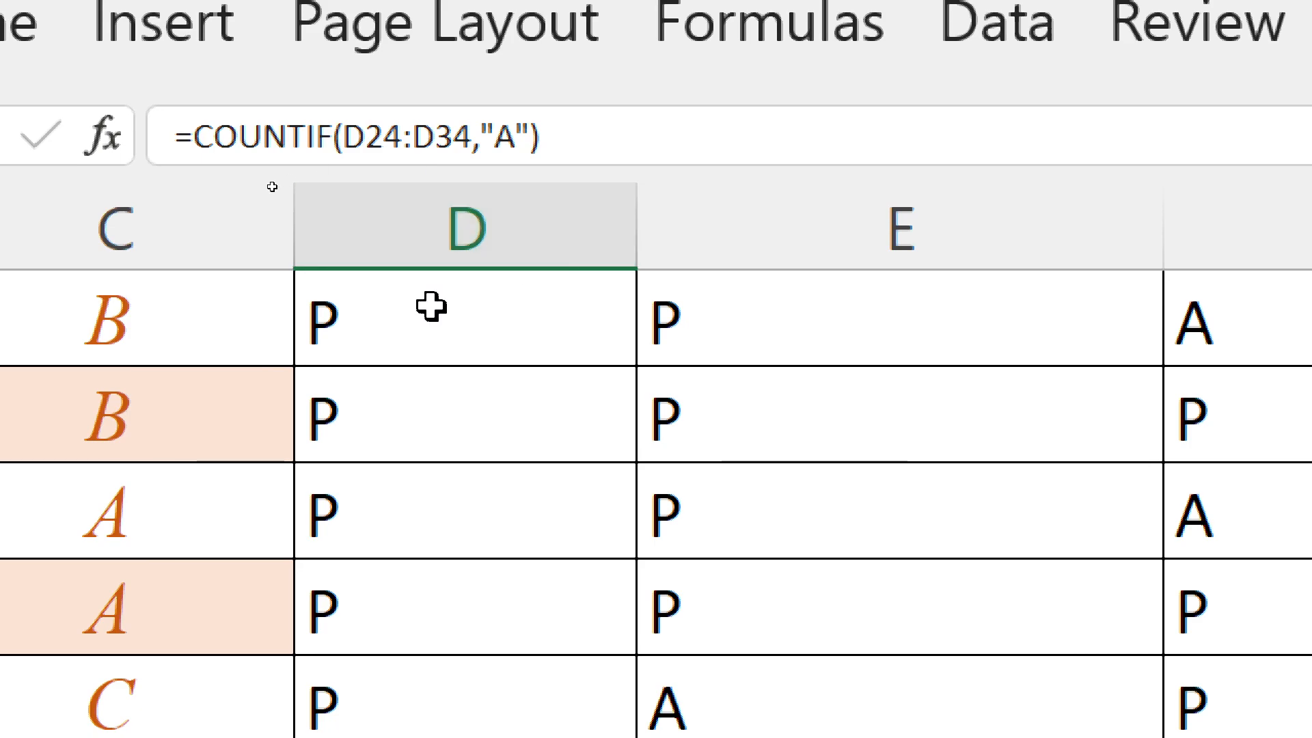
key(super+minus)
key(super+minus)
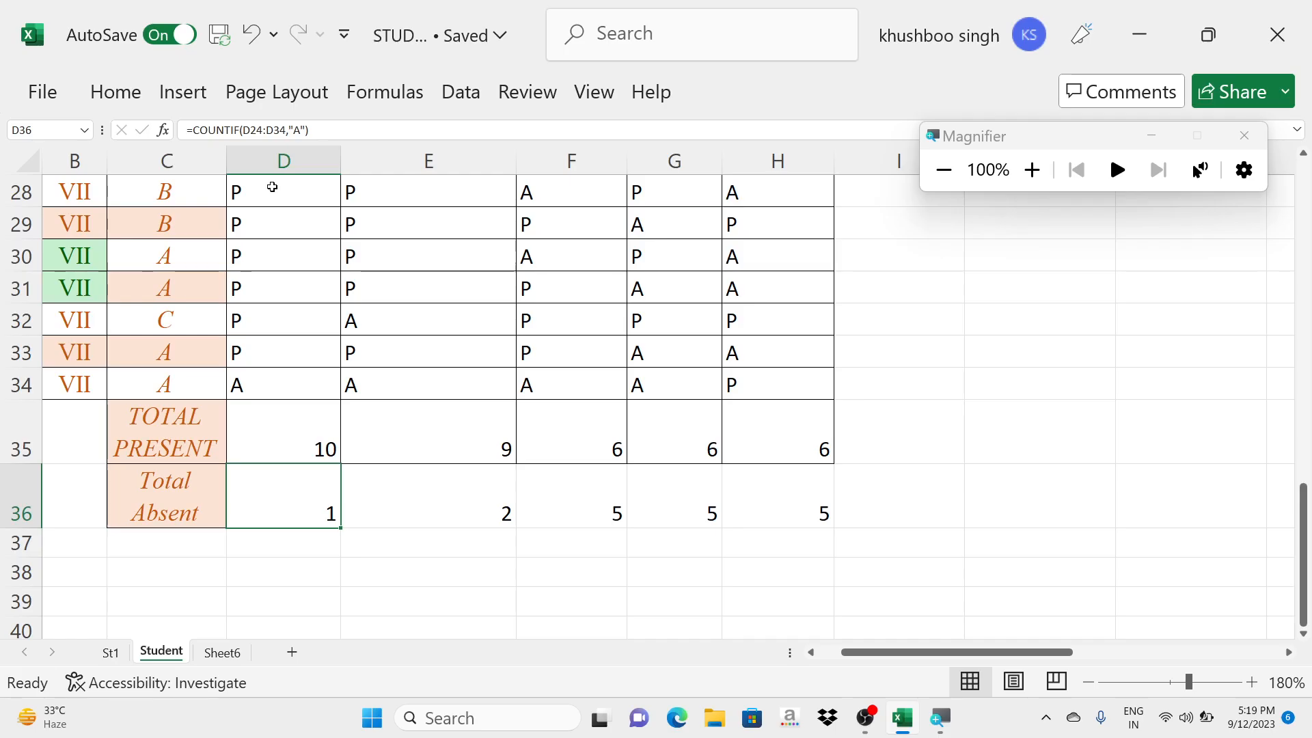
scroll(453, 477, up, 9)
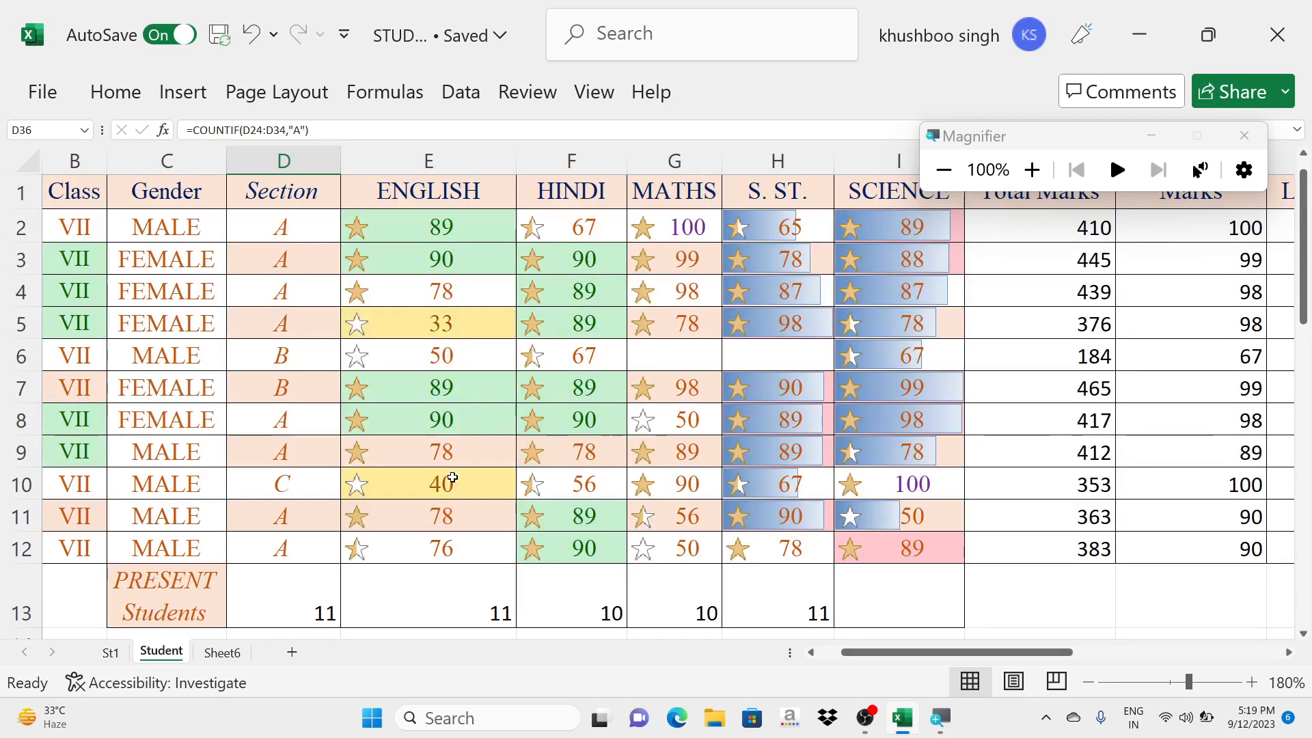
click(1243, 135)
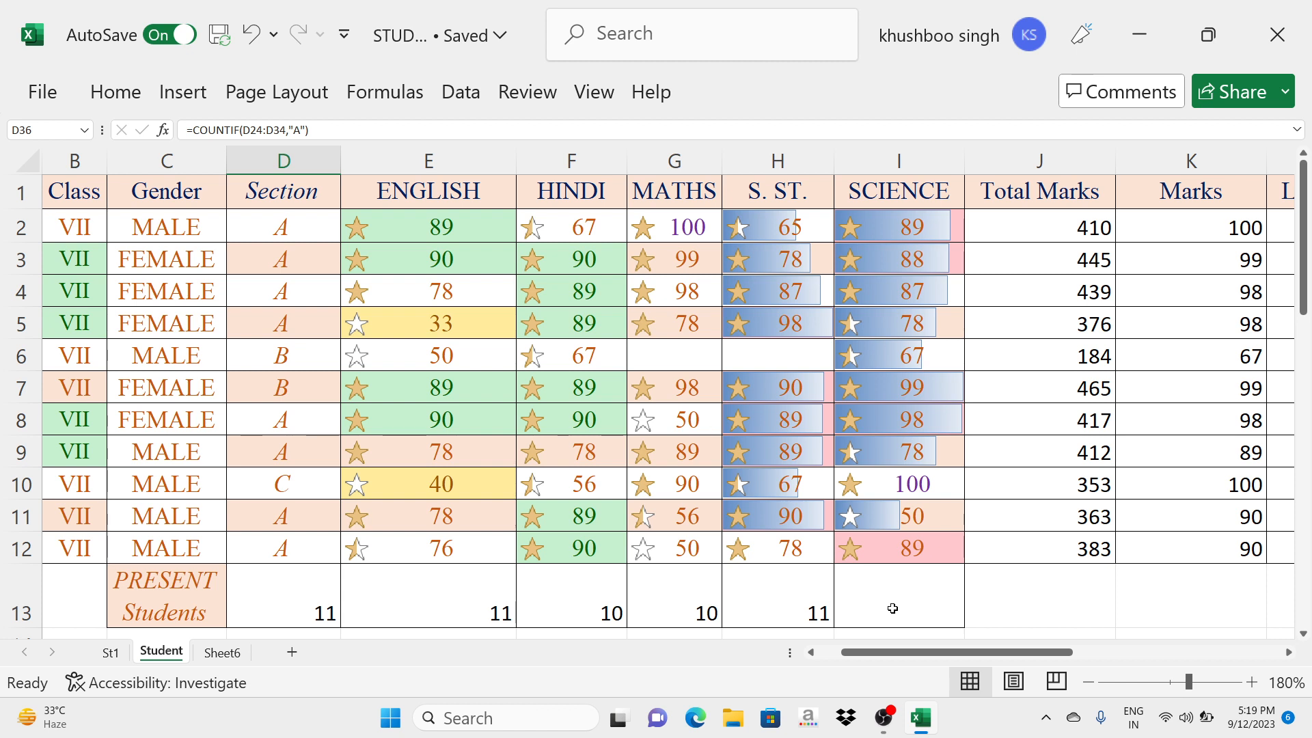
- Start a SUMIF formula in I13, the PRESENT Students row under SCIENCE, with D13:H13 as its range
click(854, 606)
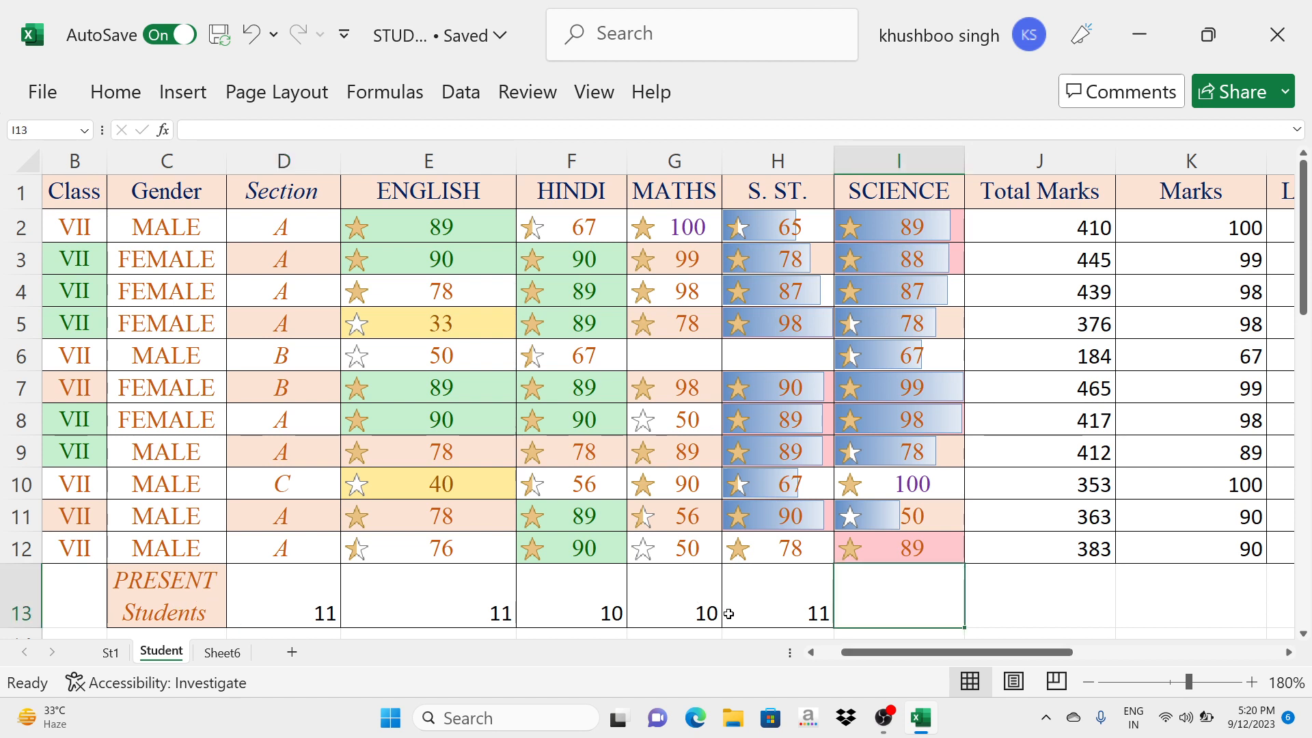
key(super)
key(super)
text(=SUMIF)
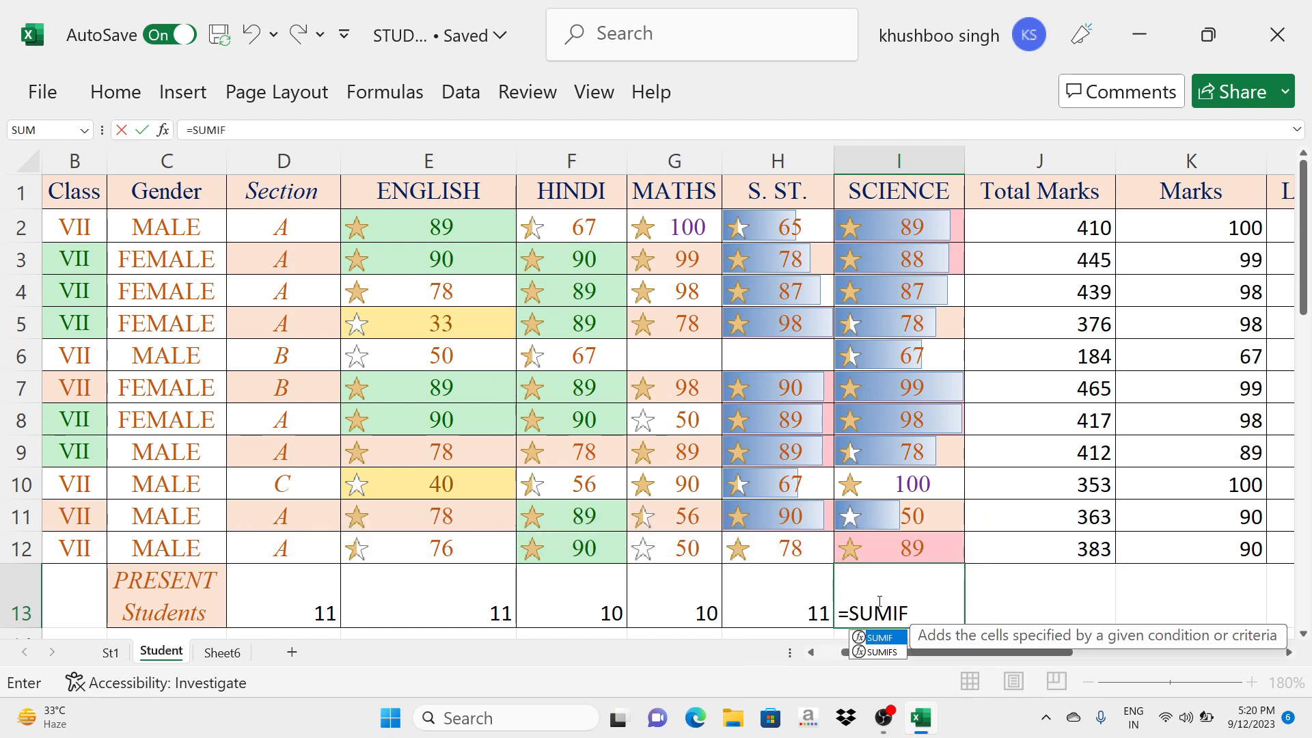
text(()
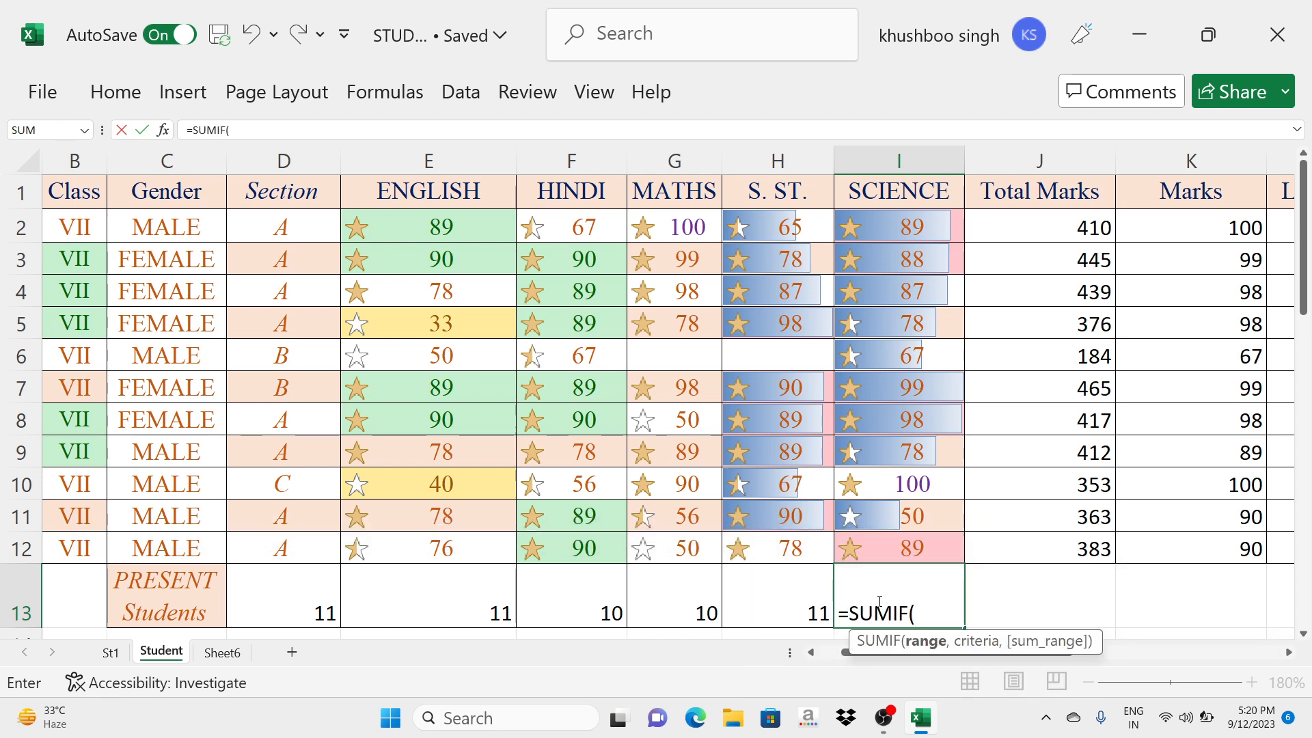
key(super+plus)
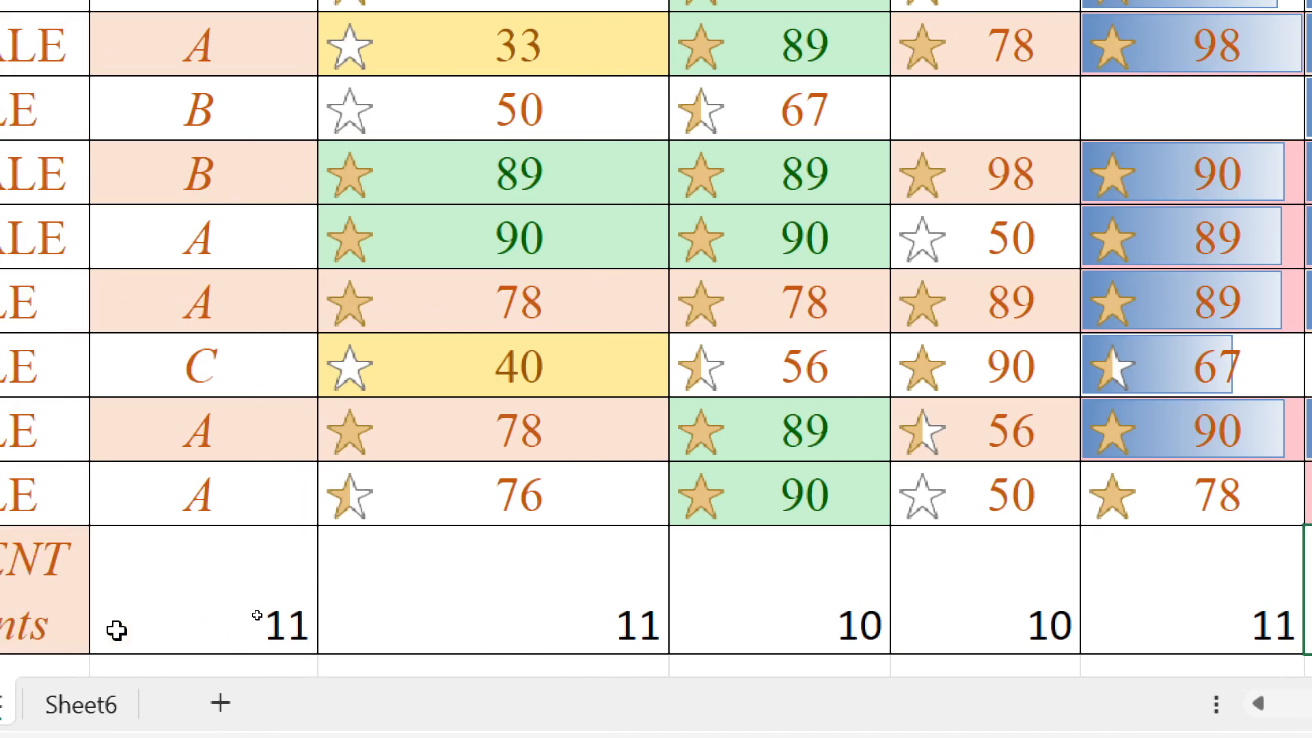
drag(117, 630, 1122, 608)
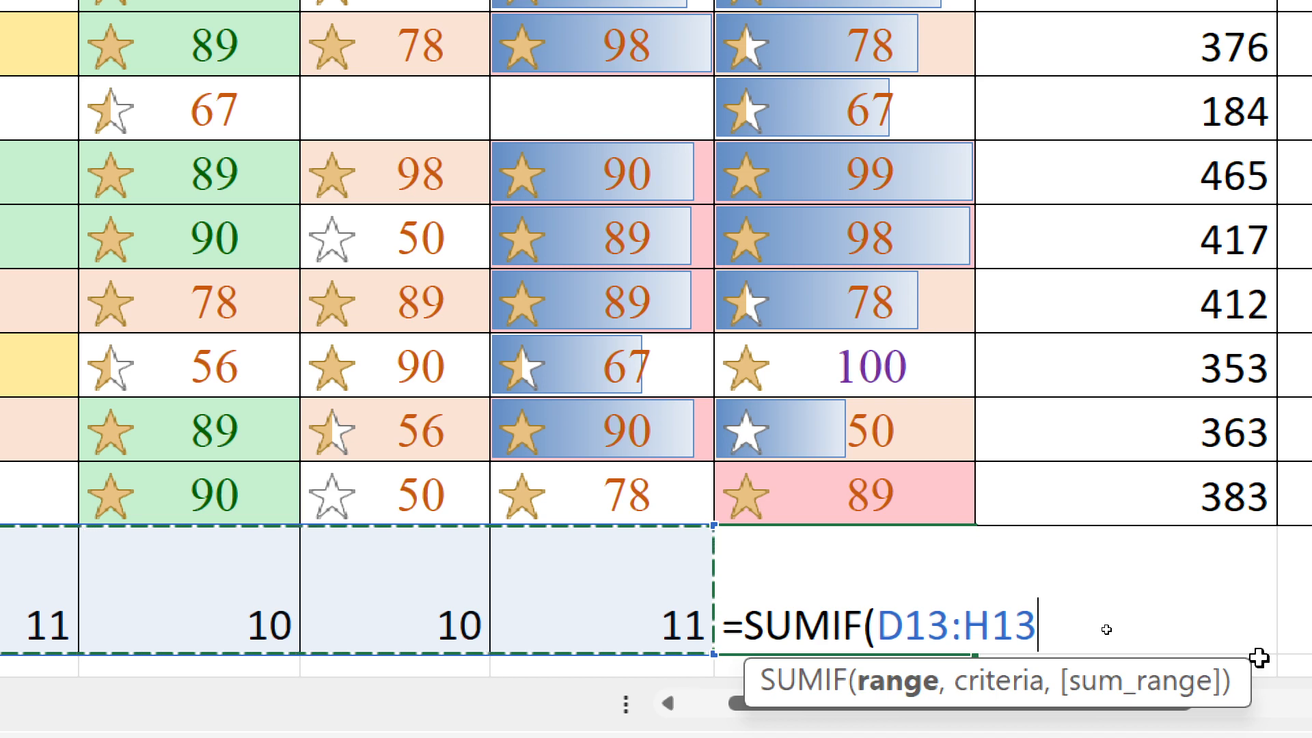
- Complete the SUMIF formula in I13 with the criterion ">10" and check the entered cell
text(,)
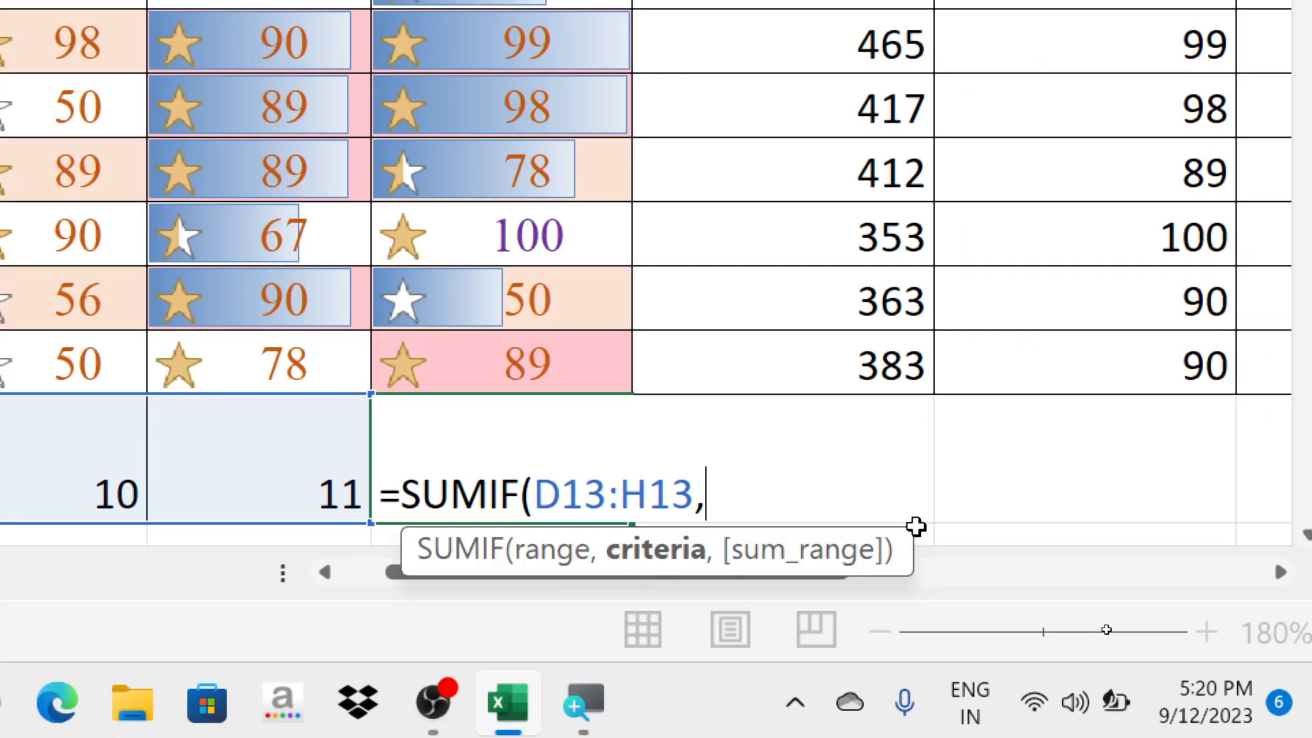
text(")
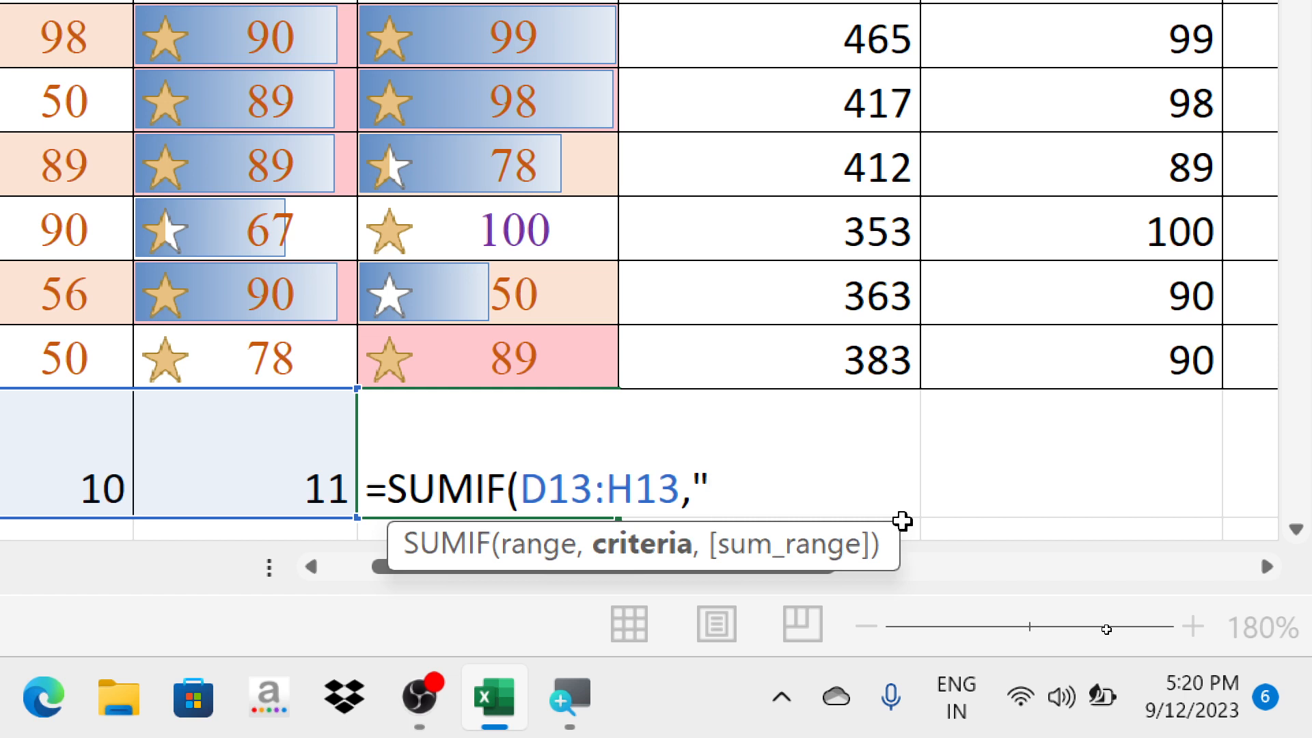
text(>)
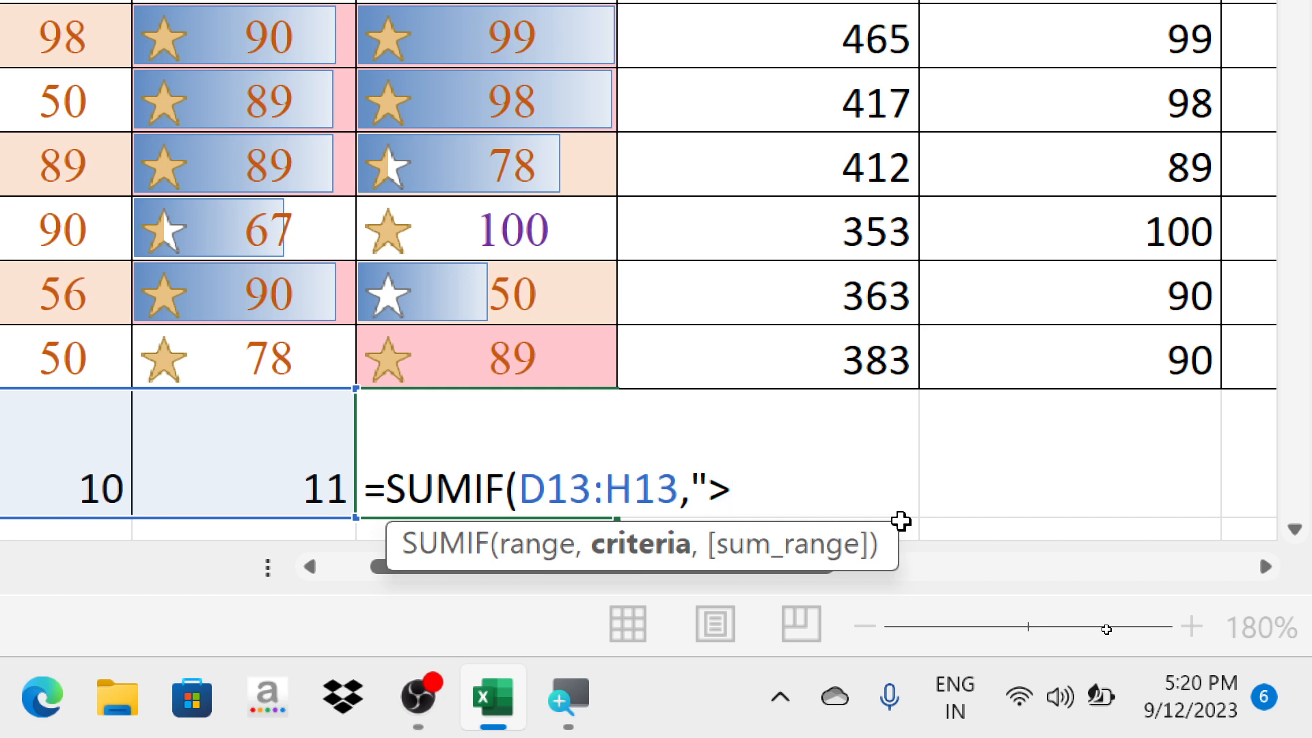
text(10"))
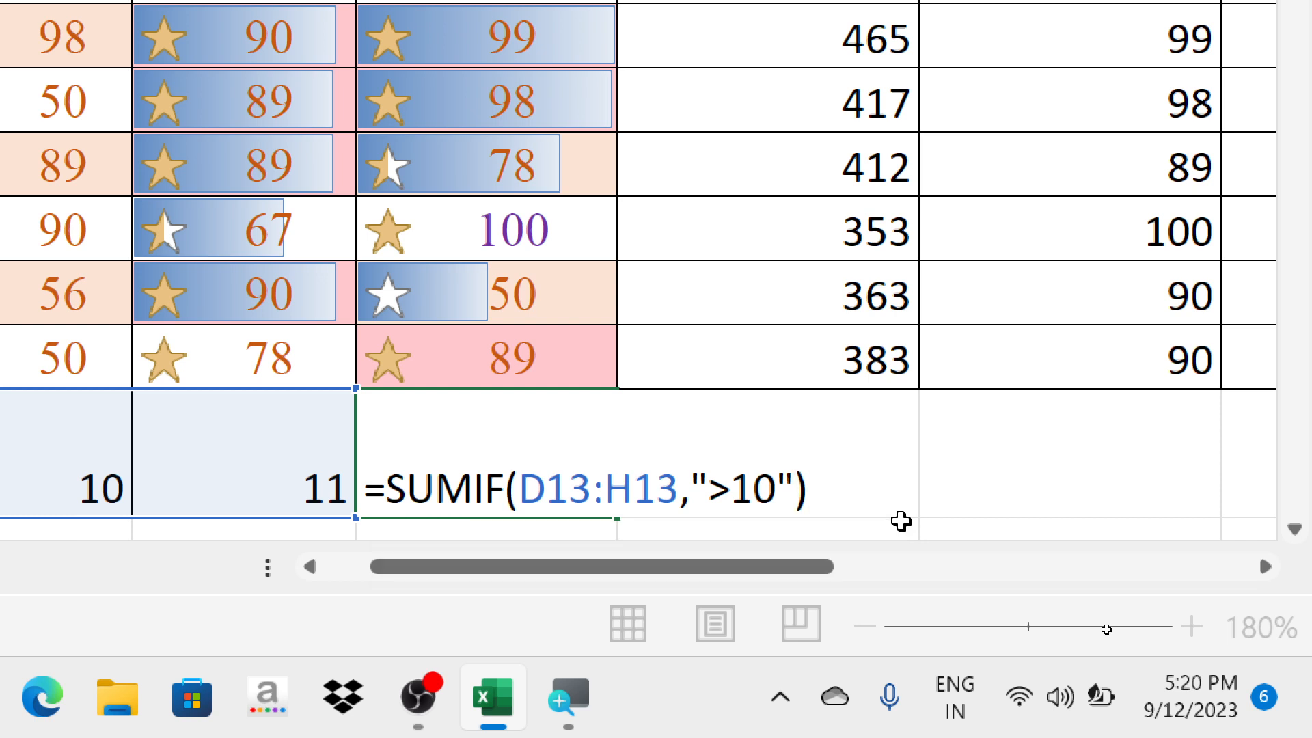
key(Return)
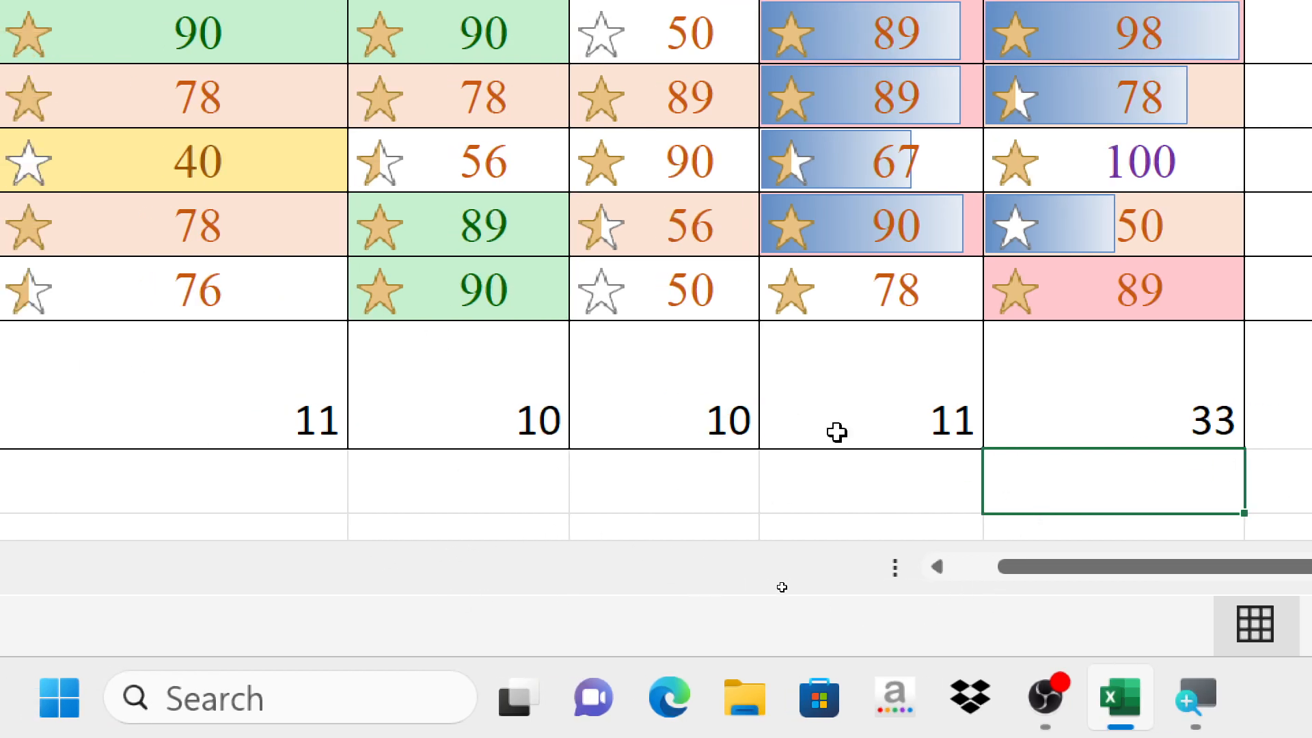
click(1160, 418)
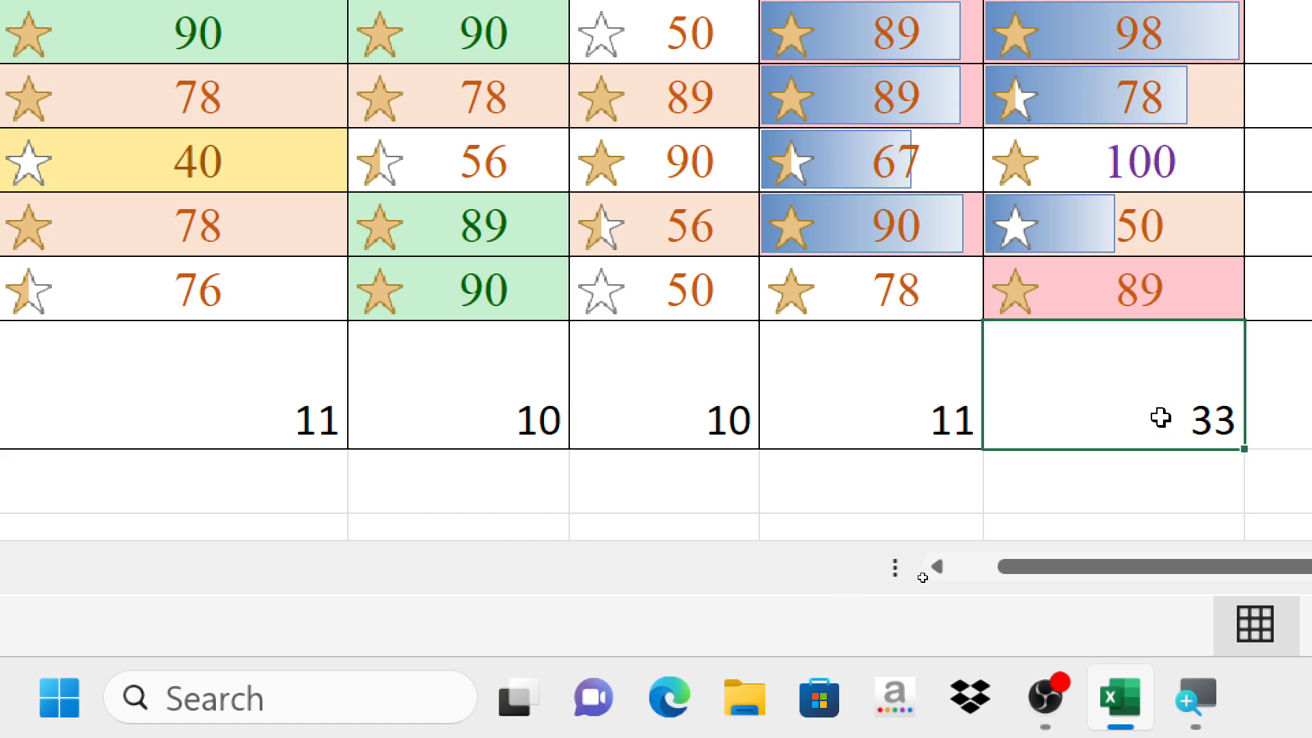
key(super+minus)
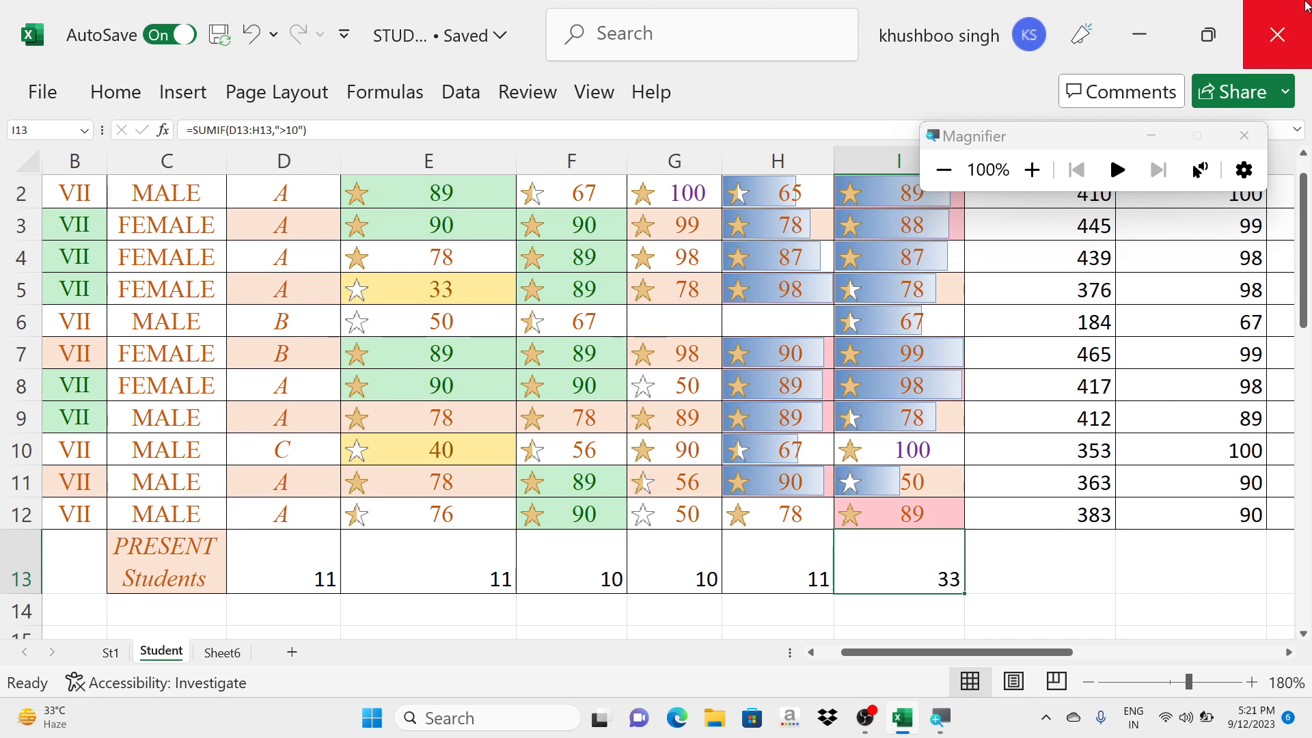
click(1244, 135)
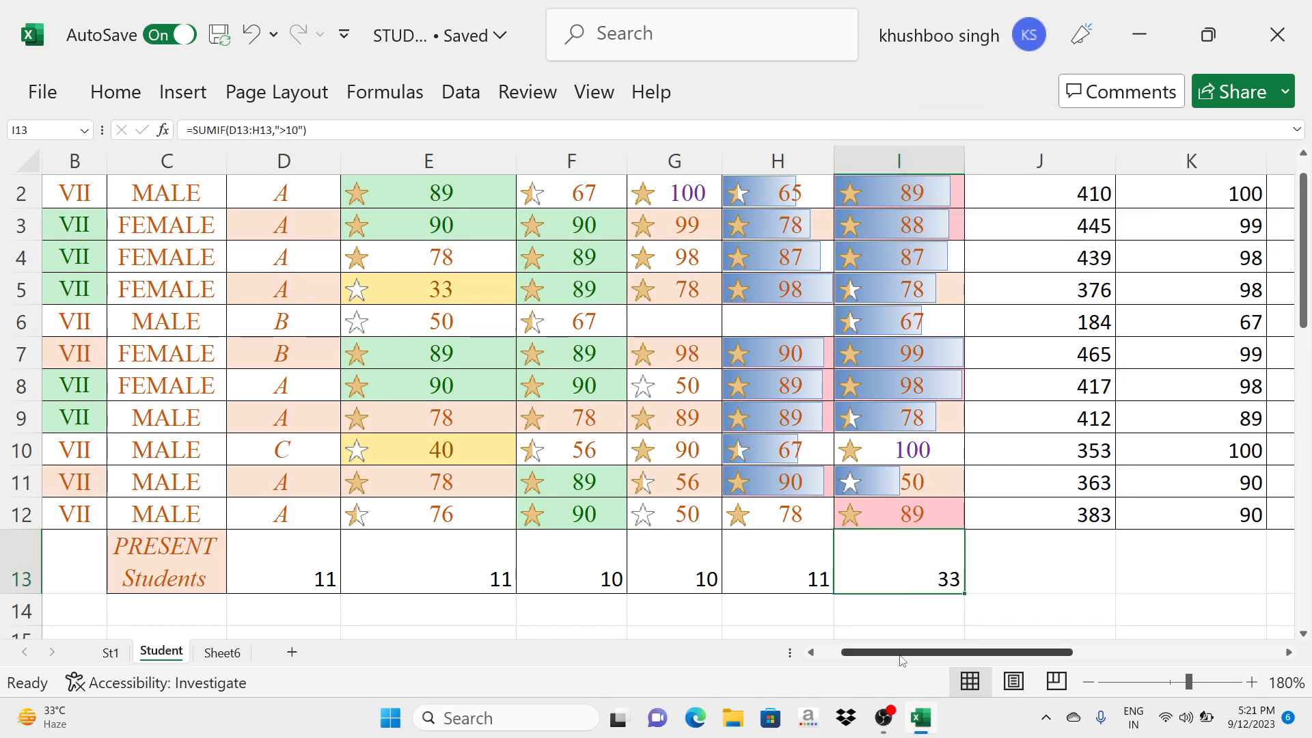
- Review the Topics of the Day list beside the student table and switch to OBS
drag(902, 651, 1111, 652)
scroll(888, 245, up, 1)
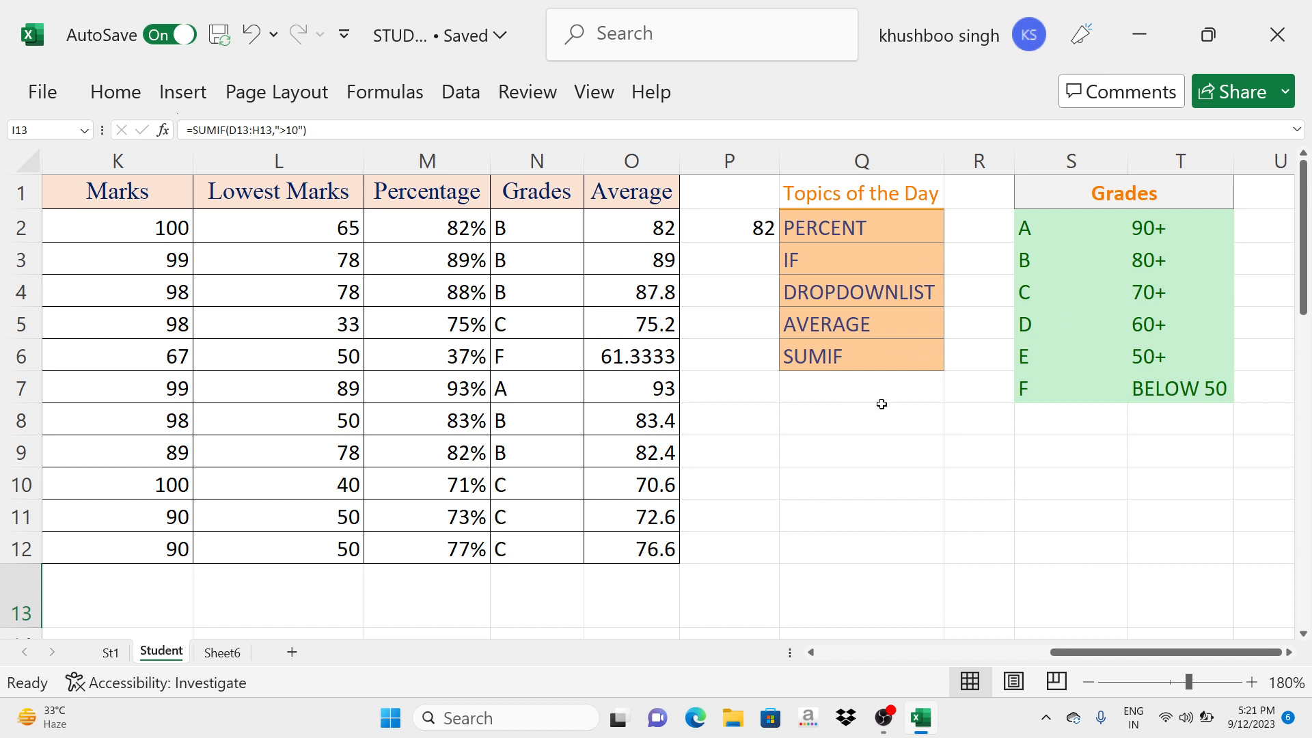
click(889, 733)
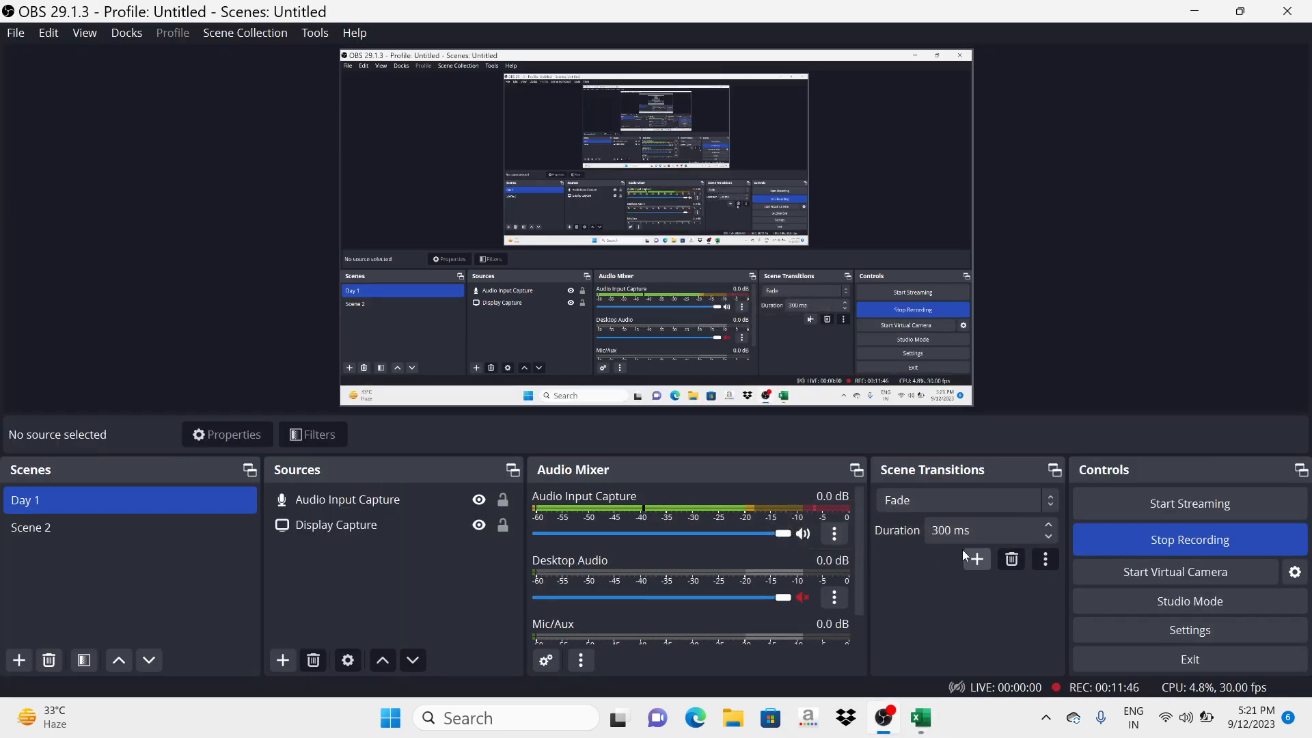